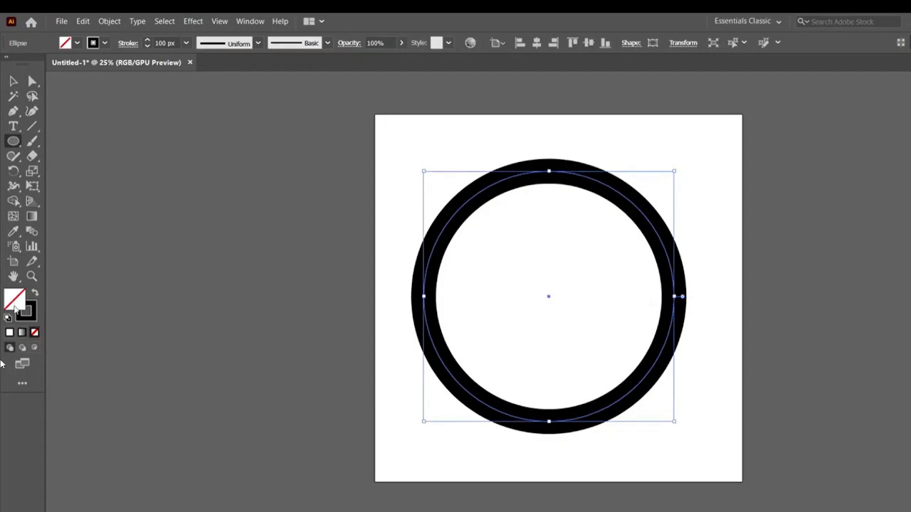
- Set the circle's width to 550 px with its width and height proportions constrained
{"action": "left_click", "coordinate": [683, 45]}
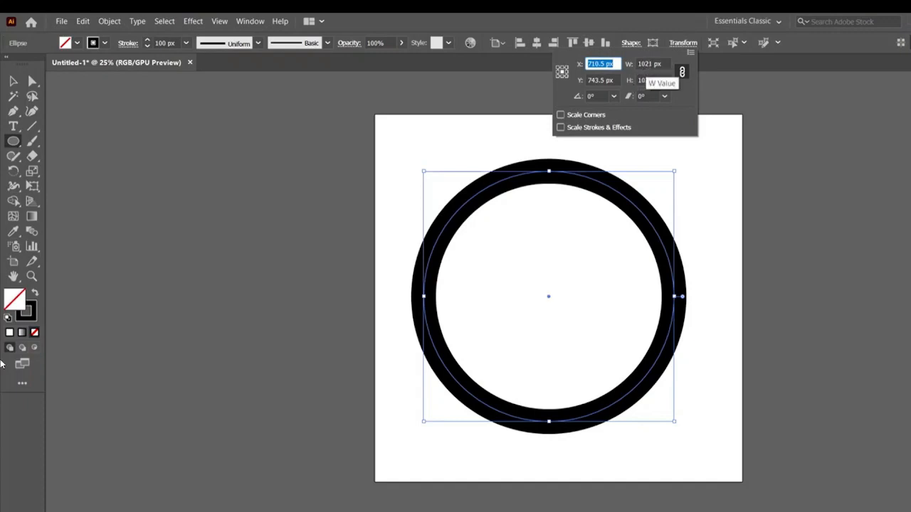
{"action": "double_click", "coordinate": [644, 64]}
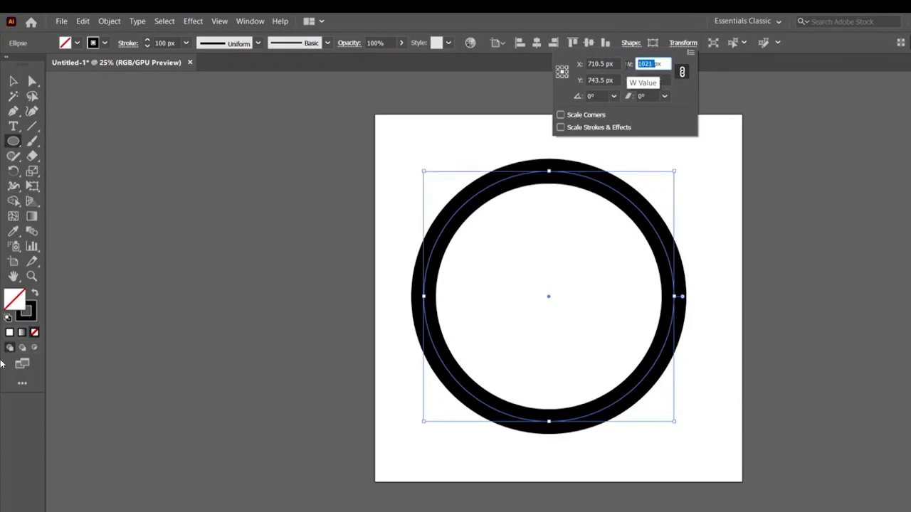
{"action": "type", "text": "550"}
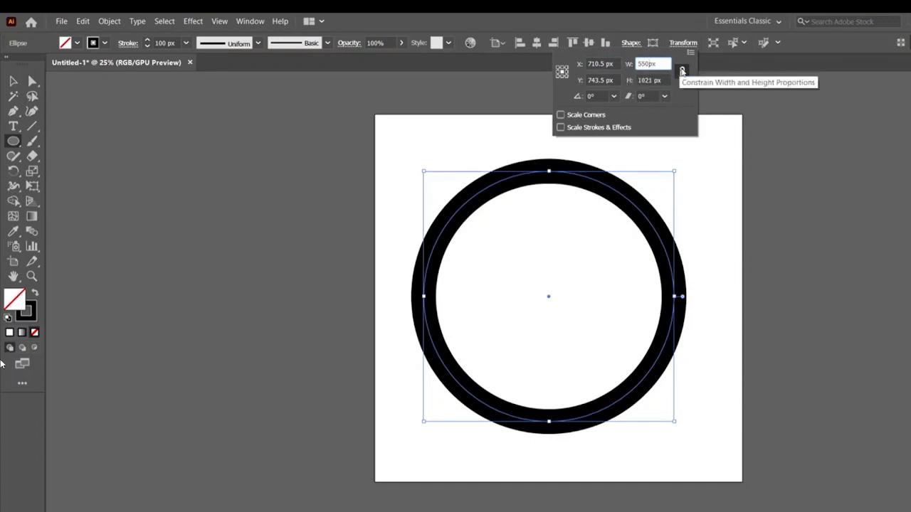
{"action": "left_click", "coordinate": [681, 72]}
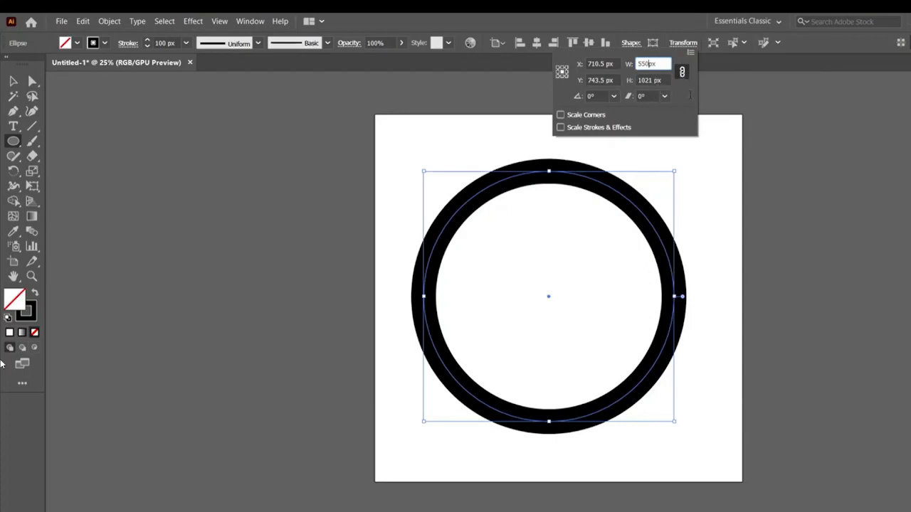
{"action": "key", "text": "Tab"}
{"action": "left_click", "coordinate": [13, 79]}
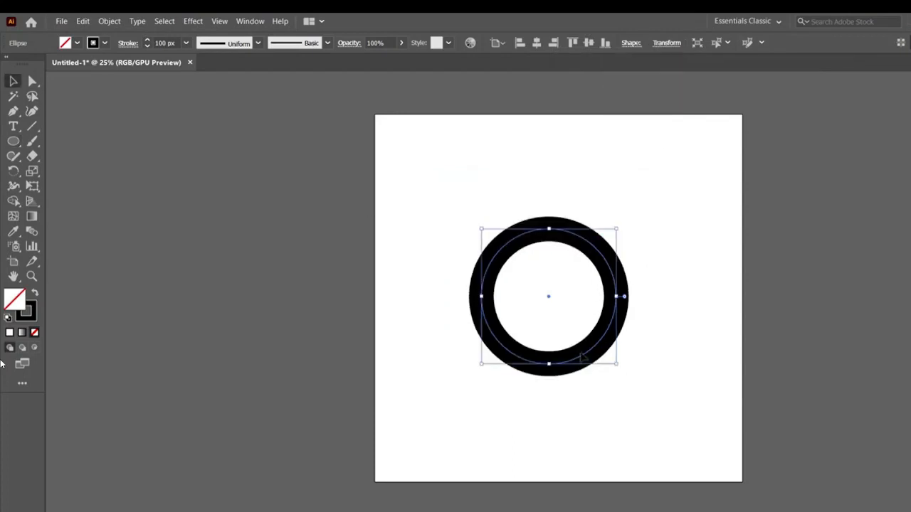
- Align the circle's 100 px stroke to the inside of its path
{"action": "left_click", "coordinate": [248, 21]}
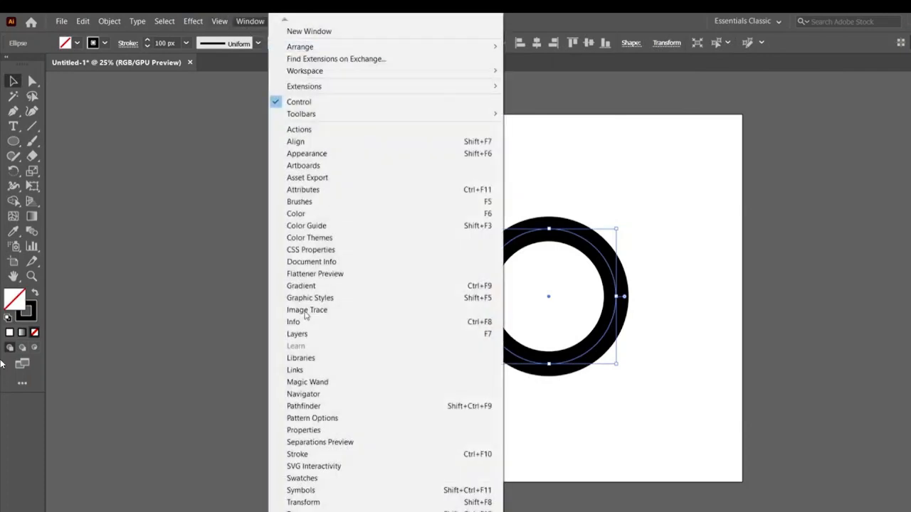
{"action": "left_click", "coordinate": [302, 454]}
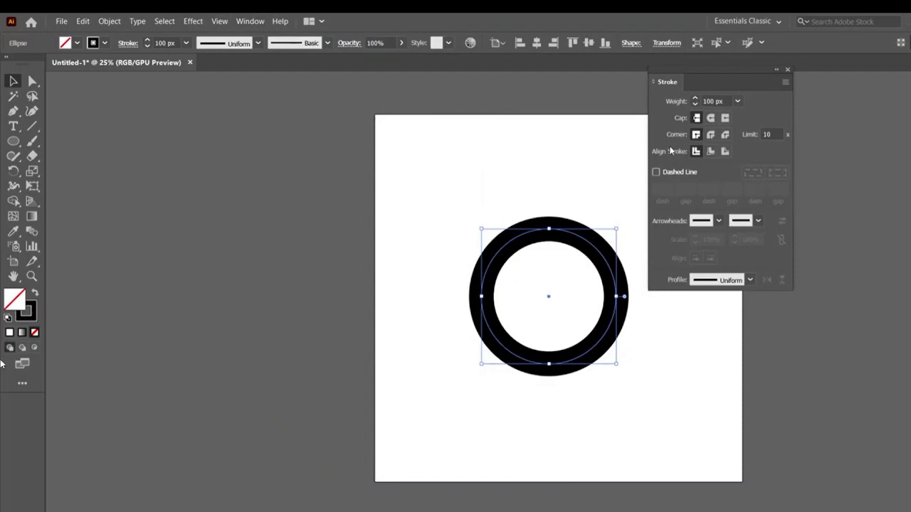
{"action": "left_click", "coordinate": [710, 151]}
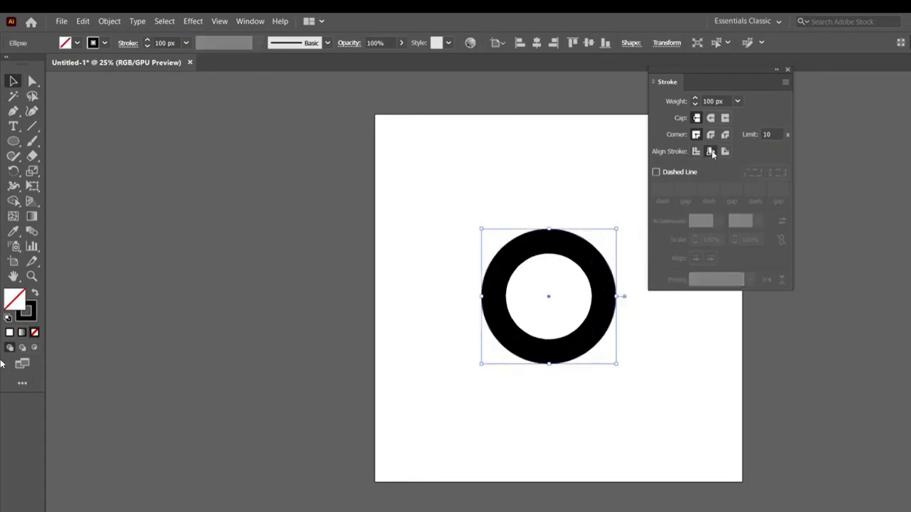
{"action": "left_click", "coordinate": [725, 152]}
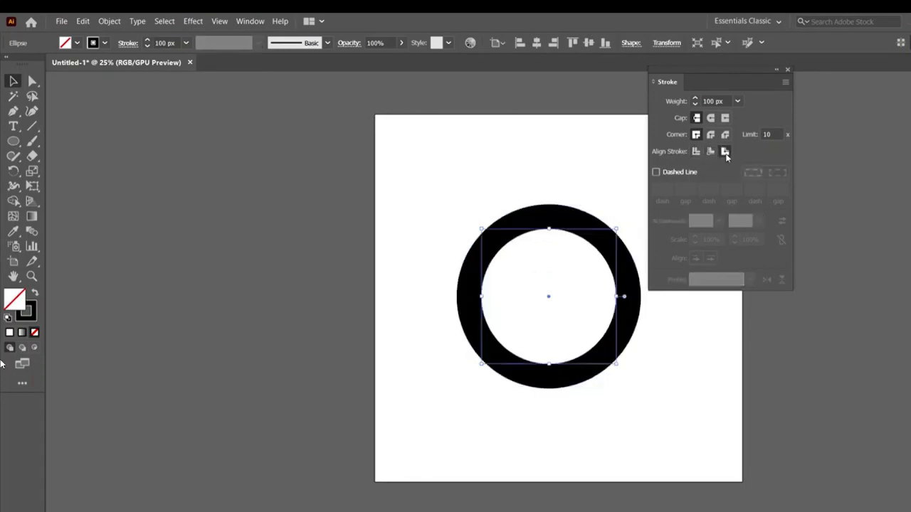
{"action": "left_click", "coordinate": [711, 152]}
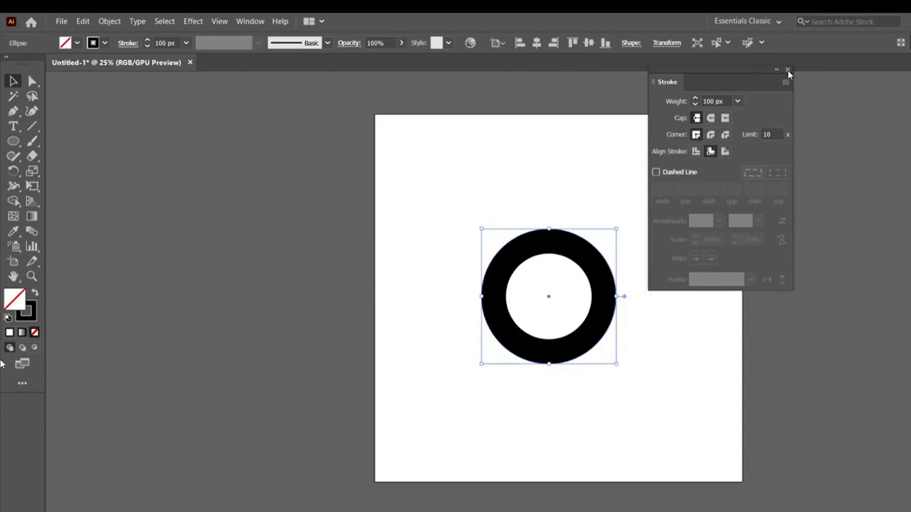
{"action": "left_click", "coordinate": [787, 71]}
- Scale the ring down proportionally around its center to about 291 px wide
{"action": "left_click", "coordinate": [738, 174]}
{"action": "key", "text": "ctrl+minus"}
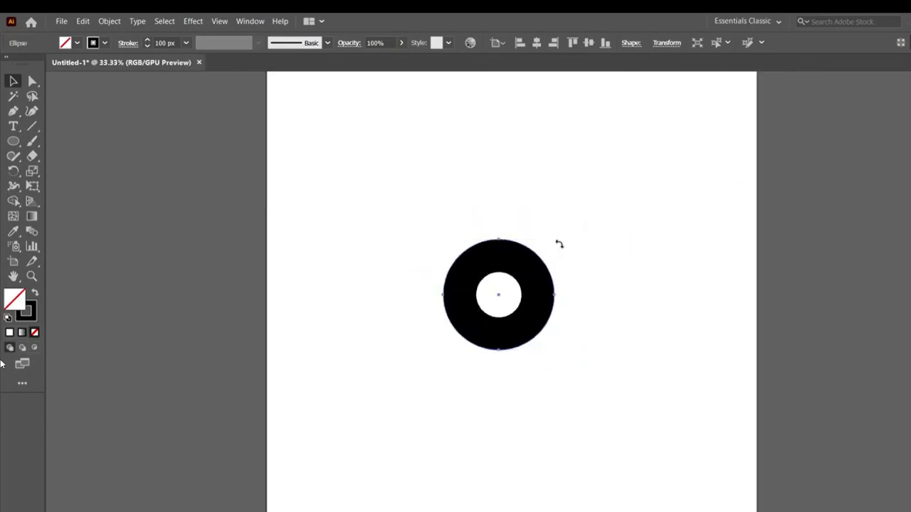
{"action": "key", "text": "ctrl+z"}
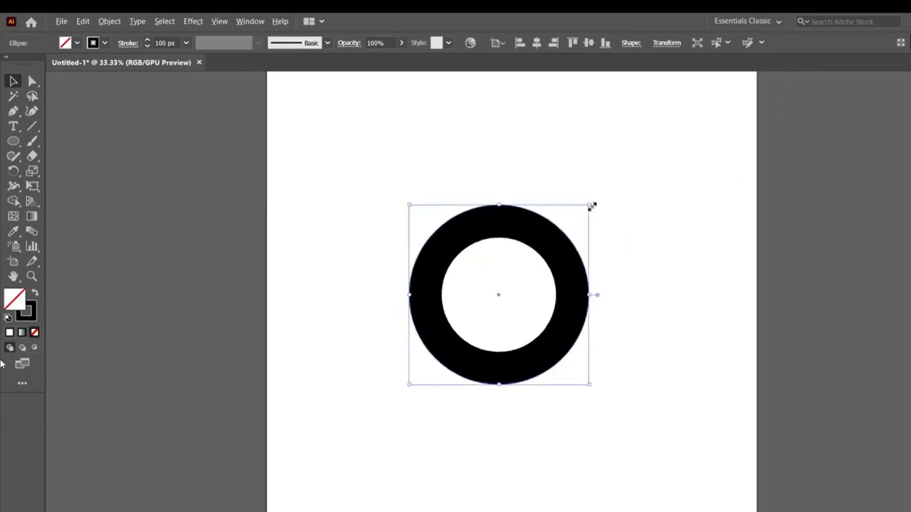
{"action": "left_click_drag", "start_coordinate": [590, 204], "coordinate": [553, 247]}
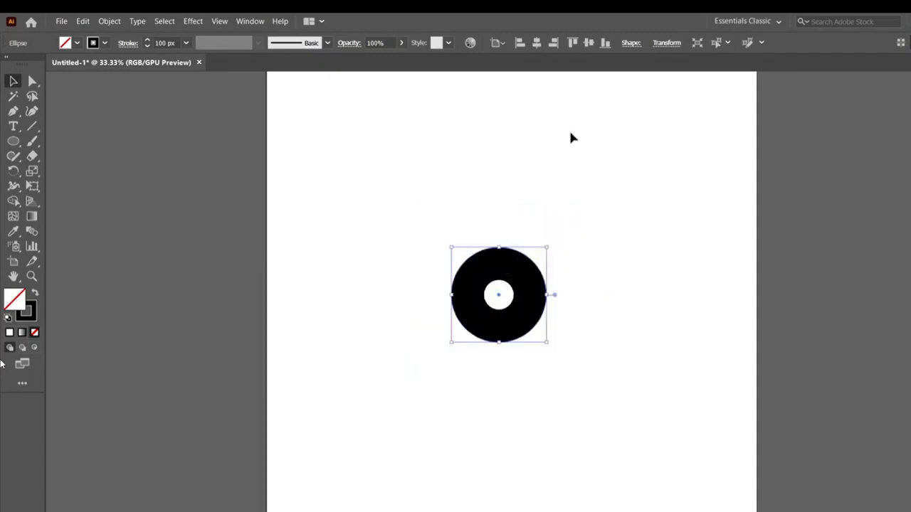
- Set the ring's width and height to 300 px with proportions constrained
{"action": "left_click", "coordinate": [250, 21]}
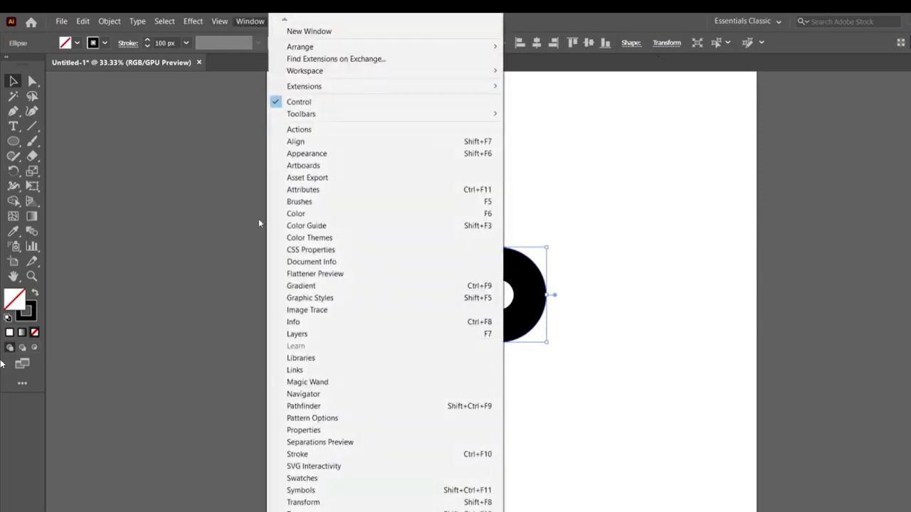
{"action": "left_click", "coordinate": [305, 502]}
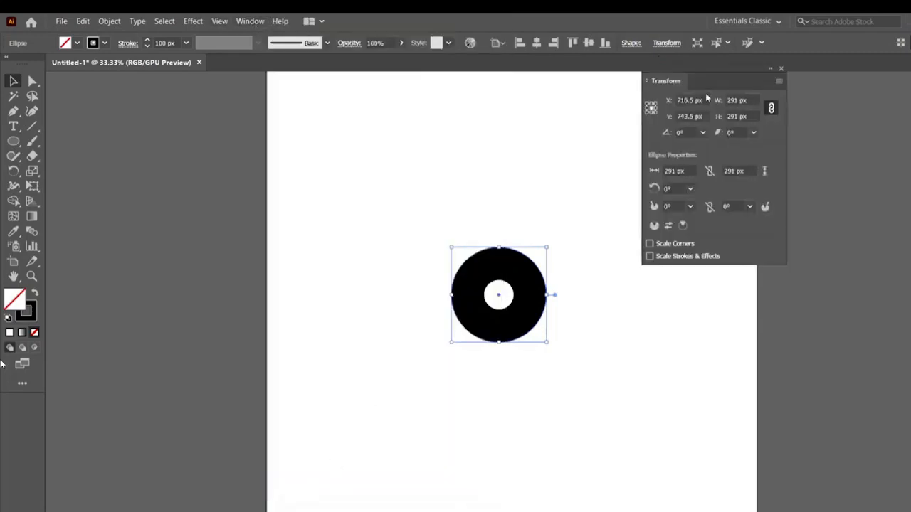
{"action": "left_click_drag", "start_coordinate": [705, 82], "coordinate": [803, 66]}
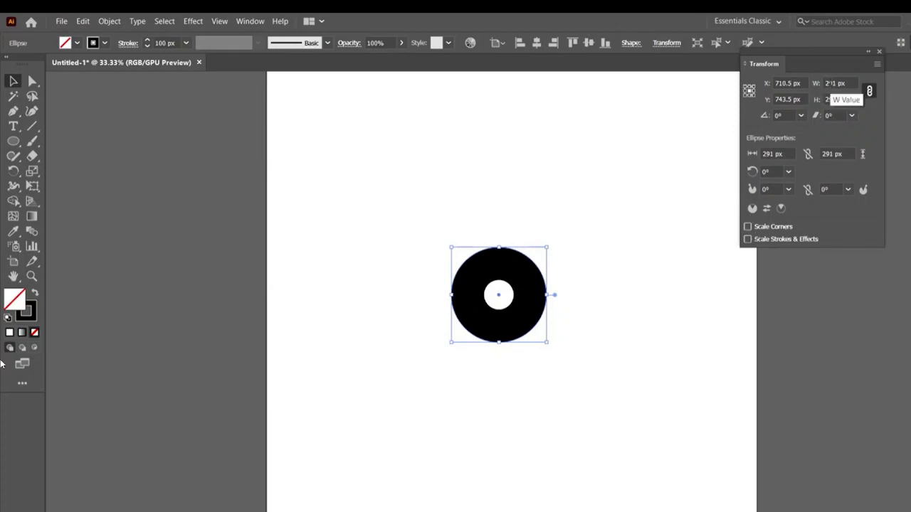
{"action": "left_click_drag", "start_coordinate": [838, 84], "coordinate": [807, 77]}
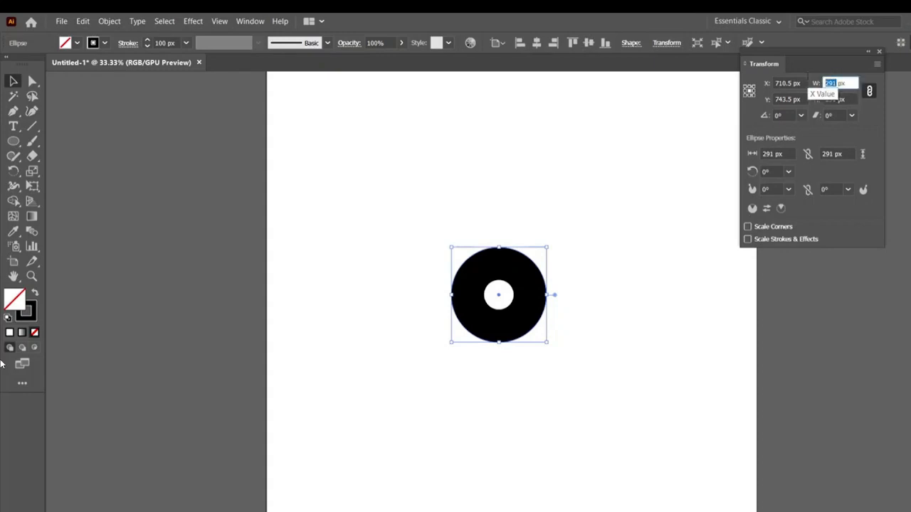
{"action": "type", "text": "300"}
{"action": "key", "text": "Return"}
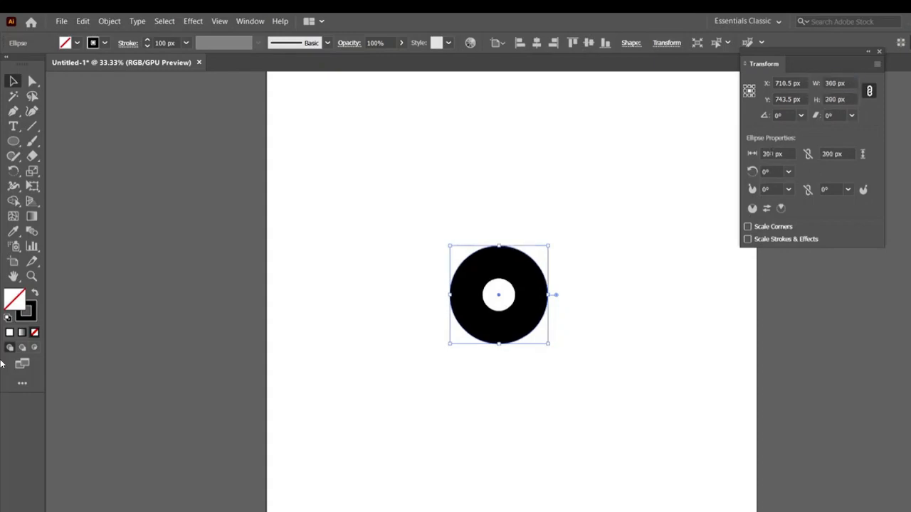
- Copy the 300 px ring, paste it in place and set the copy's width and height to 600 px
{"action": "left_click", "coordinate": [82, 22]}
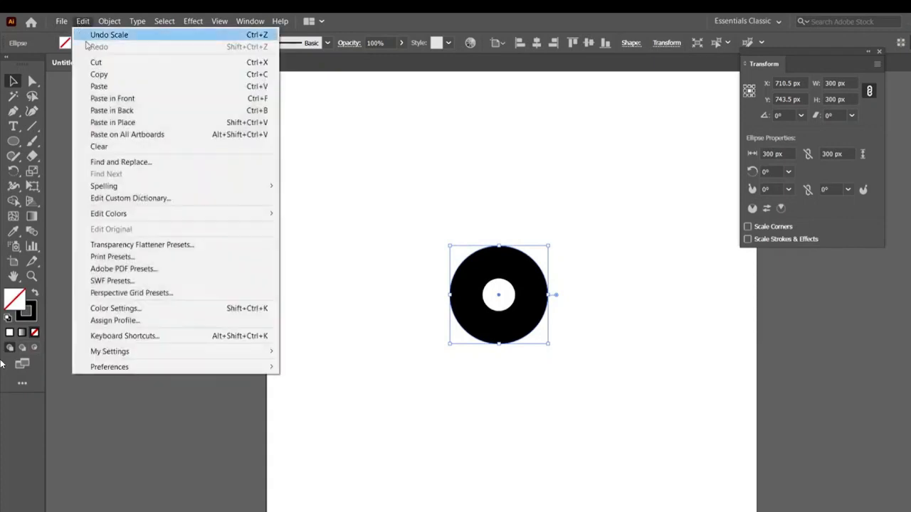
{"action": "left_click", "coordinate": [97, 74]}
{"action": "left_click", "coordinate": [84, 21]}
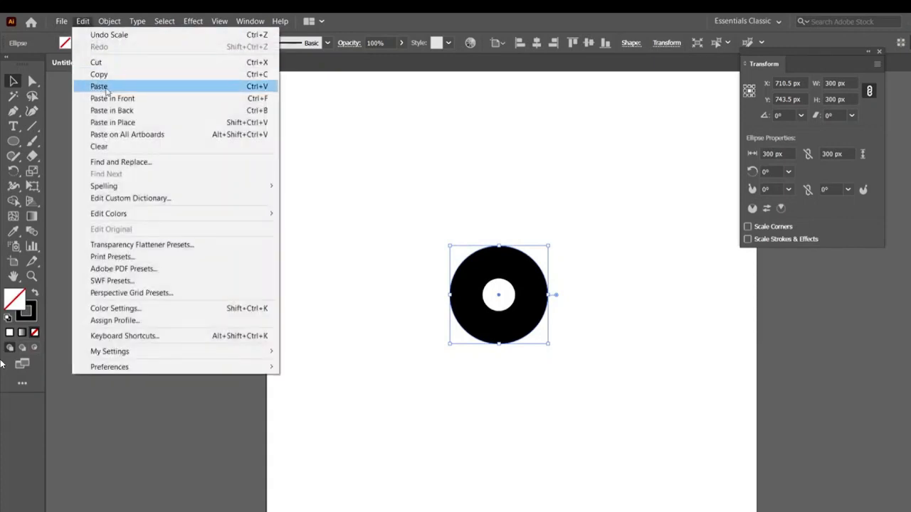
{"action": "left_click", "coordinate": [108, 122]}
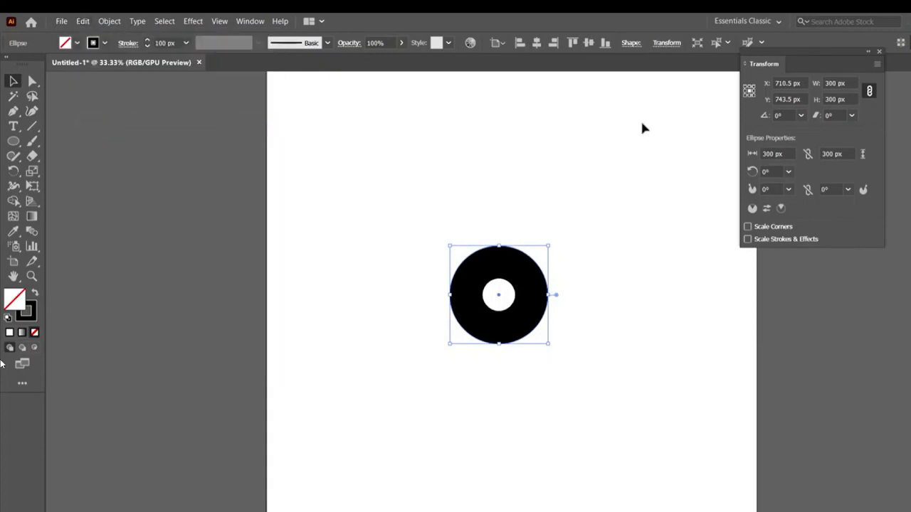
{"action": "left_click", "coordinate": [823, 86]}
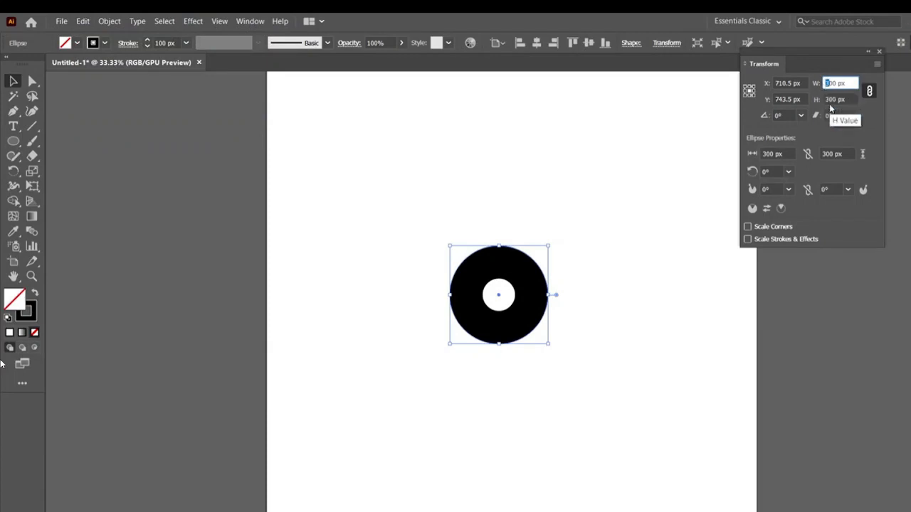
{"action": "type", "text": "6"}
{"action": "key", "text": "Return"}
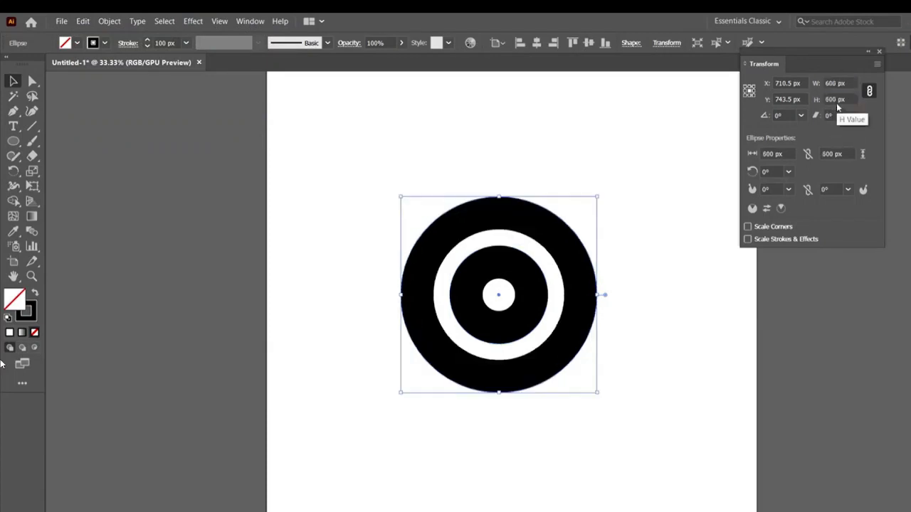
- Copy the 600 px ring, paste it in place and resize the copy proportionally to 900 px
{"action": "left_click", "coordinate": [83, 20]}
{"action": "left_click", "coordinate": [99, 75]}
{"action": "left_click", "coordinate": [83, 21]}
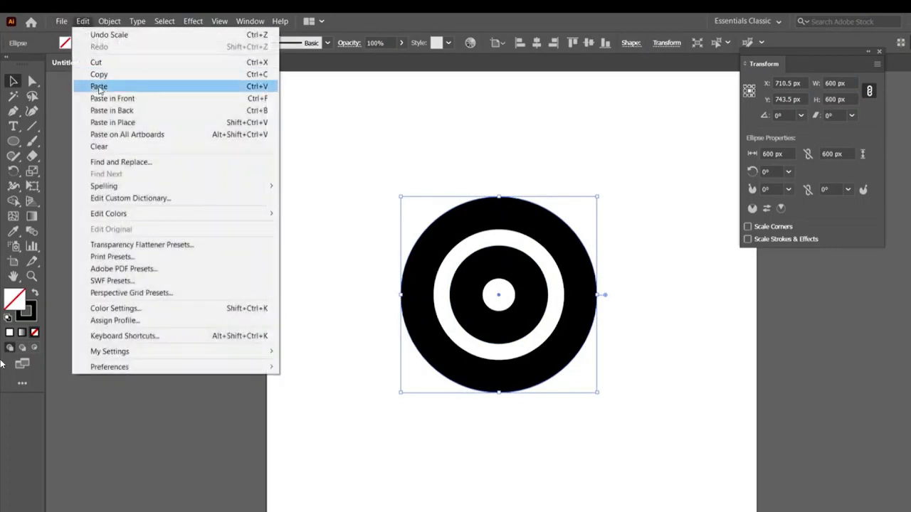
{"action": "left_click", "coordinate": [104, 124]}
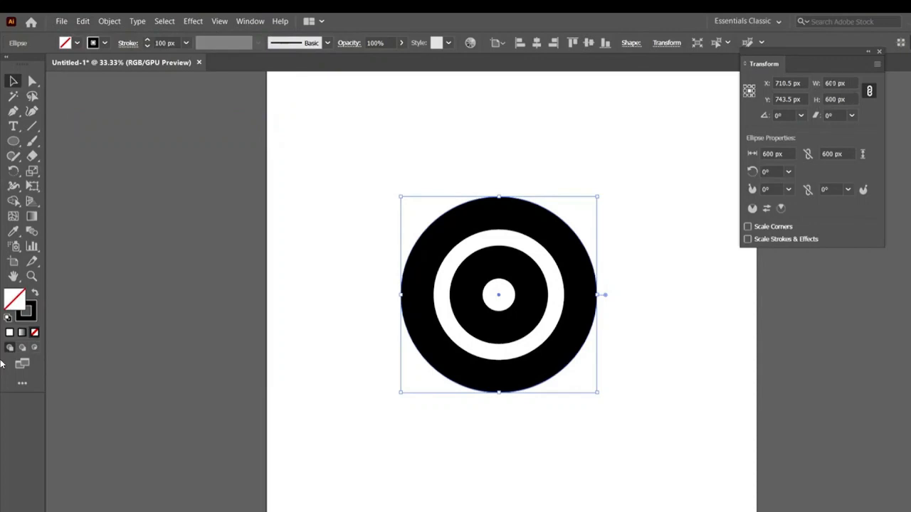
{"action": "key", "text": "Tab"}
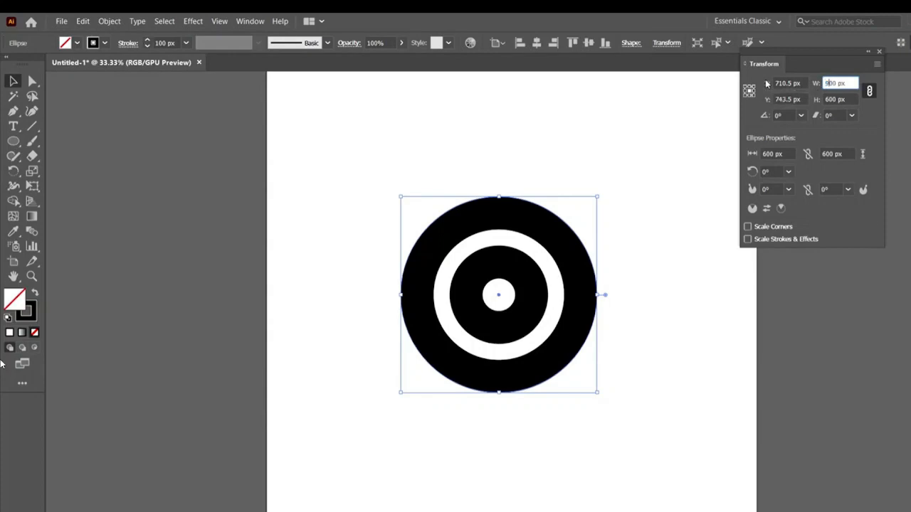
{"action": "key", "text": "Return"}
- Duplicate the 900 px ring at the same position and resize the copy proportionally to 1200 px
{"action": "left_click", "coordinate": [109, 20]}
{"action": "mouse_move", "coordinate": [82, 20]}
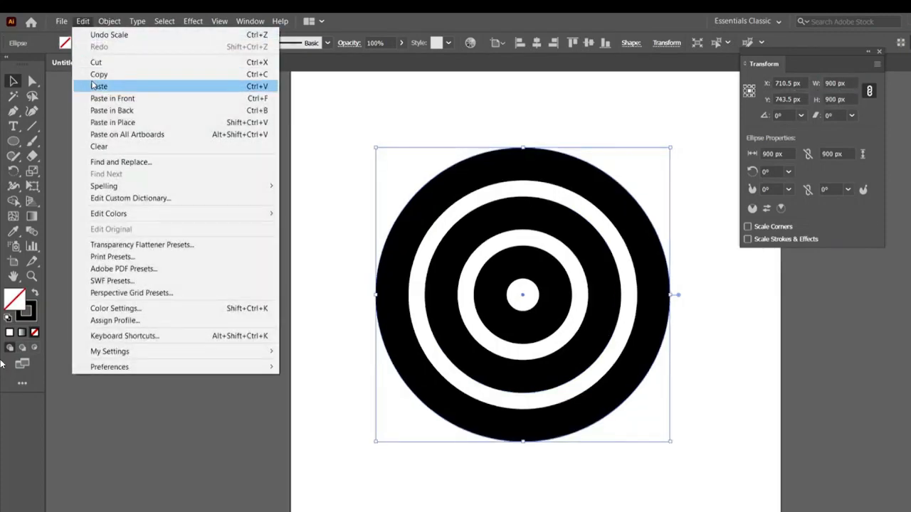
{"action": "left_click", "coordinate": [99, 74]}
{"action": "left_click", "coordinate": [82, 21]}
{"action": "left_click", "coordinate": [111, 99]}
{"action": "left_click", "coordinate": [826, 84]}
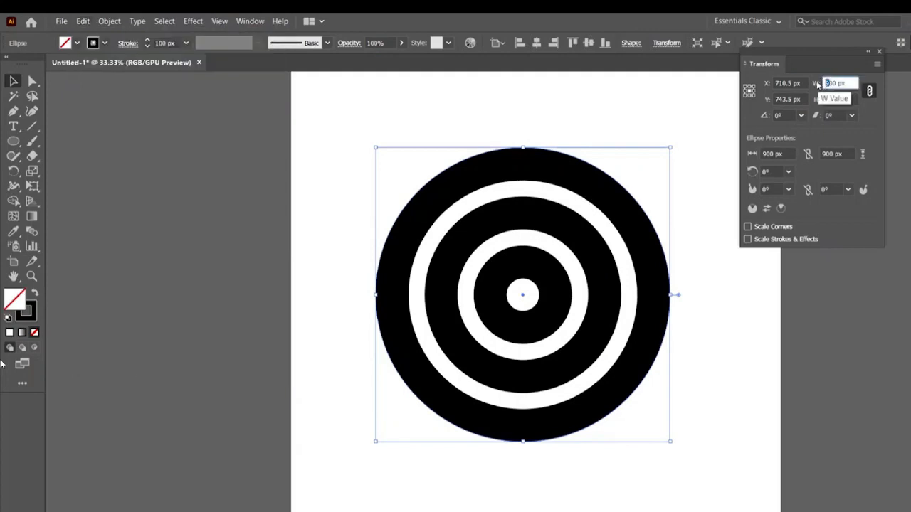
{"action": "type", "text": "1200"}
{"action": "key", "text": "Tab"}
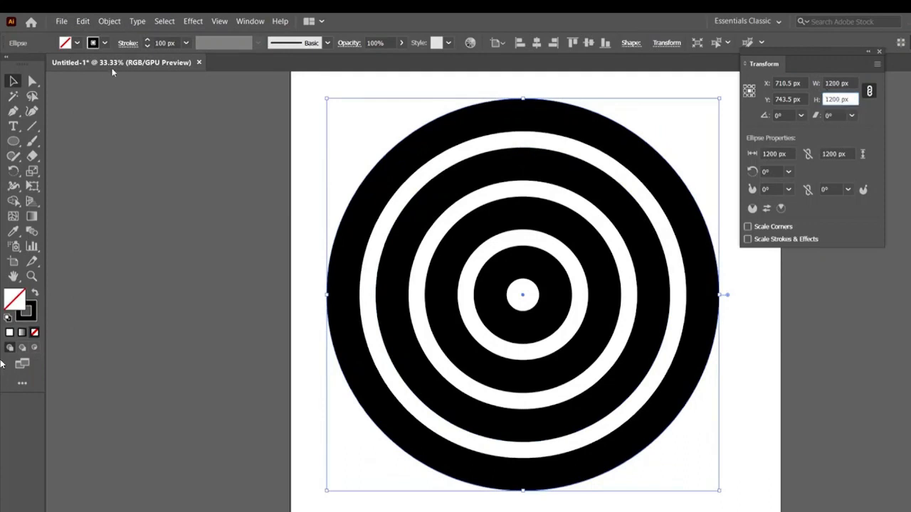
- Copy the 1200 px ring, paste it in place and resize the copy proportionally to 1500 px
{"action": "left_click", "coordinate": [77, 21]}
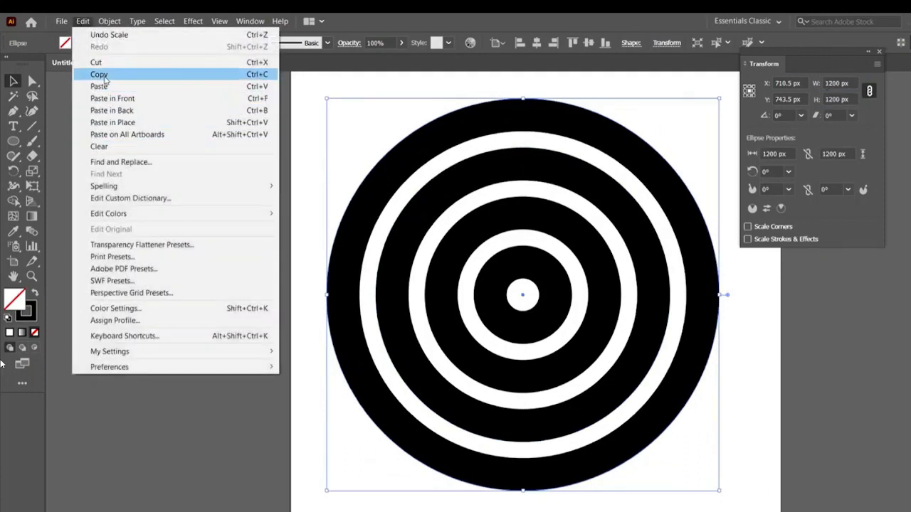
{"action": "left_click", "coordinate": [99, 74]}
{"action": "left_click", "coordinate": [83, 21]}
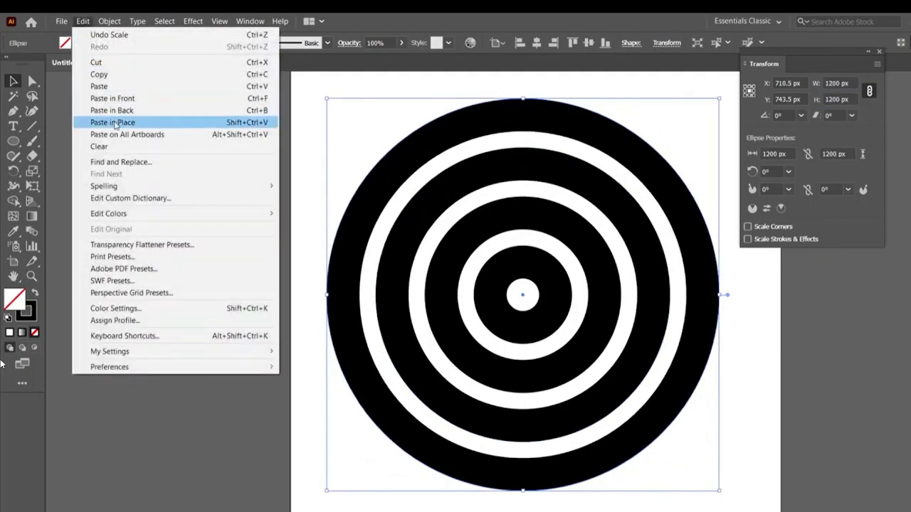
{"action": "left_click", "coordinate": [115, 122]}
{"action": "left_click", "coordinate": [831, 83]}
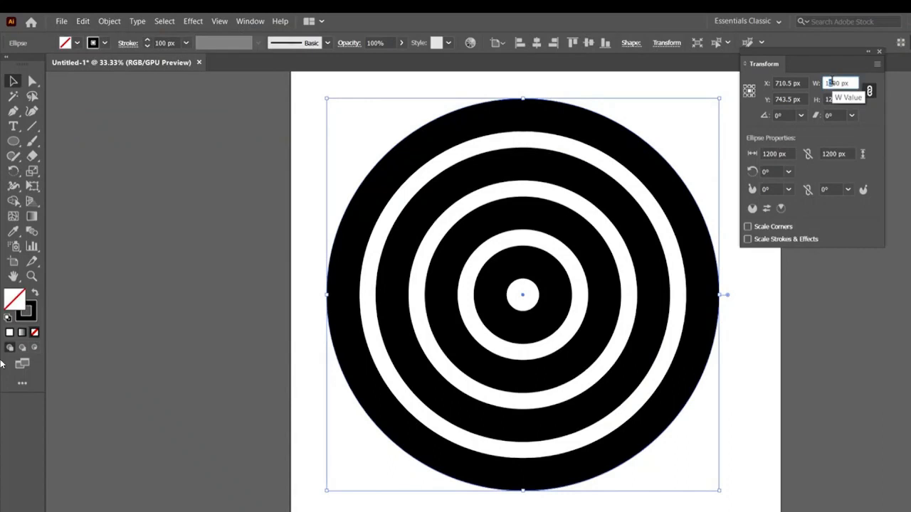
{"action": "type", "text": "2050"}
{"action": "key", "text": "Tab"}
- Select all the concentric rings and group them into one object
{"action": "key", "text": "ctrl+minus"}
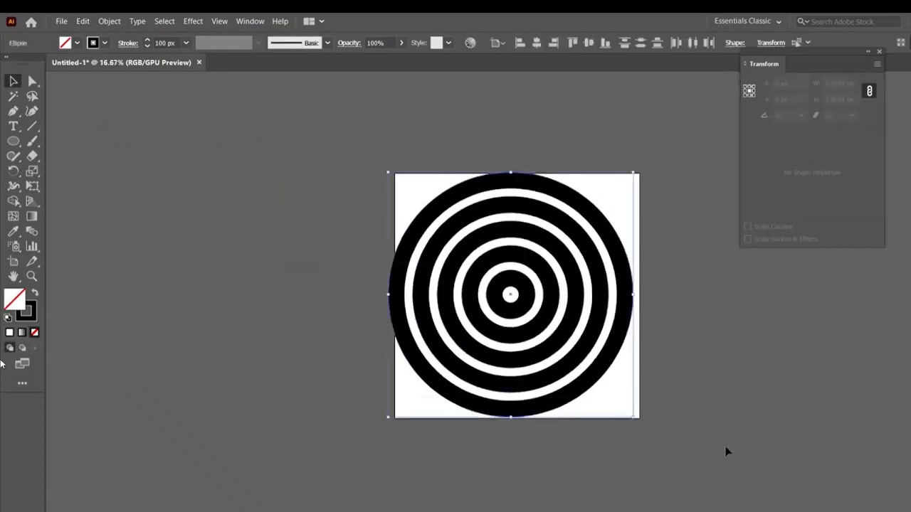
{"action": "right_click", "coordinate": [545, 320]}
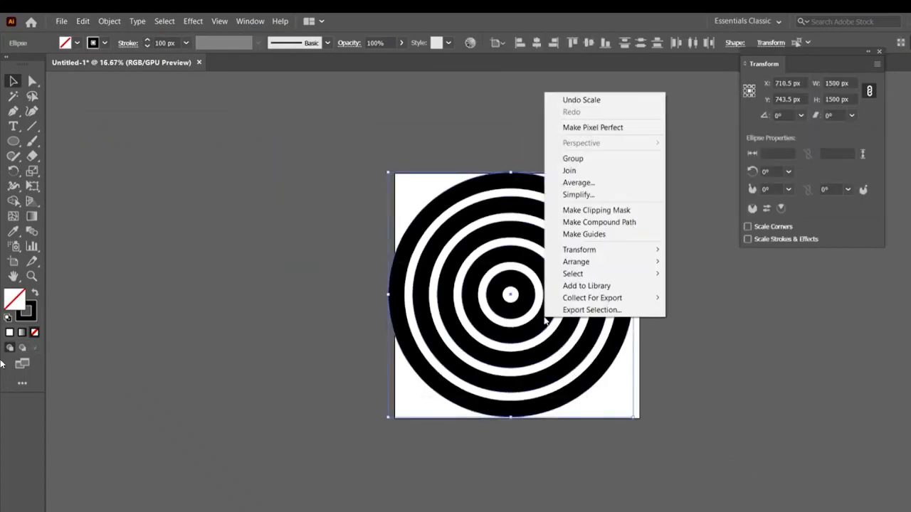
{"action": "left_click", "coordinate": [590, 159]}
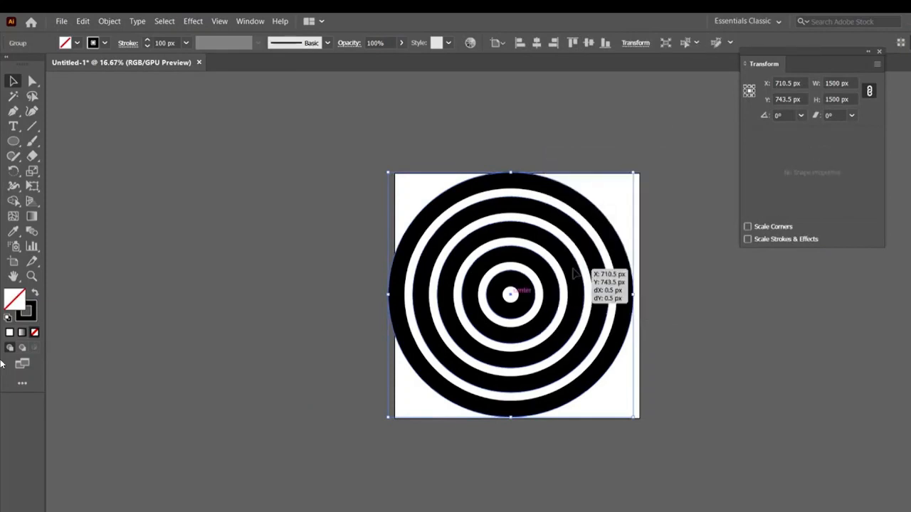
- Center the grouped rings horizontally and vertically on the artboard
{"action": "left_click_drag", "start_coordinate": [573, 273], "coordinate": [574, 274]}
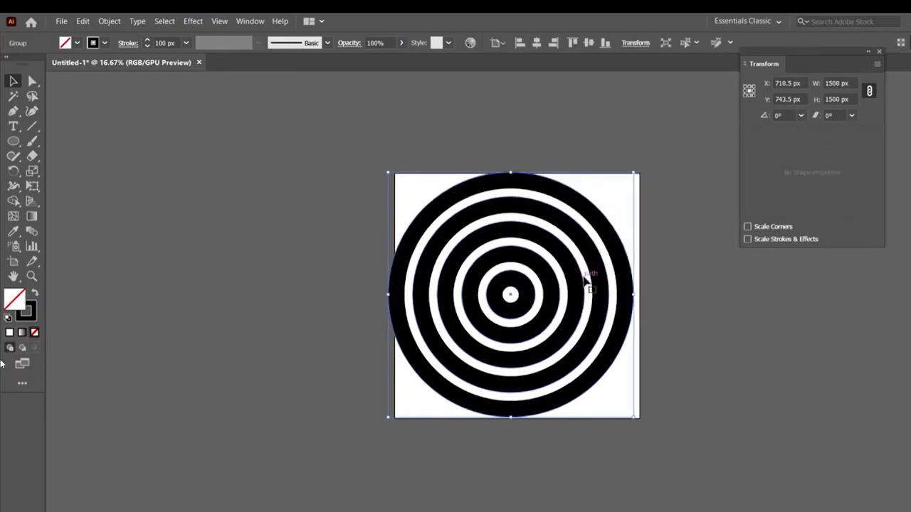
{"action": "left_click", "coordinate": [537, 43]}
{"action": "left_click", "coordinate": [589, 43]}
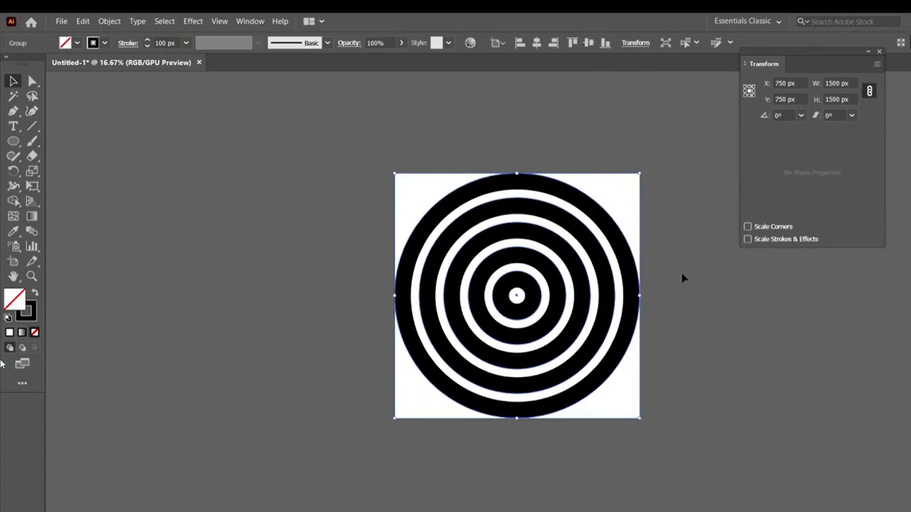
- Outline the strokes of the ring group and combine the outlined rings into one compound path
{"action": "key", "text": "ctrl+equal"}
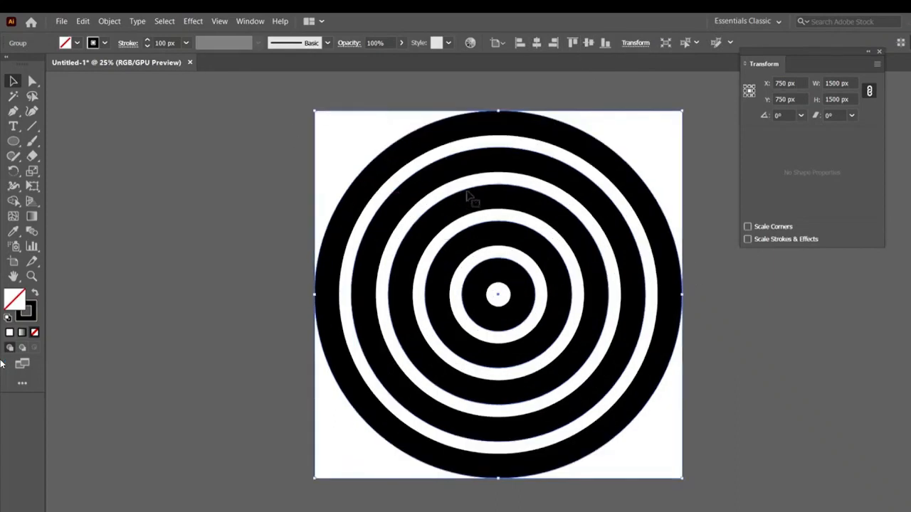
{"action": "left_click", "coordinate": [108, 21]}
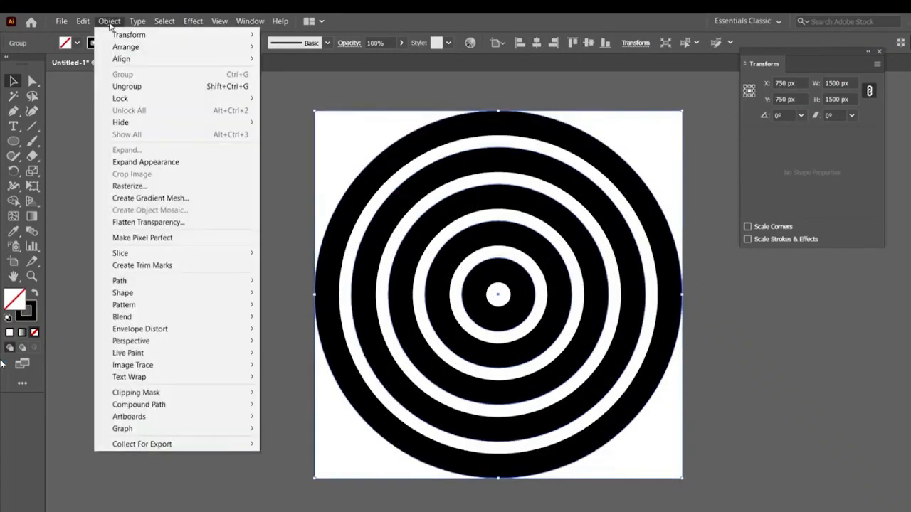
{"action": "mouse_move", "coordinate": [142, 285]}
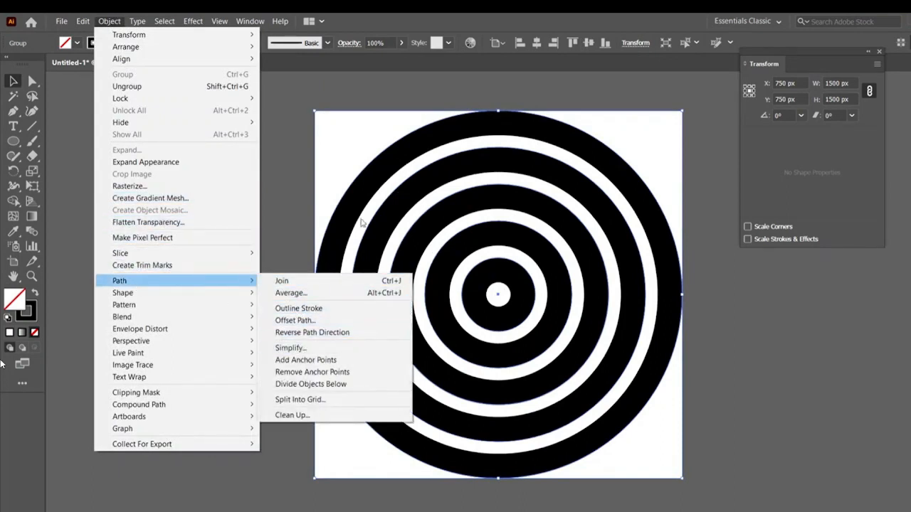
{"action": "left_click", "coordinate": [316, 310]}
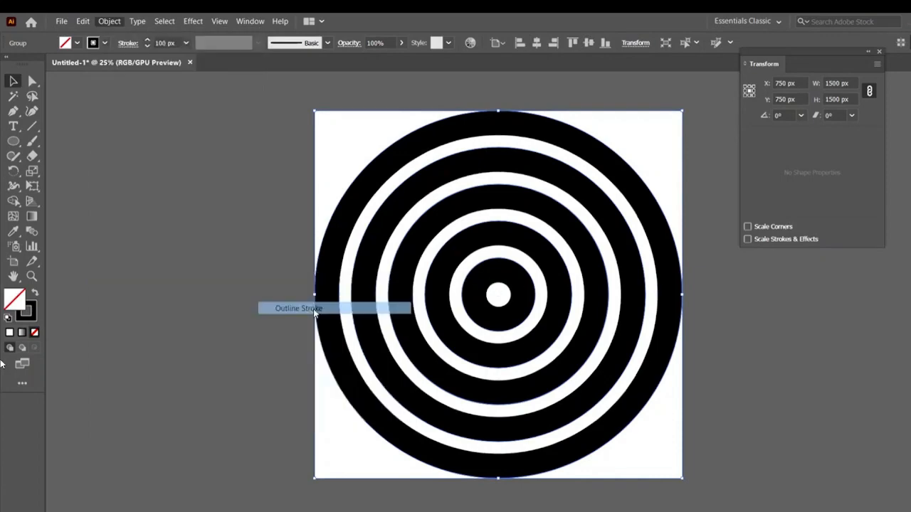
{"action": "left_click", "coordinate": [109, 20]}
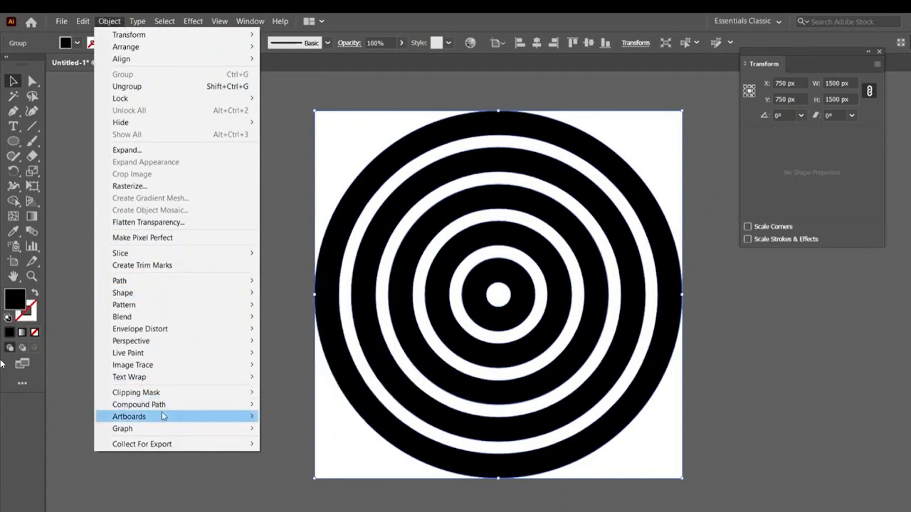
{"action": "mouse_move", "coordinate": [158, 405]}
{"action": "left_click", "coordinate": [283, 405]}
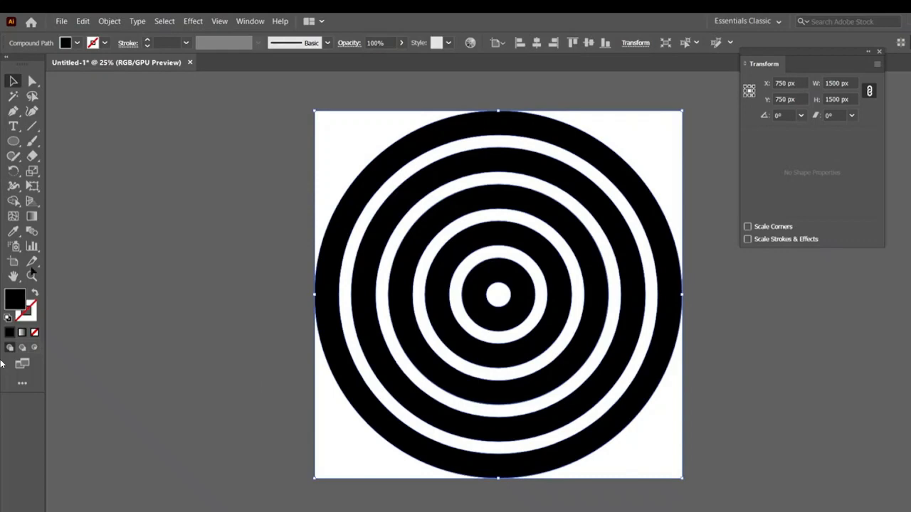
- Create a new 512 x 512 px RGB document
{"action": "left_click", "coordinate": [62, 21]}
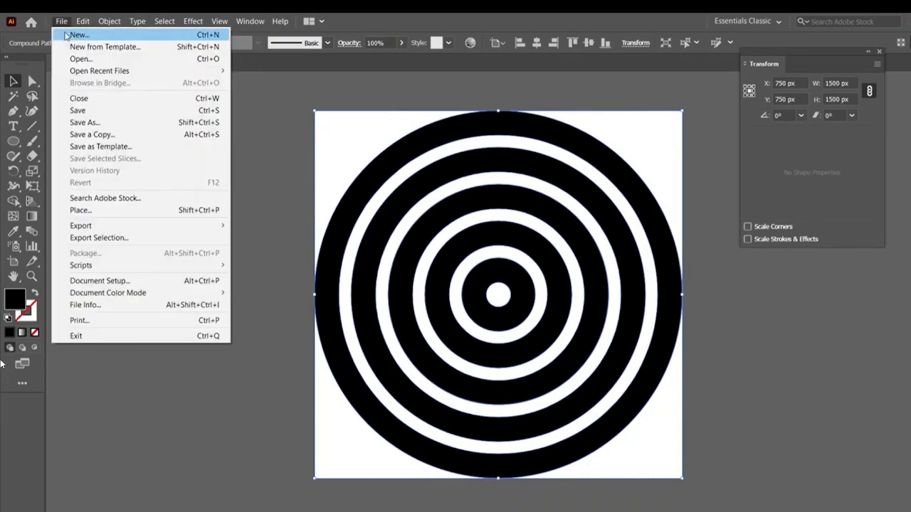
{"action": "left_click", "coordinate": [65, 34]}
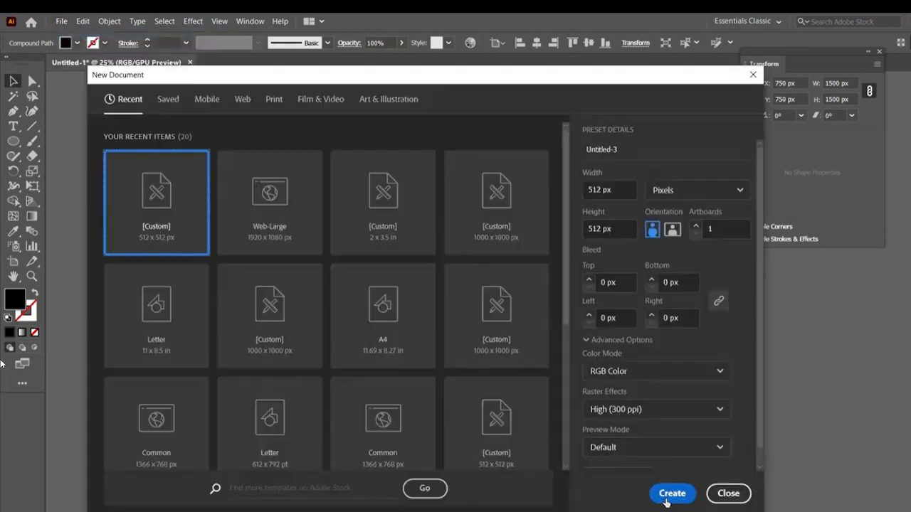
{"action": "left_click", "coordinate": [671, 494]}
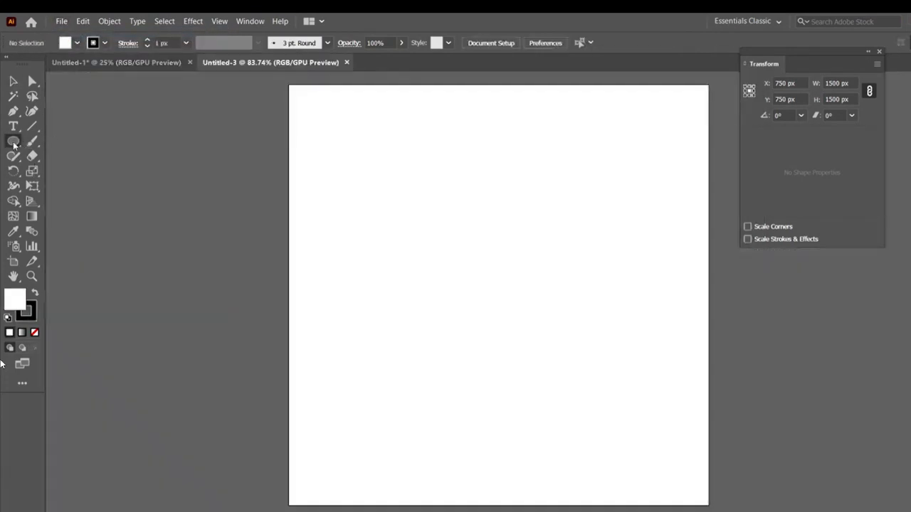
- Draw a rectangle about 283 px wide and 107 px high in the upper half of the artboard
{"action": "left_click", "coordinate": [14, 143]}
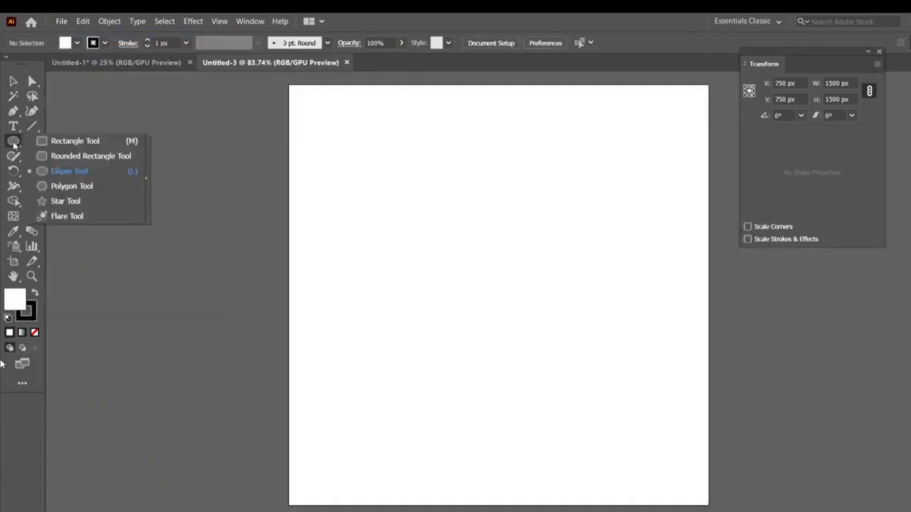
{"action": "left_click", "coordinate": [74, 141]}
{"action": "left_click_drag", "start_coordinate": [303, 185], "coordinate": [535, 272]}
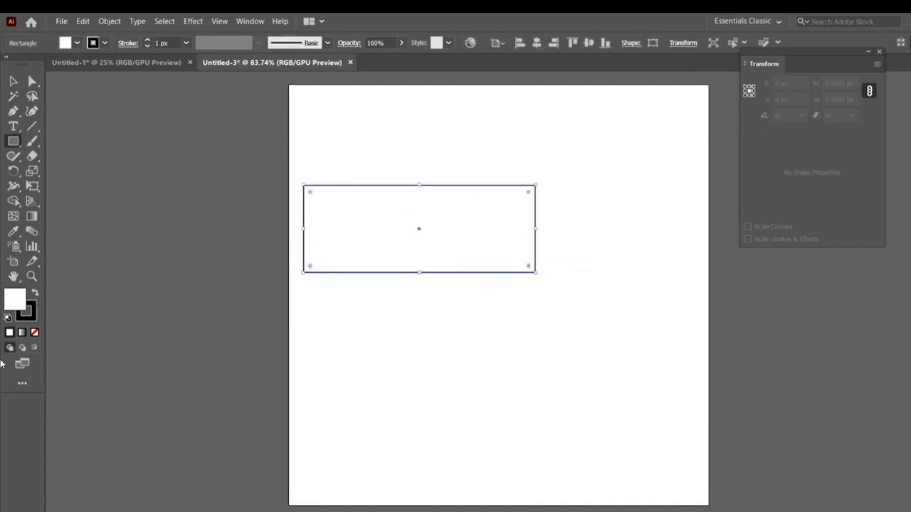
- Fill the rectangle with dark red and remove its stroke
{"action": "double_click", "coordinate": [15, 299]}
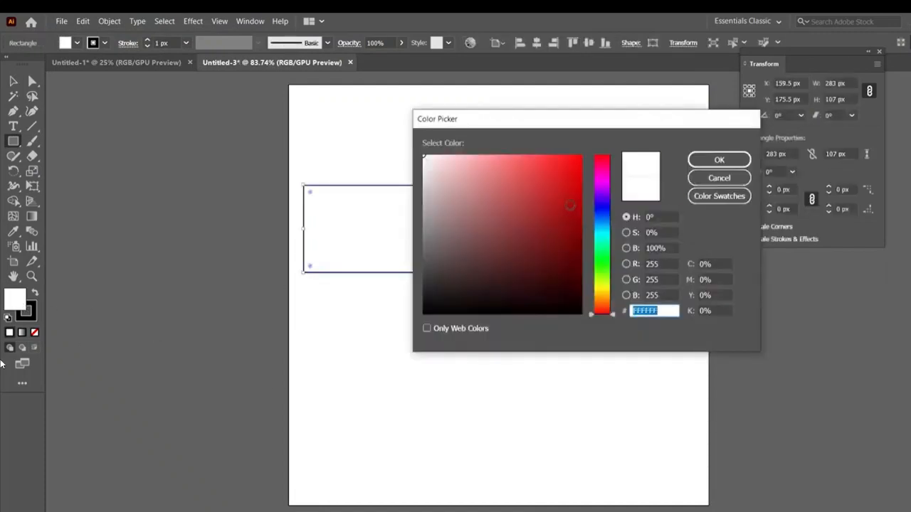
{"action": "type", "text": "c00000"}
{"action": "key", "text": "Return"}
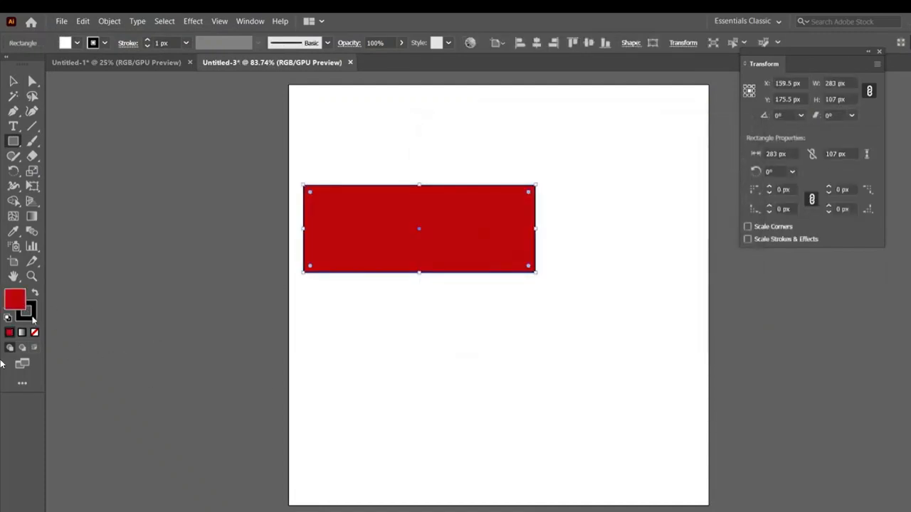
{"action": "left_click", "coordinate": [31, 317]}
{"action": "left_click", "coordinate": [34, 332]}
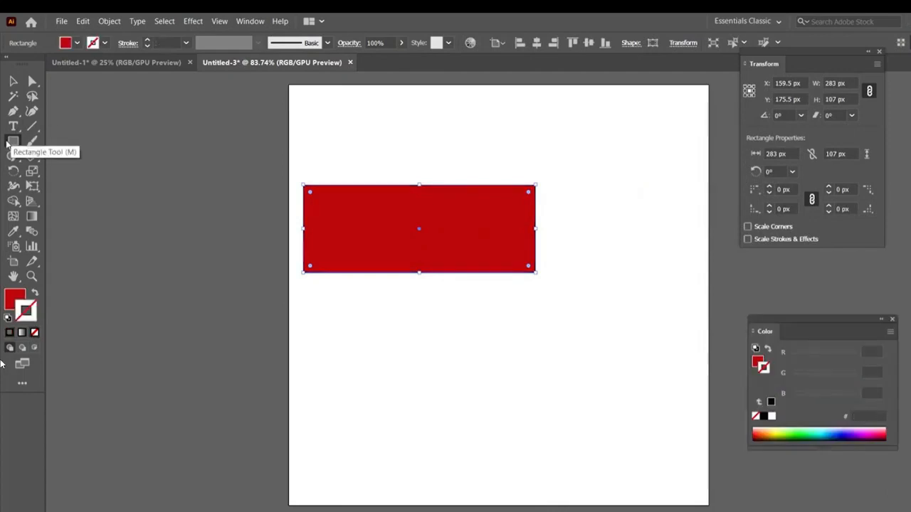
- Draw a circle about 55 px in diameter inside the rectangle, near its right end
{"action": "left_click_drag", "start_coordinate": [13, 141], "coordinate": [30, 170]}
{"action": "left_click_drag", "start_coordinate": [477, 210], "coordinate": [523, 247]}
{"action": "key", "text": "v"}
- Make a compound path from the rectangle and circle, and move it slightly down and to the right
{"action": "left_click_drag", "start_coordinate": [299, 153], "coordinate": [570, 320]}
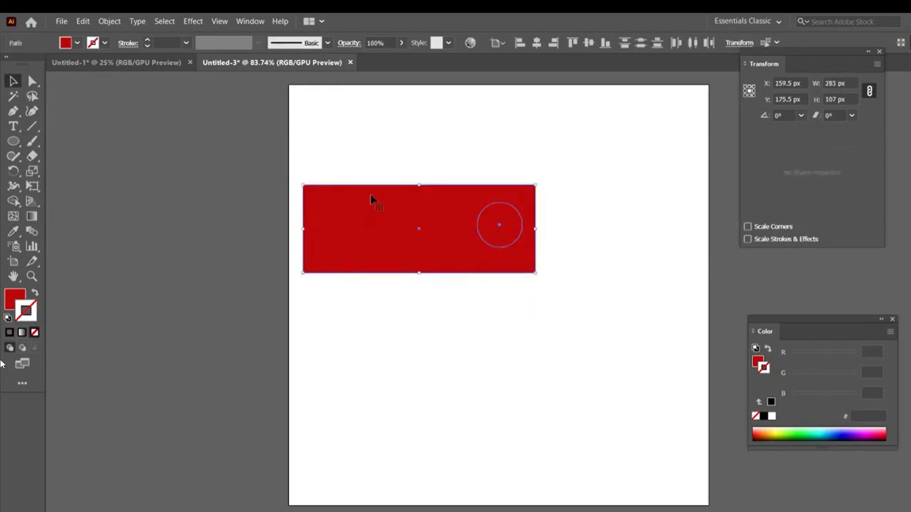
{"action": "left_click", "coordinate": [110, 21]}
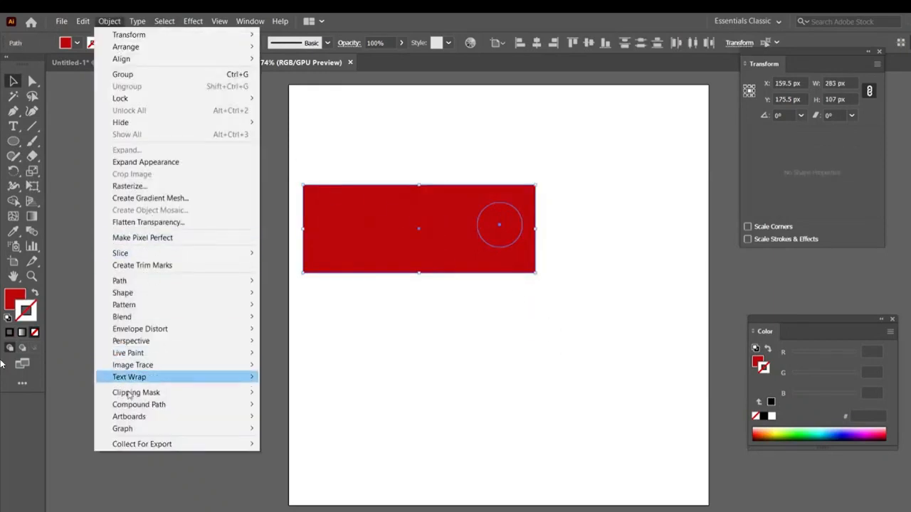
{"action": "mouse_move", "coordinate": [229, 416]}
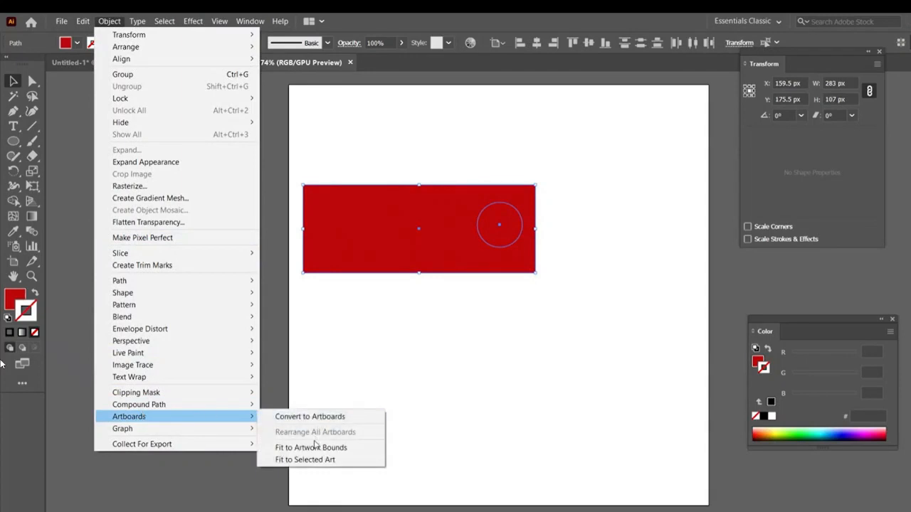
{"action": "key", "text": "ctrl+8"}
{"action": "left_click", "coordinate": [591, 322]}
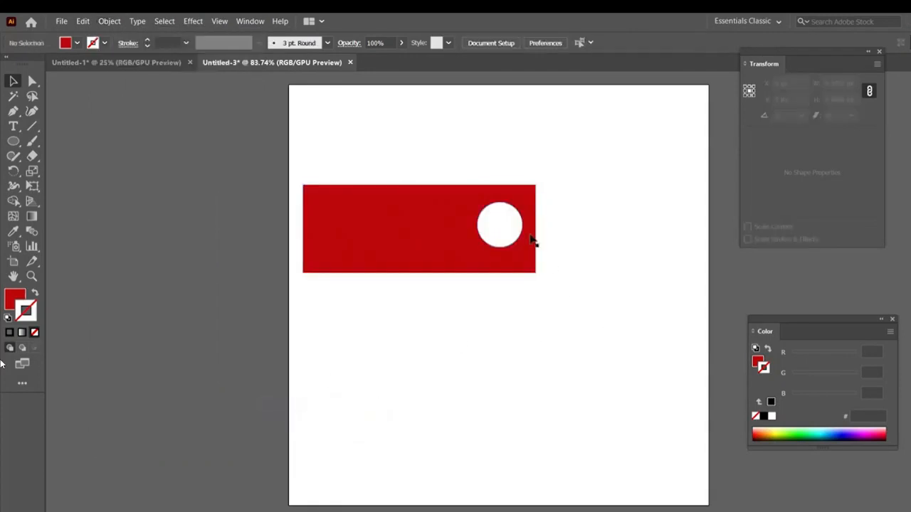
{"action": "left_click_drag", "start_coordinate": [491, 215], "coordinate": [525, 240]}
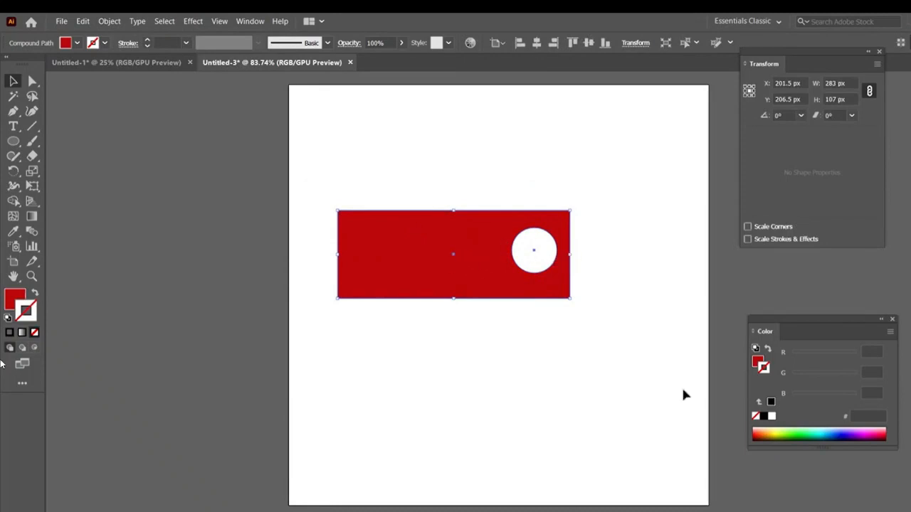
- Release the red compound path into separate shapes and select the circle on its own
{"action": "left_click", "coordinate": [109, 21]}
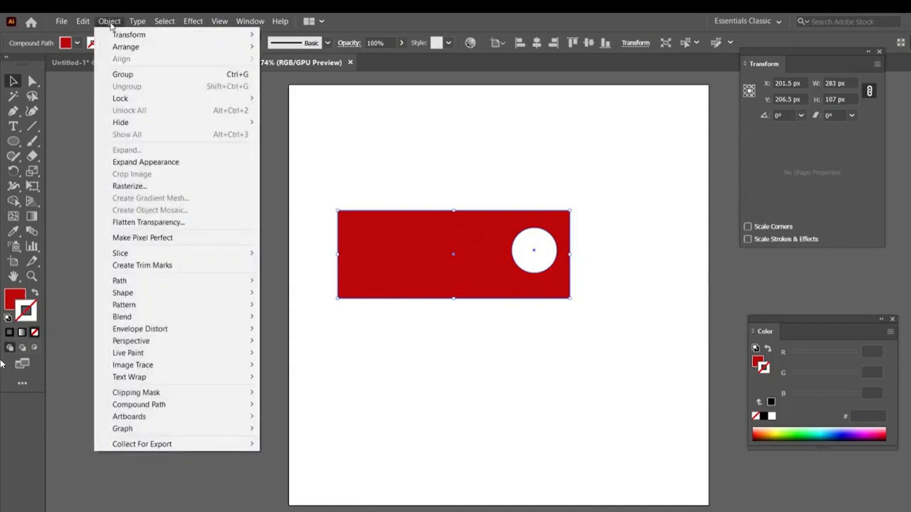
{"action": "mouse_move", "coordinate": [174, 404]}
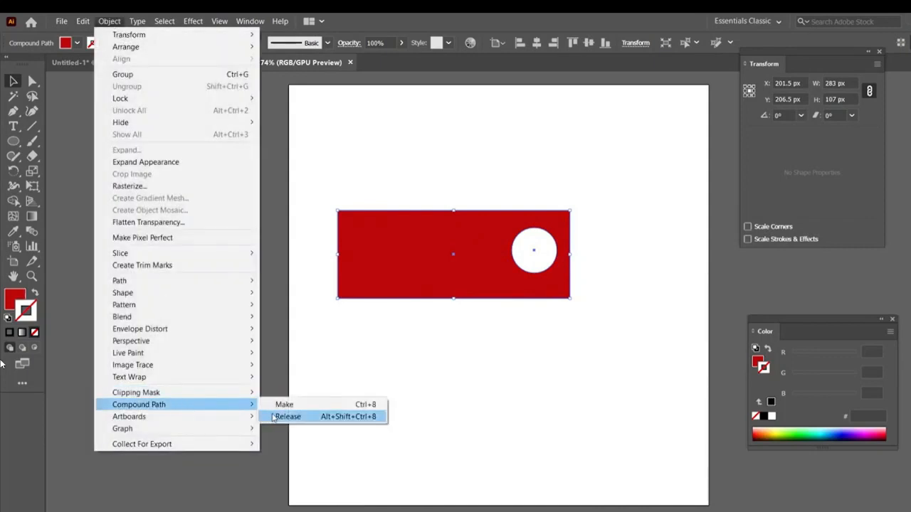
{"action": "left_click", "coordinate": [273, 416]}
{"action": "left_click", "coordinate": [588, 197]}
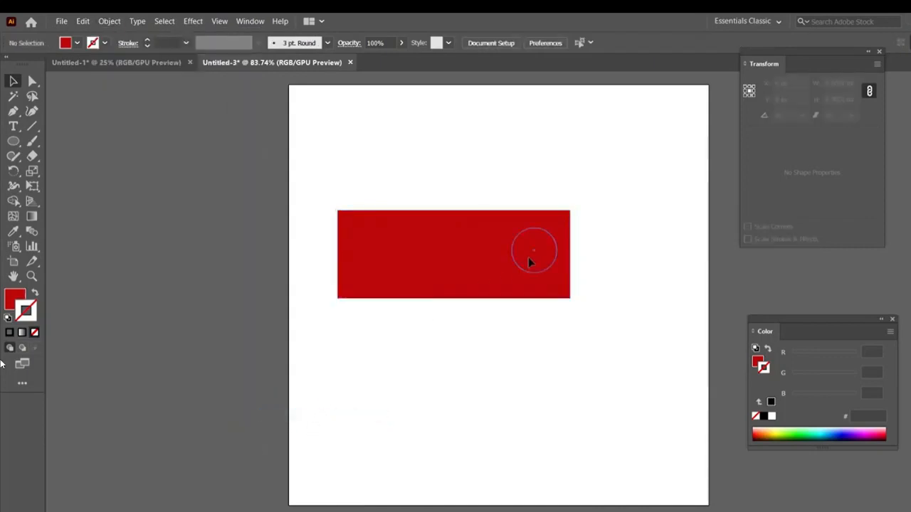
{"action": "left_click_drag", "start_coordinate": [531, 260], "coordinate": [609, 180]}
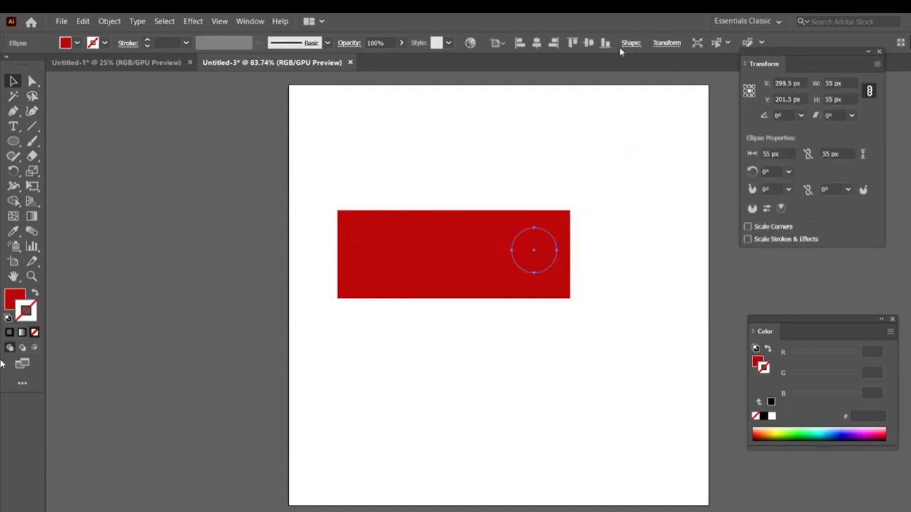
- Return to the concentric rings document and review the Outline Stroke and Compound Path commands for the rings
{"action": "left_click", "coordinate": [142, 63]}
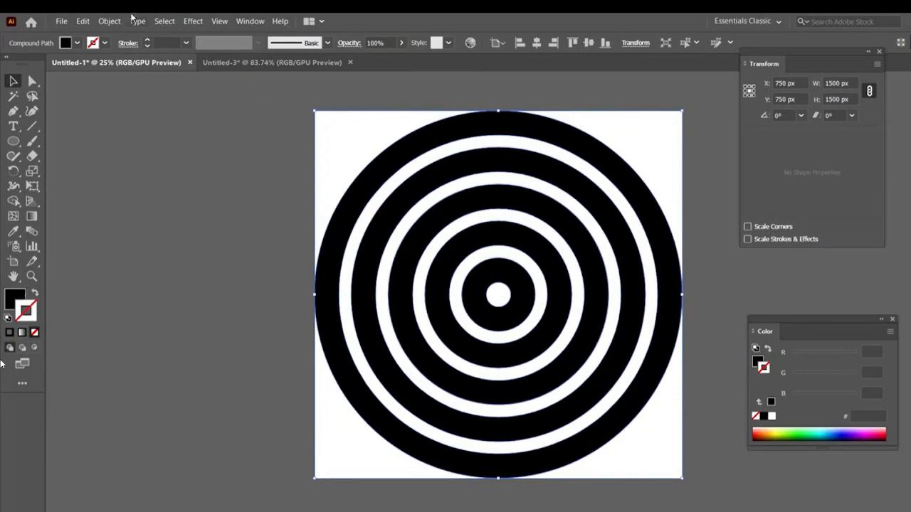
{"action": "left_click", "coordinate": [110, 22]}
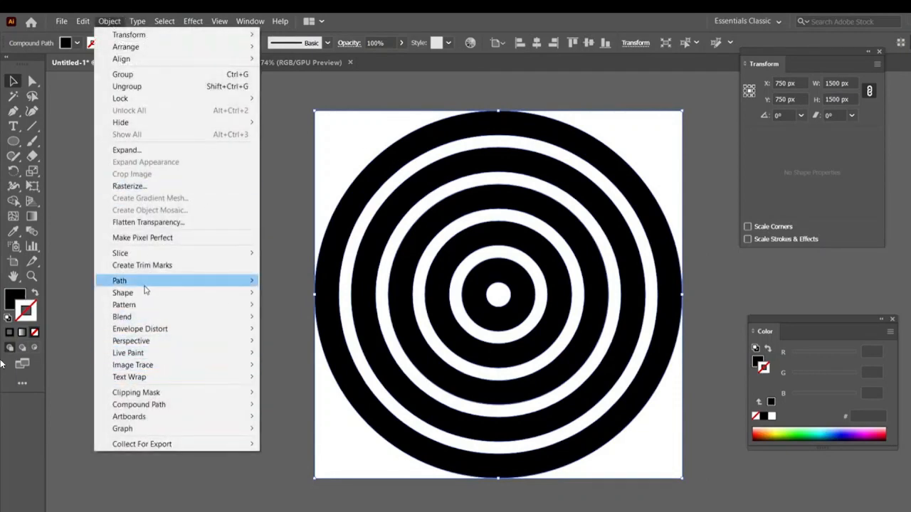
{"action": "mouse_move", "coordinate": [146, 284]}
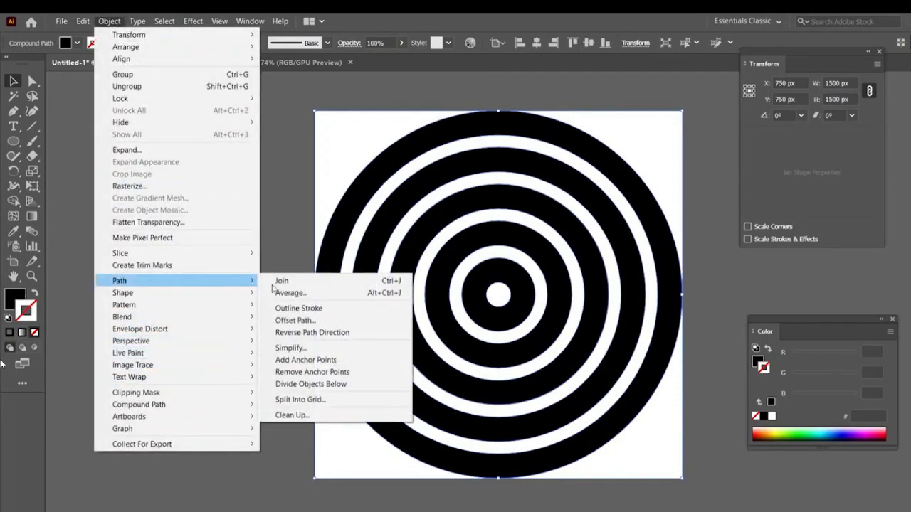
{"action": "left_click", "coordinate": [298, 308]}
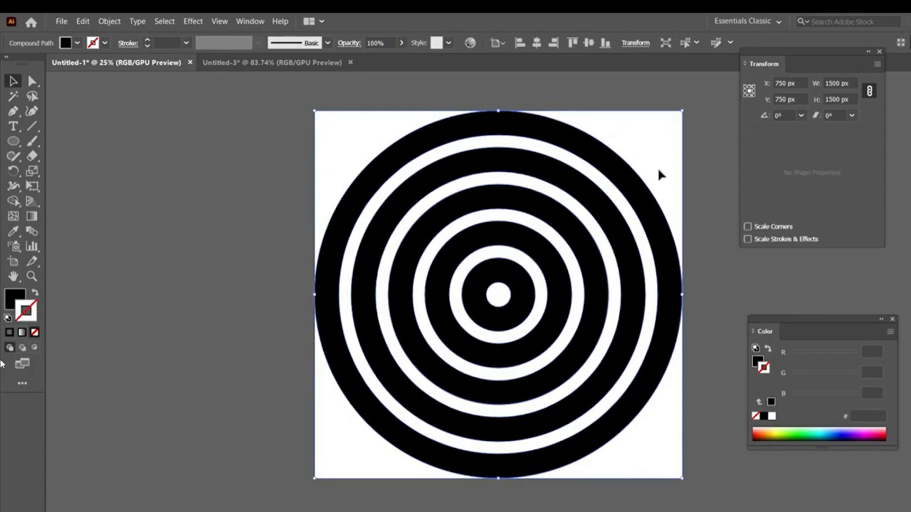
{"action": "left_click", "coordinate": [118, 20]}
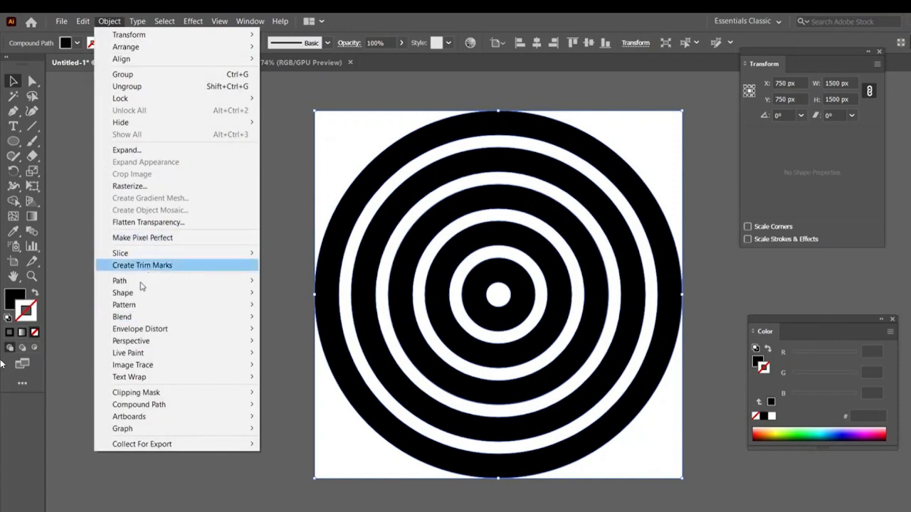
{"action": "mouse_move", "coordinate": [140, 285]}
{"action": "mouse_move", "coordinate": [162, 407]}
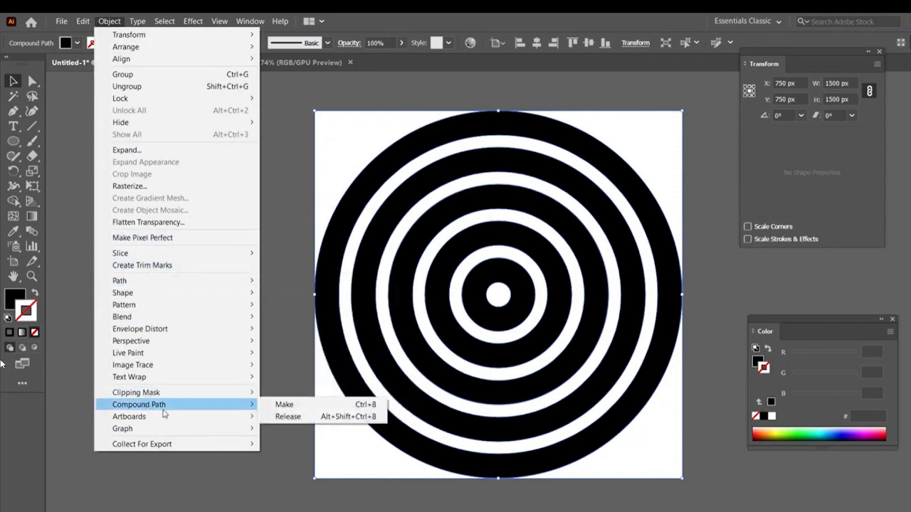
{"action": "left_click", "coordinate": [272, 409]}
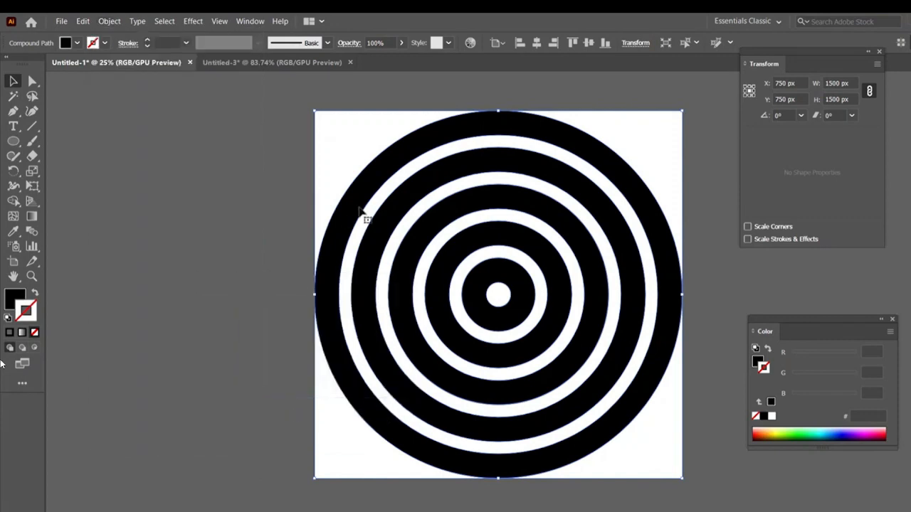
- Draw a vertical line about 1547 px long beside the rings and a horizontal line about 1154 px long crossing it
{"action": "key", "text": "ctrl+equal"}
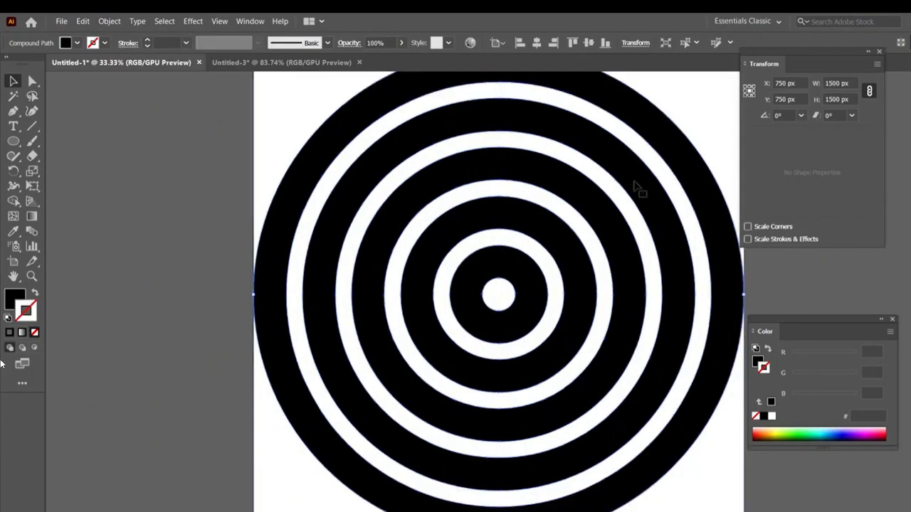
{"action": "key", "text": "ctrl+minus"}
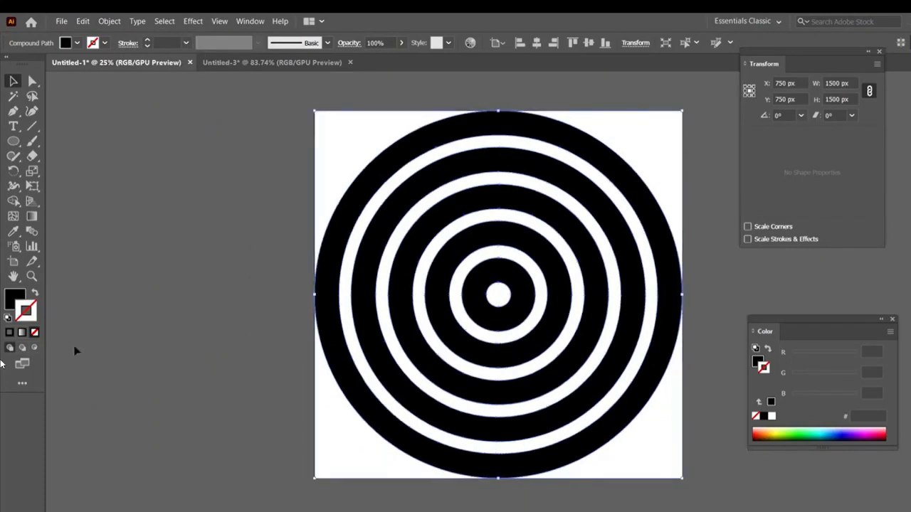
{"action": "left_click", "coordinate": [32, 125]}
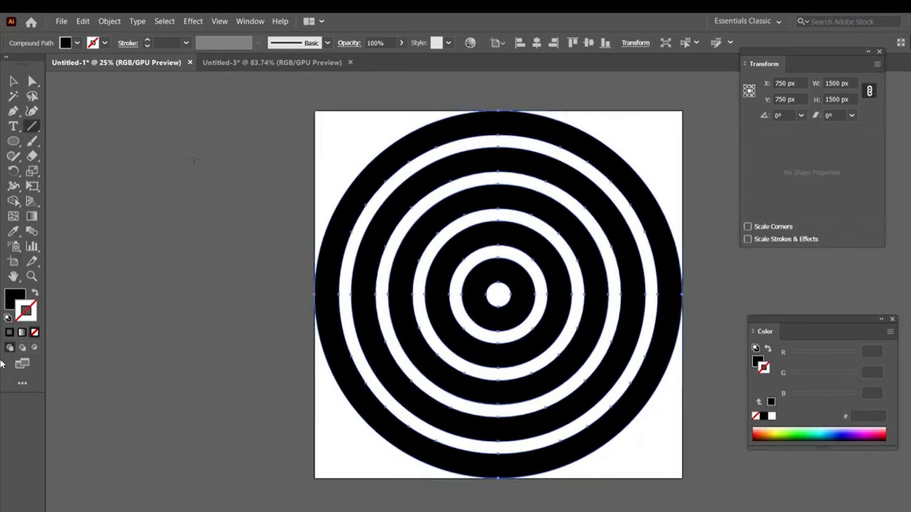
{"action": "mouse_move", "coordinate": [225, 125]}
{"action": "left_mouse_down"}
{"action": "mouse_move", "coordinate": [225, 457]}
{"action": "mouse_move", "coordinate": [226, 436]}
{"action": "left_mouse_up"}
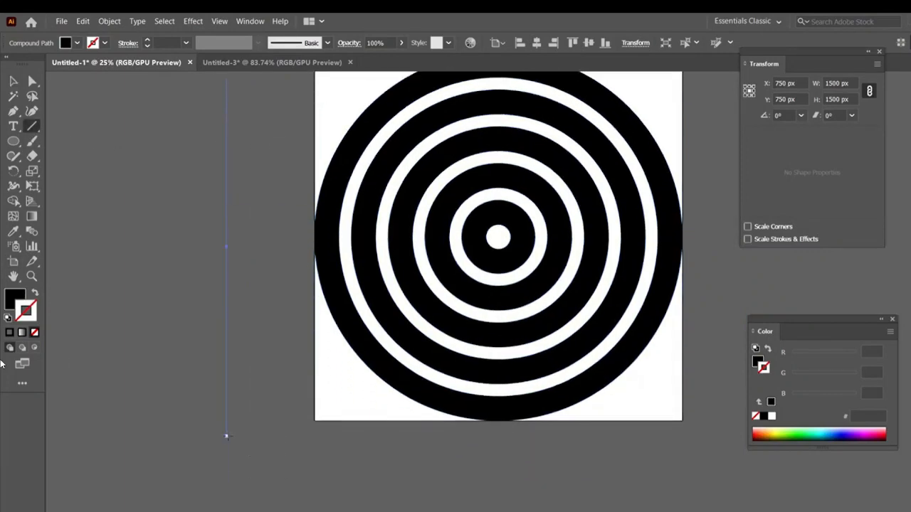
{"action": "mouse_move", "coordinate": [109, 225]}
{"action": "left_mouse_down"}
{"action": "mouse_move", "coordinate": [416, 235]}
{"action": "mouse_move", "coordinate": [392, 224]}
{"action": "left_mouse_up"}
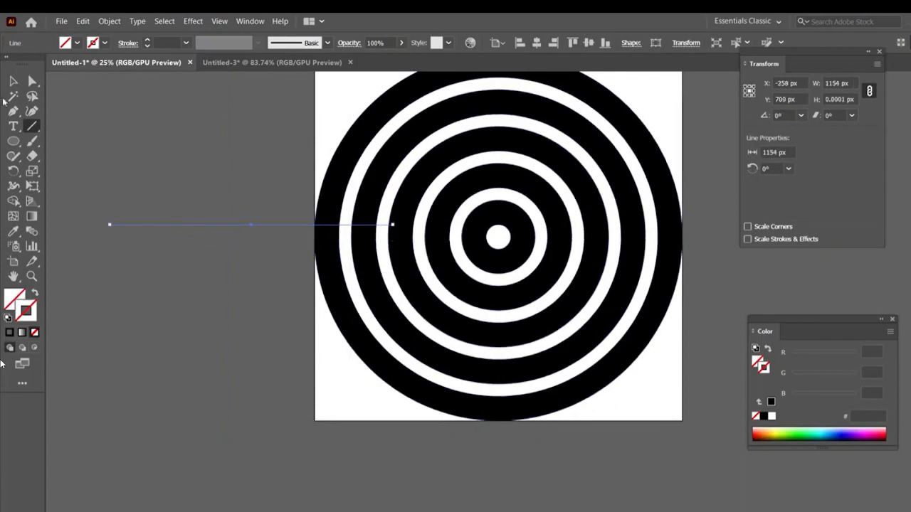
- Give both crossing lines a 1 px black stroke with no fill
{"action": "left_click", "coordinate": [14, 82]}
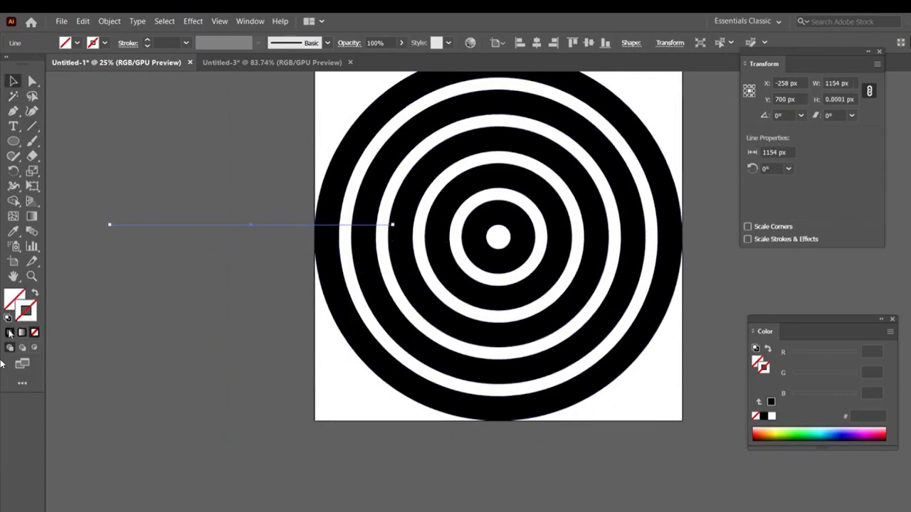
{"action": "left_click_drag", "start_coordinate": [135, 116], "coordinate": [235, 299]}
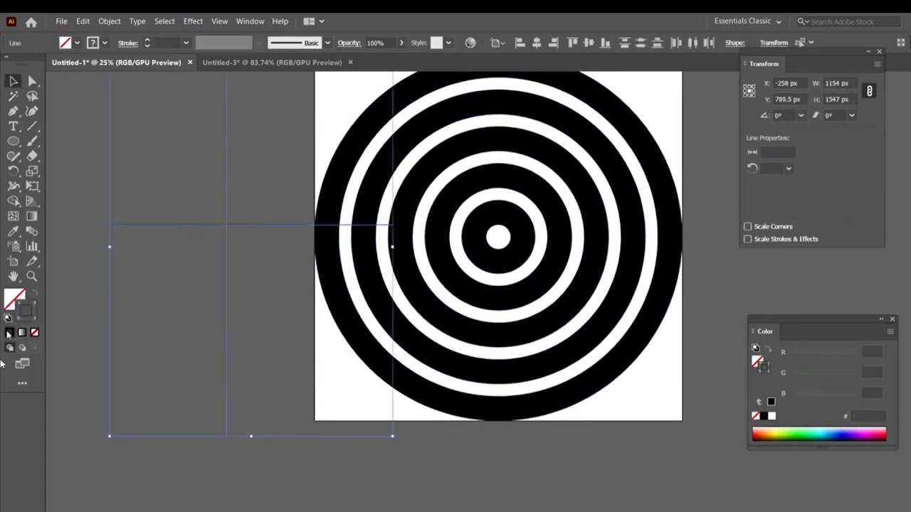
{"action": "left_click", "coordinate": [218, 206]}
{"action": "key", "text": "ctrl+minus"}
{"action": "key", "text": "ctrl+minus"}
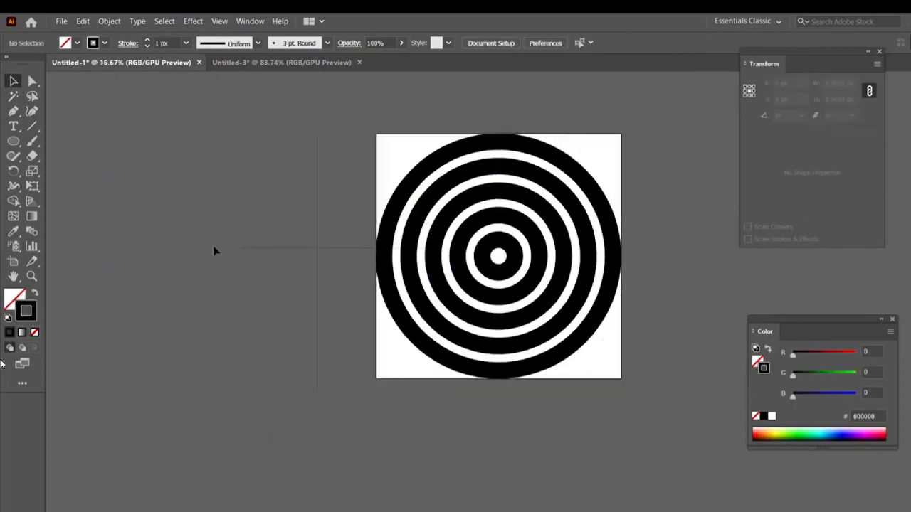
- Extend the horizontal line's left endpoint outward to make it about 2159 px long, and select both lines together
{"action": "left_click", "coordinate": [356, 260]}
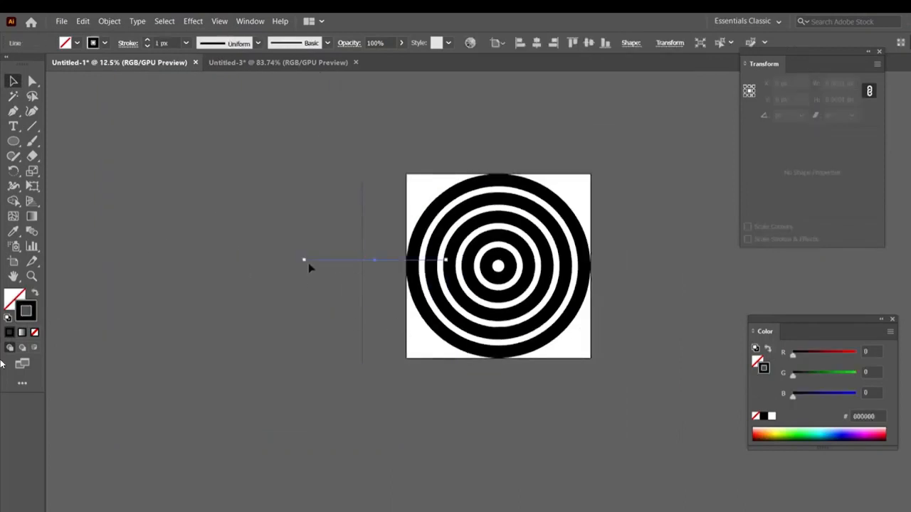
{"action": "left_click", "coordinate": [304, 261]}
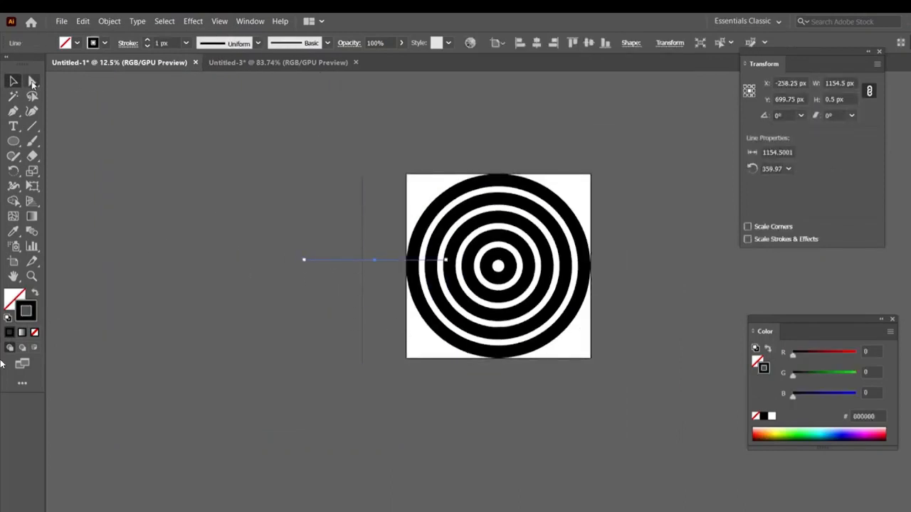
{"action": "left_click", "coordinate": [32, 81]}
{"action": "left_click", "coordinate": [304, 260]}
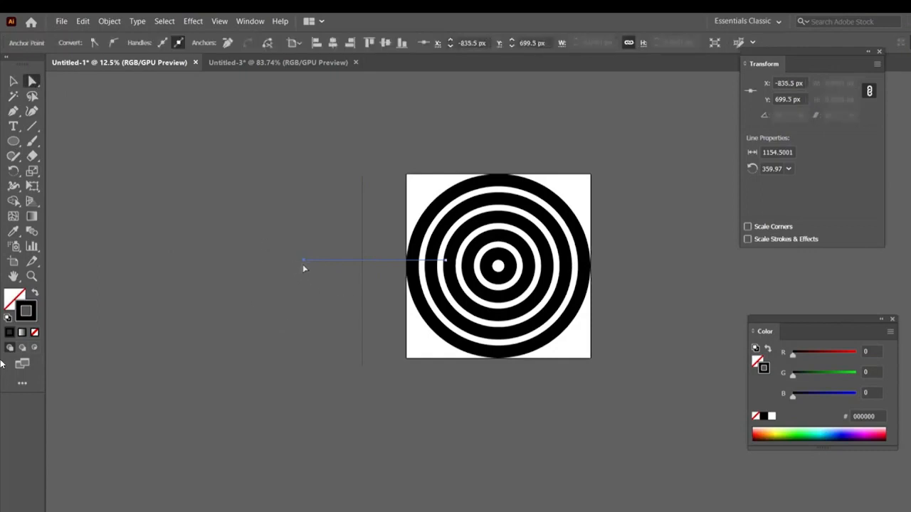
{"action": "left_click", "coordinate": [238, 260]}
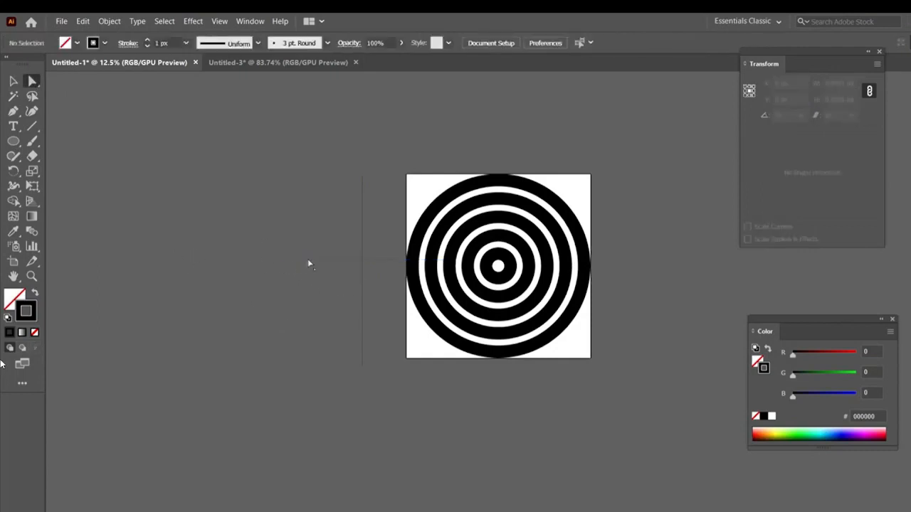
{"action": "left_click_drag", "start_coordinate": [306, 263], "coordinate": [187, 261]}
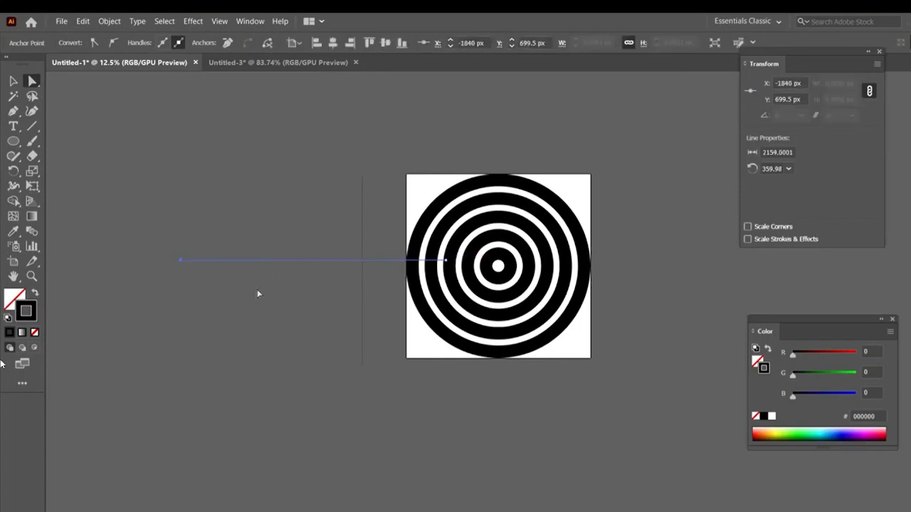
{"action": "key", "text": "v"}
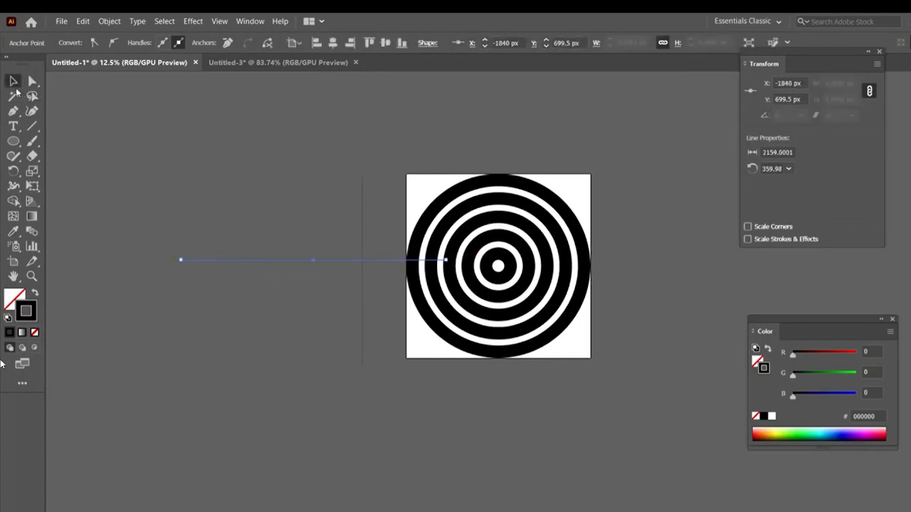
{"action": "left_click", "coordinate": [306, 253]}
{"action": "key", "text": "ctrl+a"}
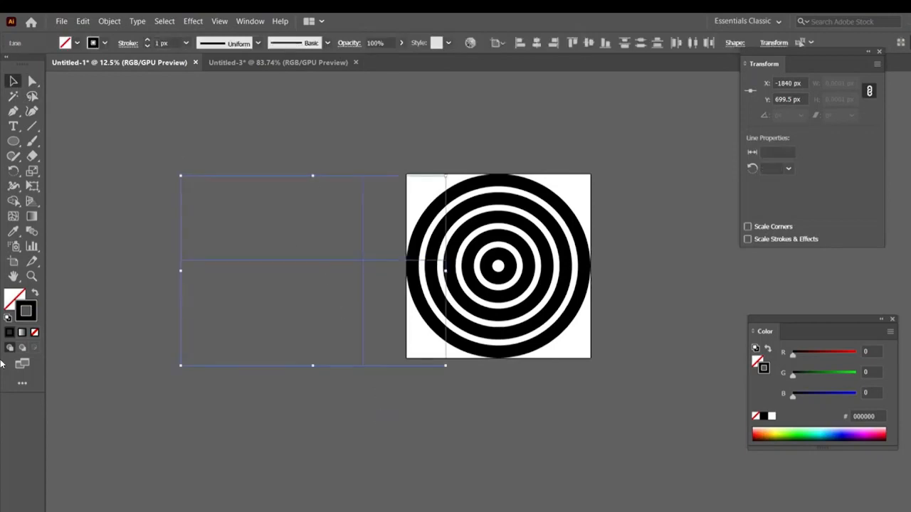
- Try to align the two separate lines to the artboard's horizontal center and bottom edge, and undo the alignment
{"action": "left_click", "coordinate": [497, 43]}
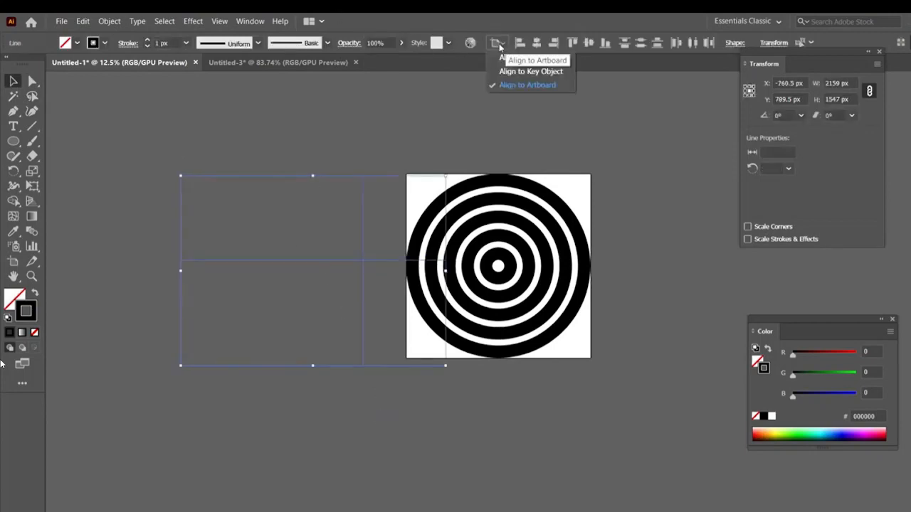
{"action": "left_click", "coordinate": [538, 86]}
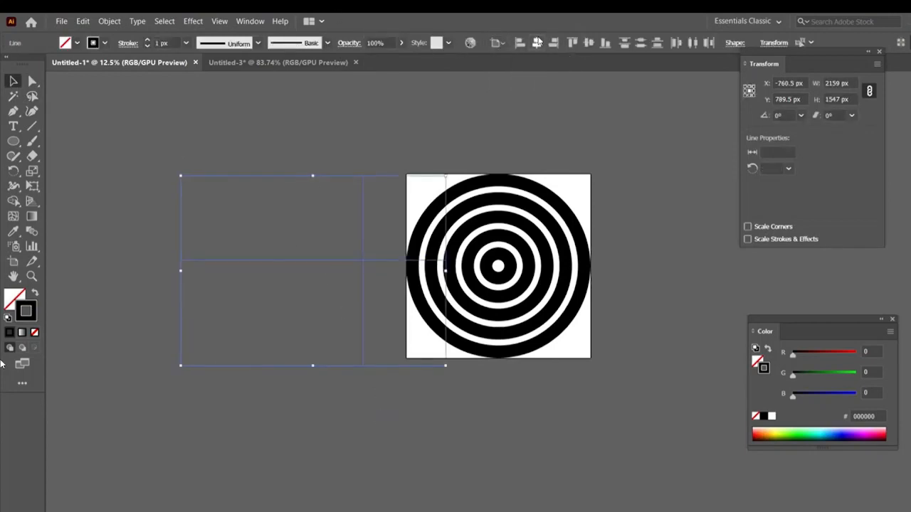
{"action": "left_click", "coordinate": [536, 43]}
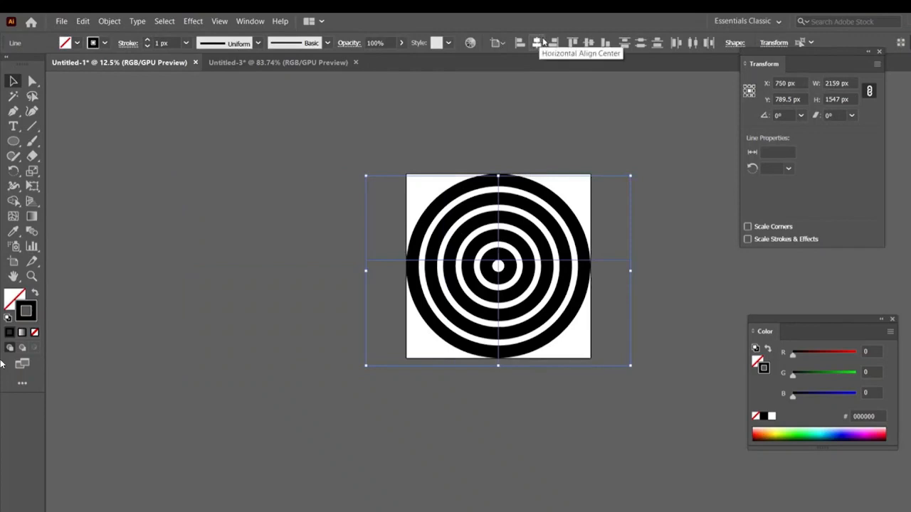
{"action": "left_click", "coordinate": [603, 43]}
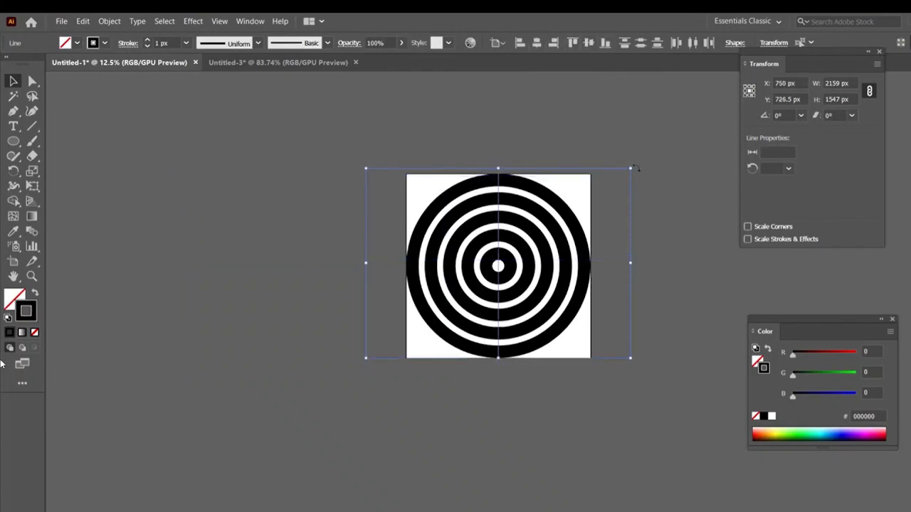
{"action": "left_click_drag", "start_coordinate": [496, 214], "coordinate": [309, 223]}
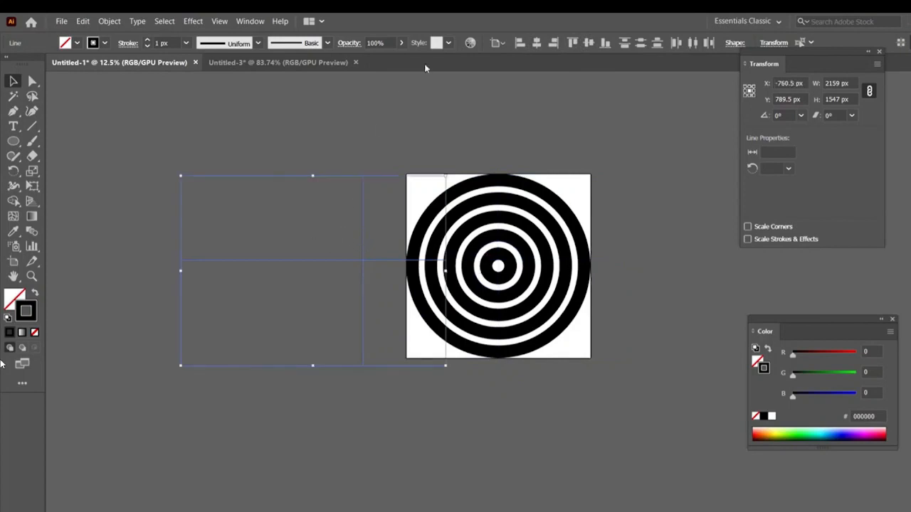
- Center the two lines on each other with the horizontal line as key object, and group them
{"action": "left_click", "coordinate": [497, 43]}
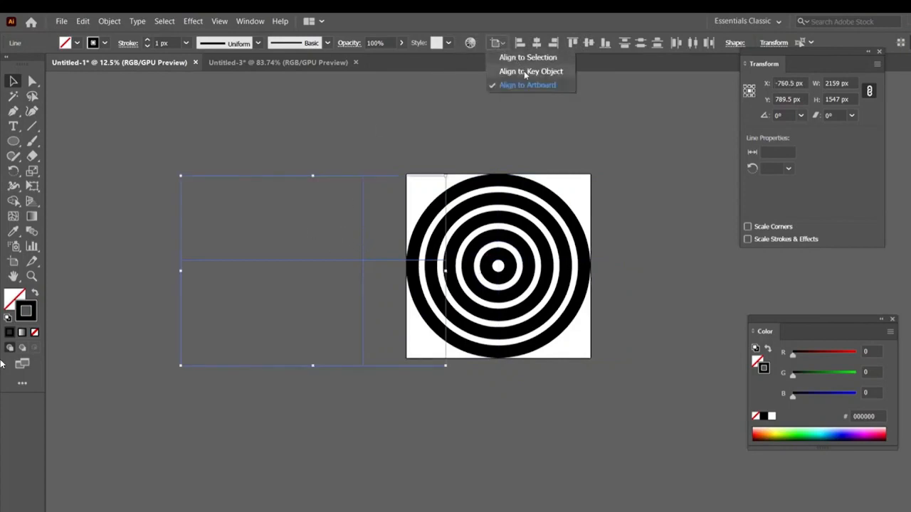
{"action": "left_click", "coordinate": [526, 72]}
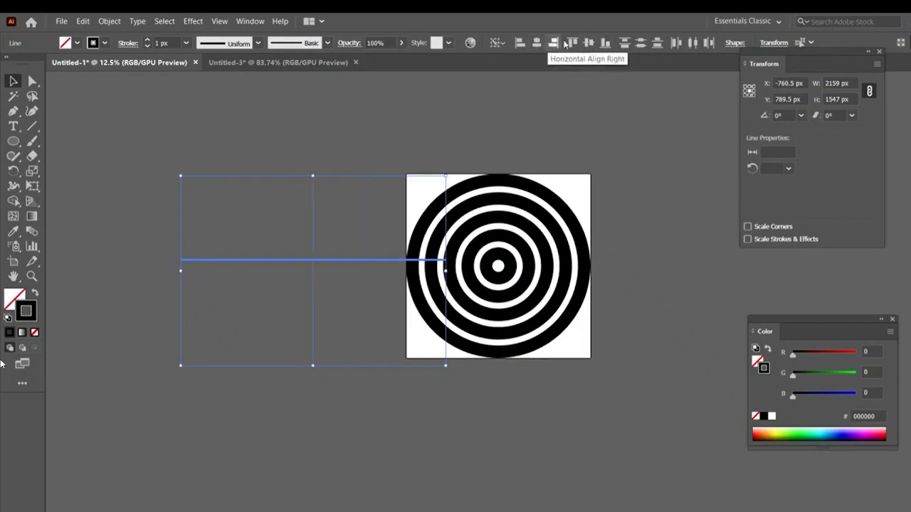
{"action": "left_click", "coordinate": [589, 43]}
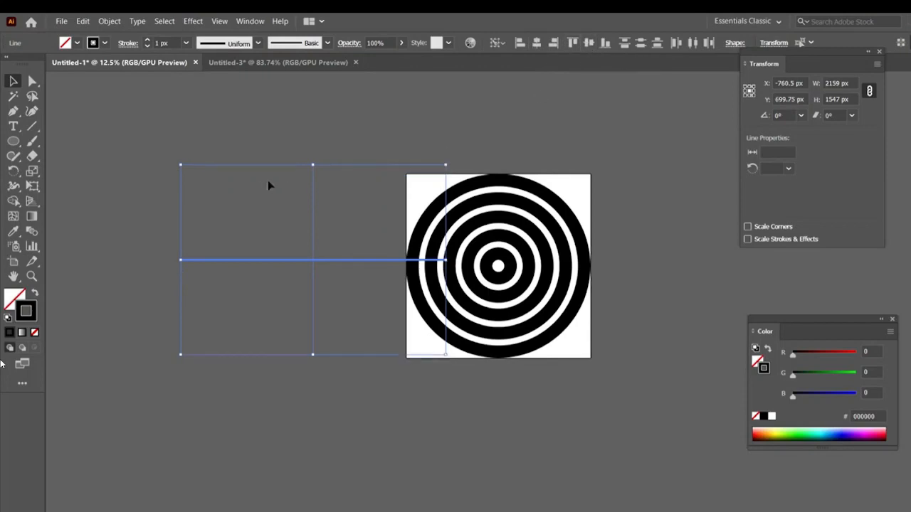
{"action": "right_click", "coordinate": [311, 265]}
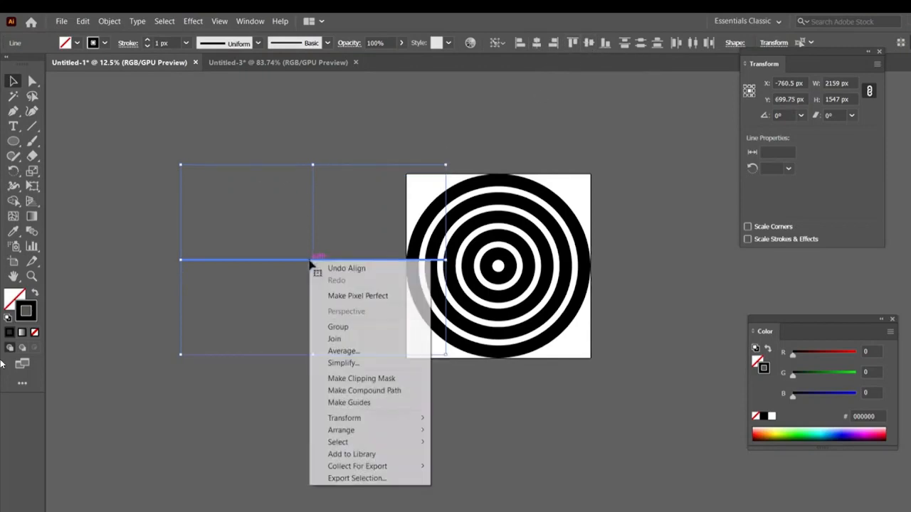
{"action": "left_click", "coordinate": [334, 328]}
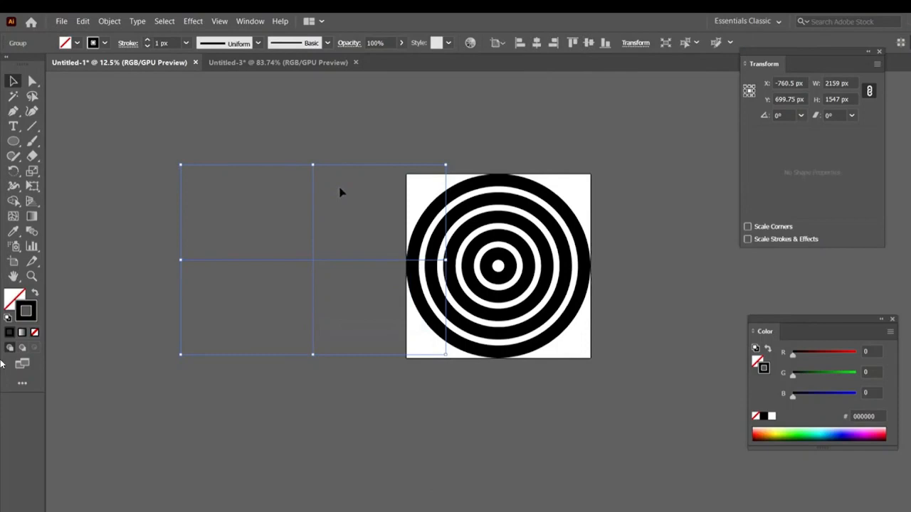
- Center the grouped cross lines horizontally and vertically on the artboard
{"action": "left_click", "coordinate": [497, 42]}
{"action": "left_click", "coordinate": [534, 58]}
{"action": "left_click", "coordinate": [536, 42]}
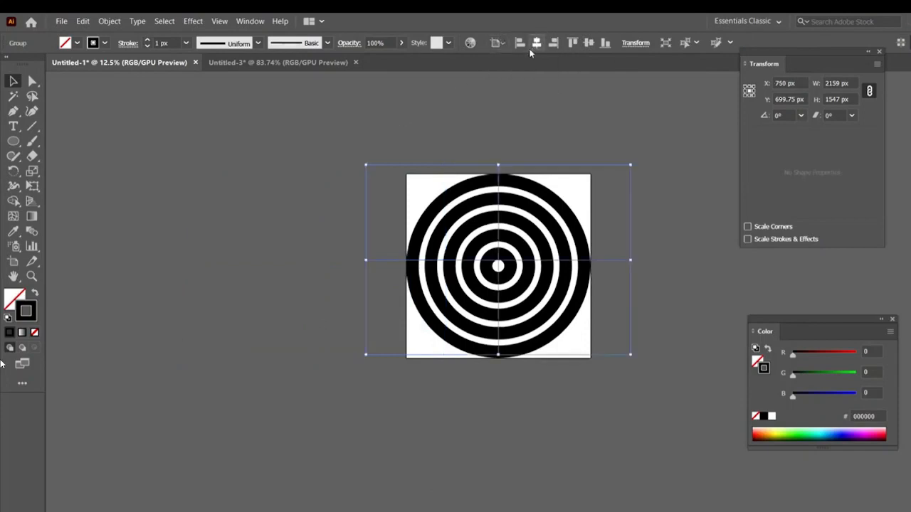
{"action": "left_click", "coordinate": [589, 43]}
- Close the floating Color and Transform panels to clear the workspace around the artboard
{"action": "key", "text": "ctrl+="}
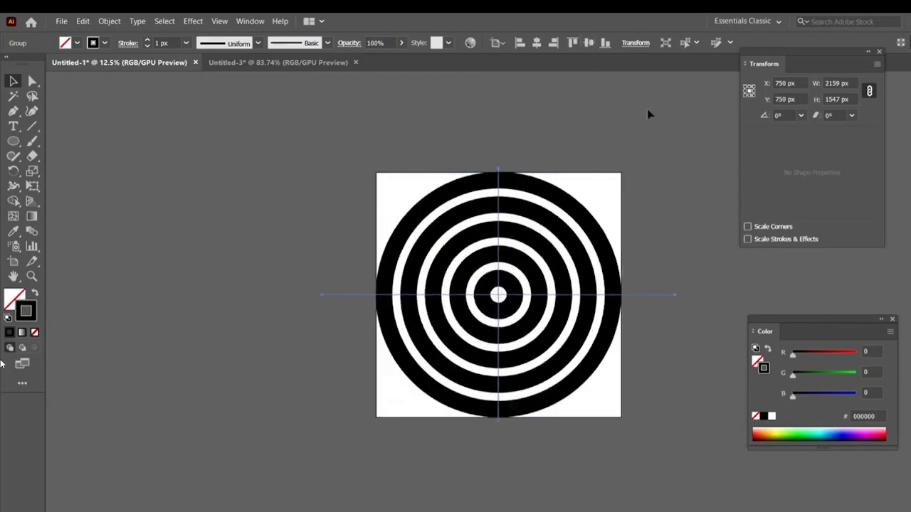
{"action": "key", "text": "ctrl+="}
{"action": "key", "text": "ctrl+="}
{"action": "key", "text": "ctrl+="}
{"action": "left_click", "coordinate": [892, 319]}
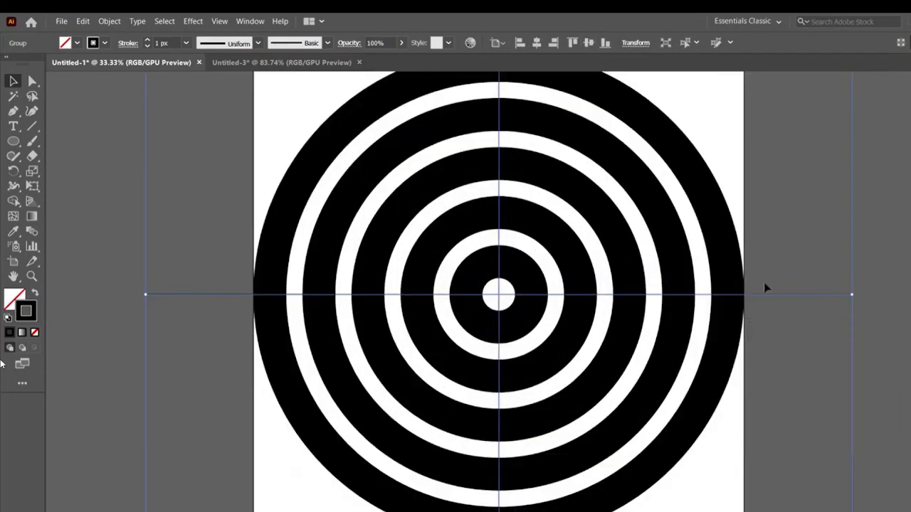
{"action": "scroll", "coordinate": [685, 298], "scroll_direction": "up", "scroll_amount": 2}
{"action": "key", "text": "ctrl+minus"}
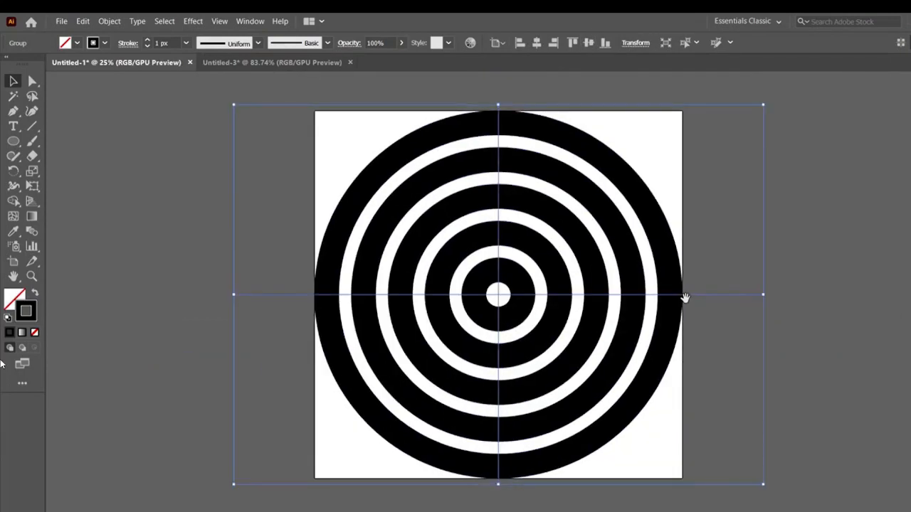
- Try drawing a rectangle from the artboard's upper-left corner to the rings' center, and undo it
{"action": "left_click_drag", "start_coordinate": [9, 145], "coordinate": [64, 139]}
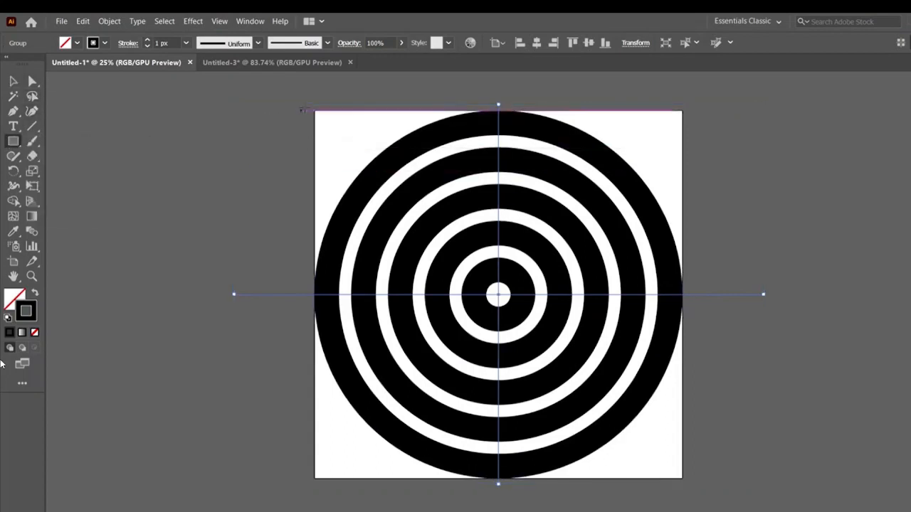
{"action": "mouse_move", "coordinate": [314, 111]}
{"action": "left_mouse_down"}
{"action": "mouse_move", "coordinate": [488, 253]}
{"action": "mouse_move", "coordinate": [498, 293]}
{"action": "left_mouse_up"}
{"action": "key", "text": "ctrl+z"}
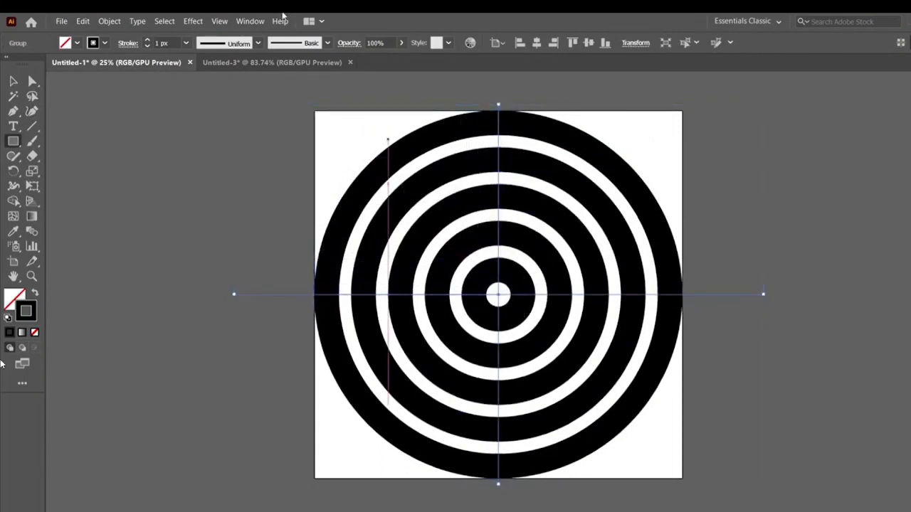
{"action": "left_click", "coordinate": [192, 22]}
{"action": "mouse_move", "coordinate": [221, 26]}
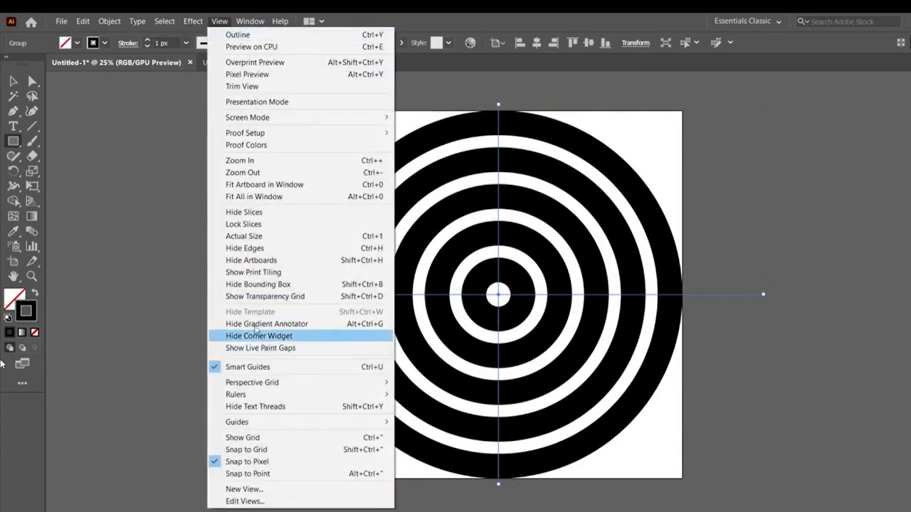
{"action": "left_click", "coordinate": [582, 16]}
- Draw an unfilled rectangle with a 1 px black stroke from the artboard's upper-left corner to near the rings' center
{"action": "key", "text": "ctrl+equal"}
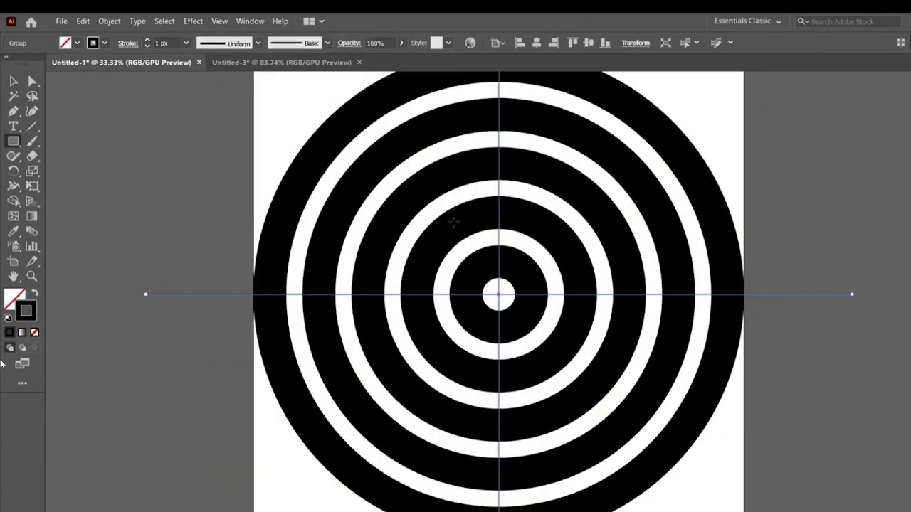
{"action": "scroll", "coordinate": [456, 285], "scroll_direction": "up", "scroll_amount": 1}
{"action": "mouse_move", "coordinate": [367, 246]}
{"action": "left_mouse_down"}
{"action": "mouse_move", "coordinate": [346, 221]}
{"action": "mouse_move", "coordinate": [492, 367]}
{"action": "left_mouse_up"}
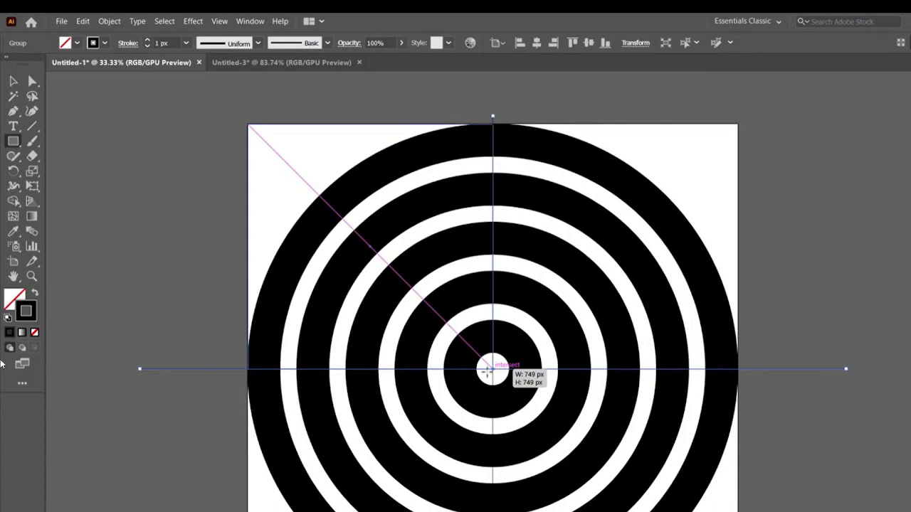
{"action": "left_click_drag", "start_coordinate": [488, 368], "coordinate": [488, 370]}
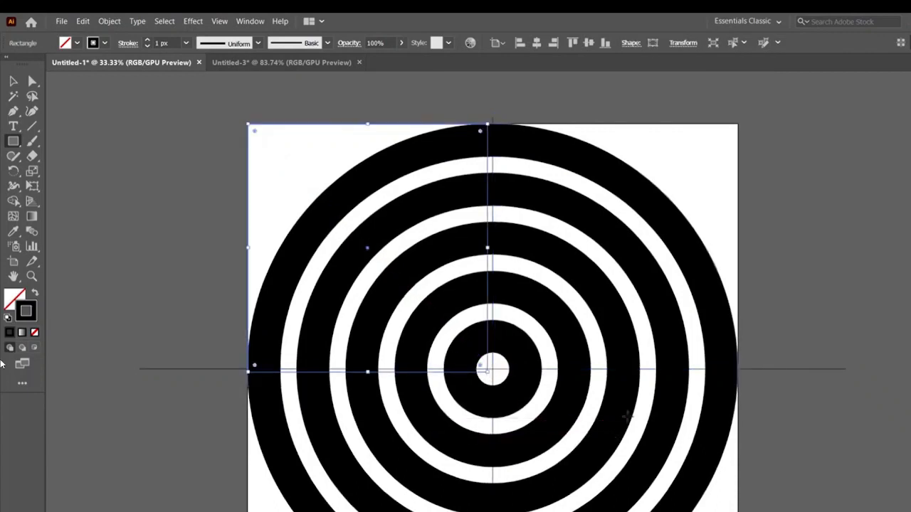
- Replace the misaligned rectangle with one reaching from the artboard's upper-left corner exactly to the intersection of the cross lines
{"action": "key", "text": "ctrl+equal"}
{"action": "scroll", "coordinate": [576, 418], "scroll_direction": "right", "scroll_amount": 3}
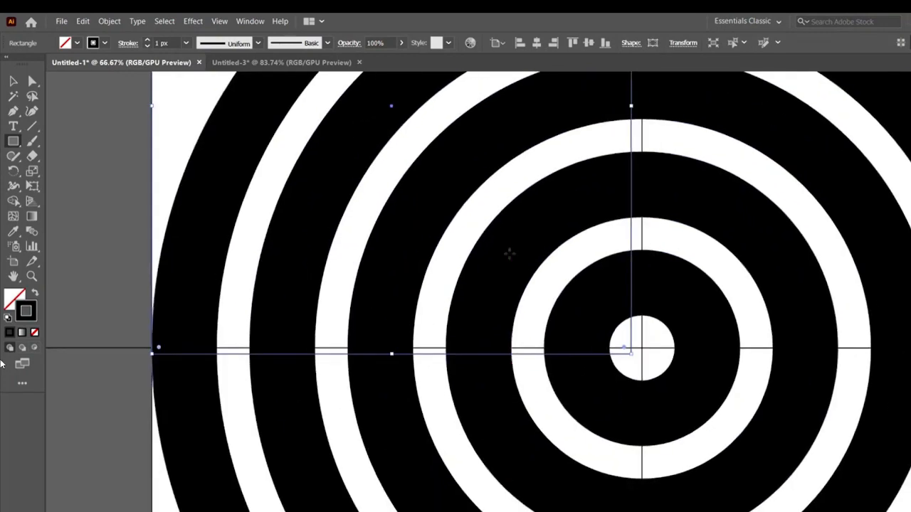
{"action": "left_click", "coordinate": [667, 353], "text": "ctrl"}
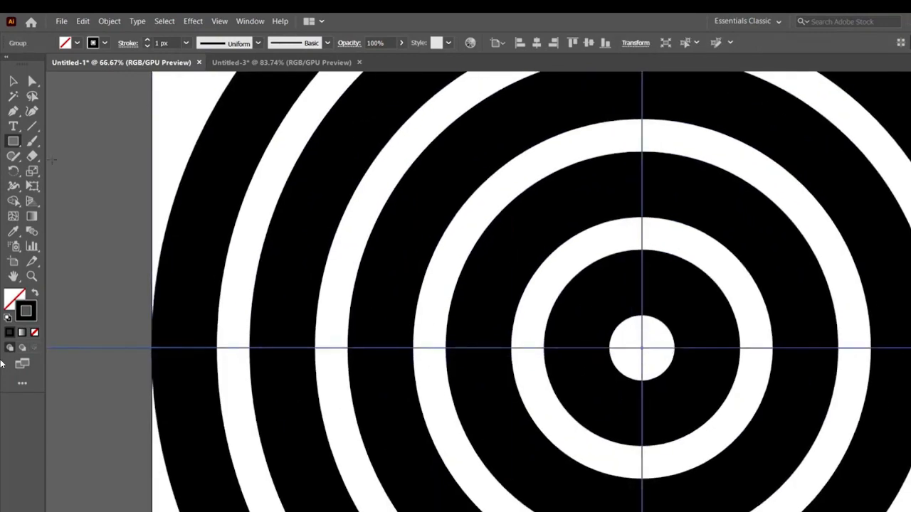
{"action": "key", "text": "ctrl+minus"}
{"action": "key", "text": "ctrl+minus"}
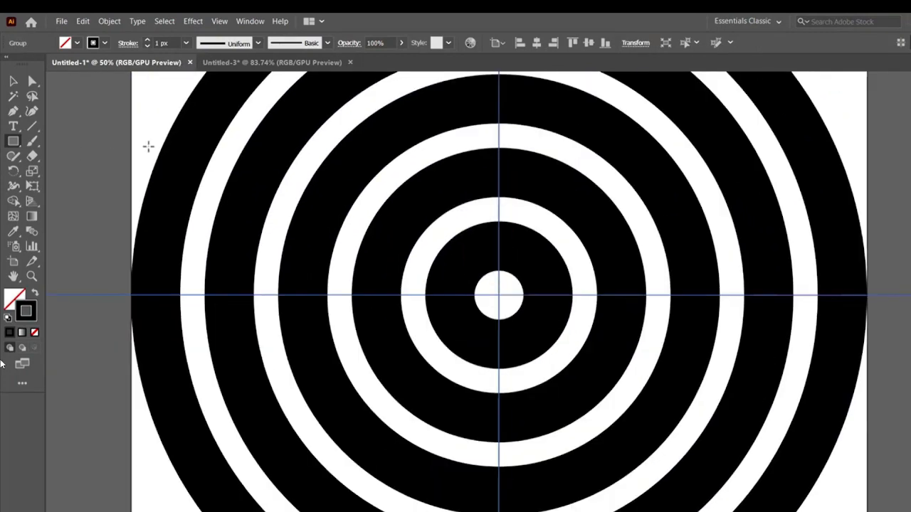
- Give the new rectangle over the upper-left quadrant a solid black fill (000000) and no stroke
{"action": "key", "text": "x"}
{"action": "key", "text": "slash"}
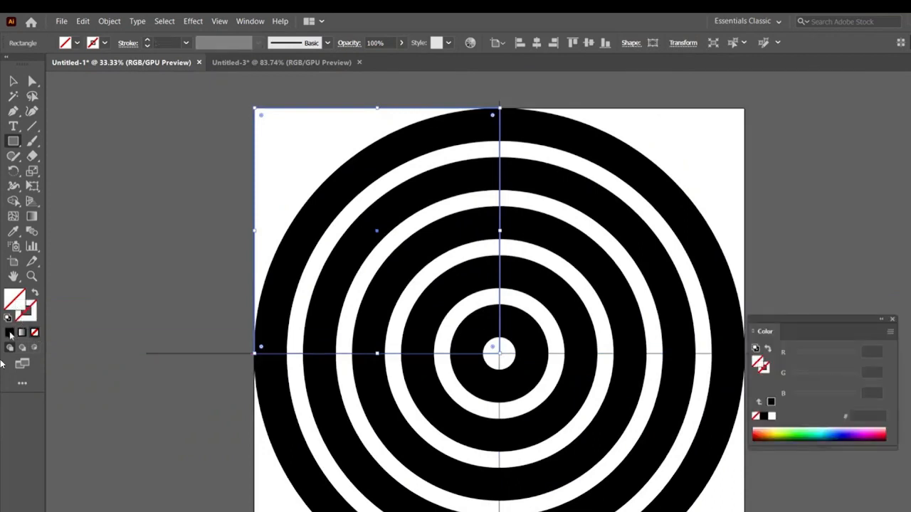
{"action": "left_click", "coordinate": [9, 333]}
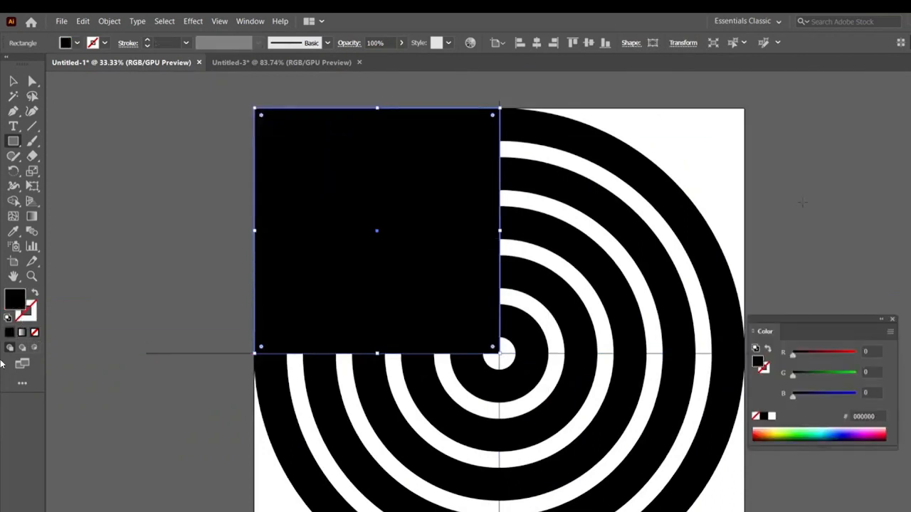
{"action": "key", "text": "v"}
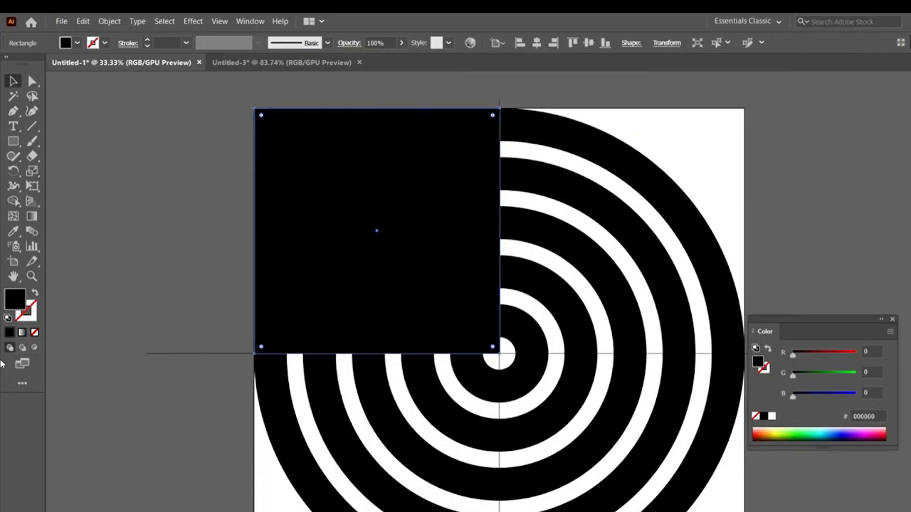
- Show the Pathfinder options and try to intersect all the artwork, including the cross lines
{"action": "key", "text": "ctrl+minus"}
{"action": "key", "text": "ctrl+minus"}
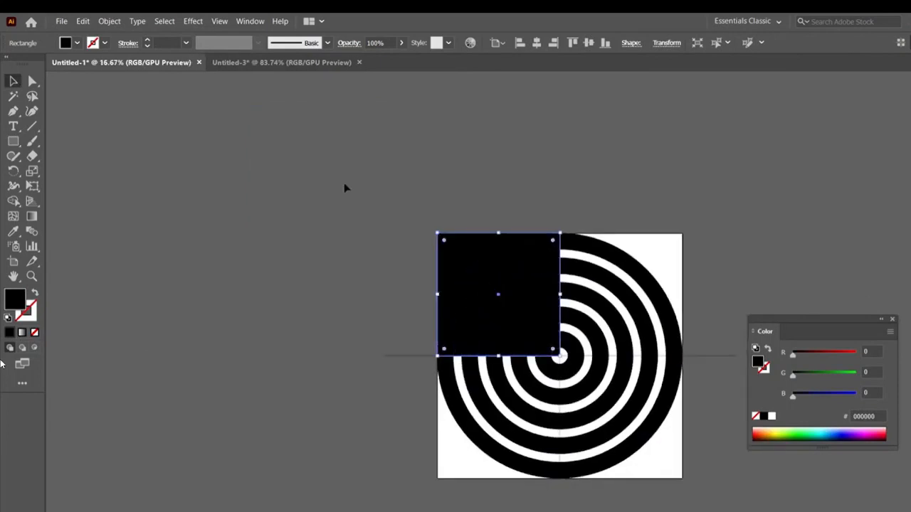
{"action": "scroll", "coordinate": [559, 350], "scroll_direction": "down", "scroll_amount": 1}
{"action": "key", "text": "ctrl+a"}
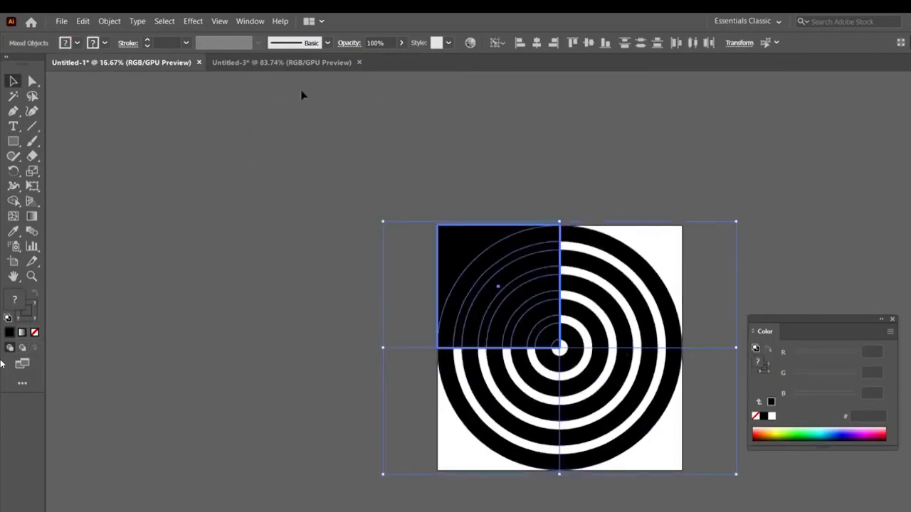
{"action": "left_click", "coordinate": [250, 22]}
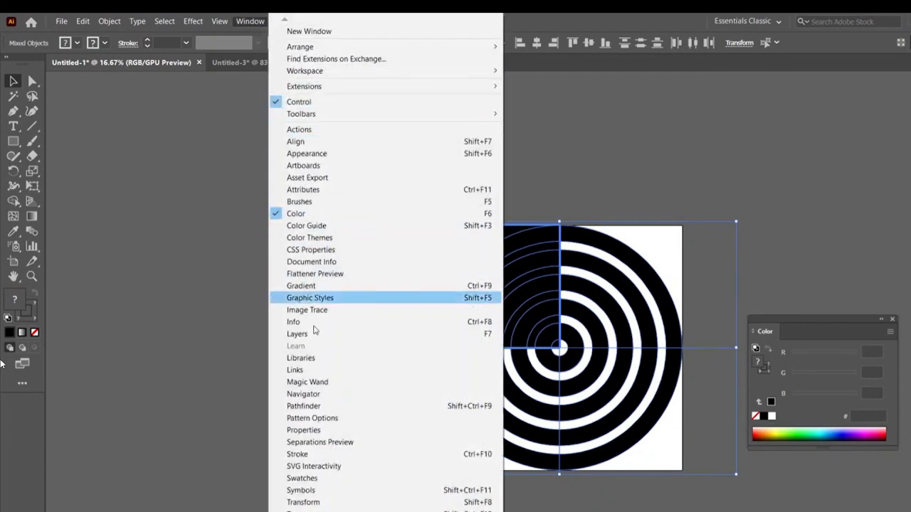
{"action": "left_click", "coordinate": [299, 405]}
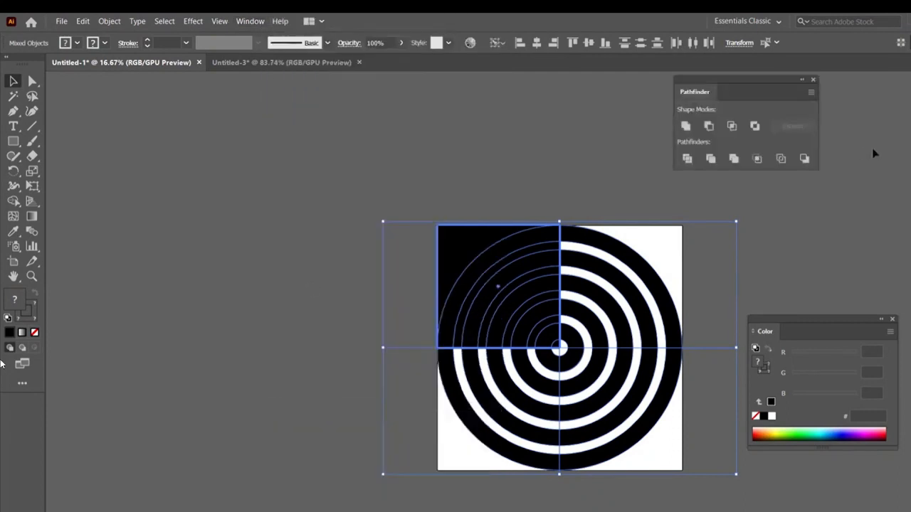
{"action": "left_click", "coordinate": [733, 125]}
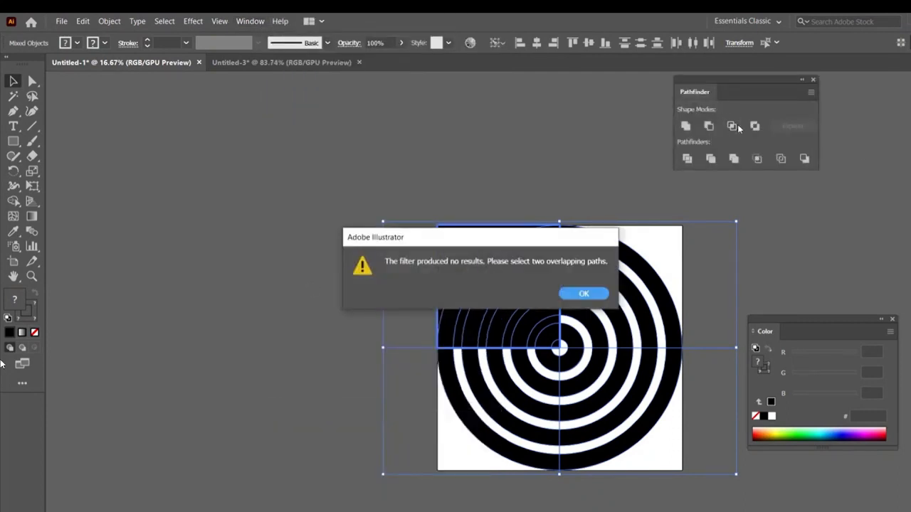
{"action": "key", "text": "Return"}
- Delete the grouped cross lines and intersect the black square with the rings, keeping only their upper-left quarter
{"action": "left_click", "coordinate": [723, 352]}
{"action": "left_click", "coordinate": [732, 349]}
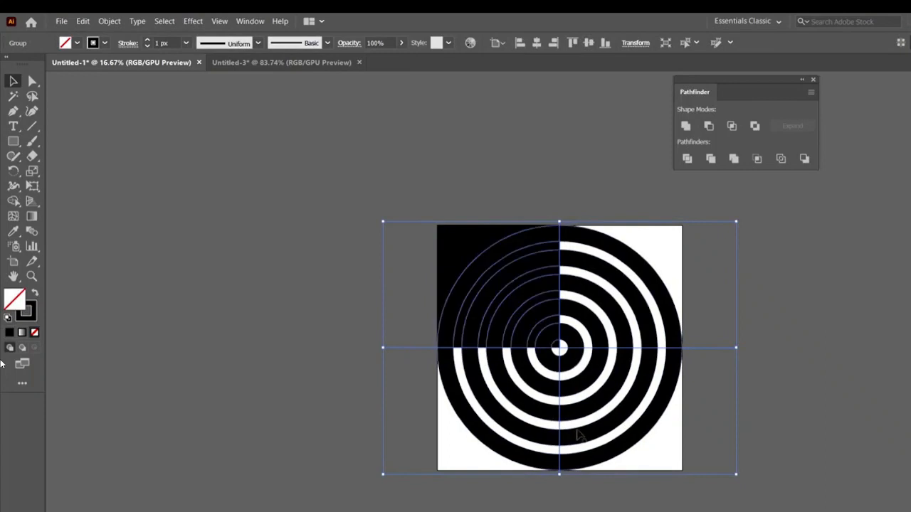
{"action": "key", "text": "ctrl+shift+a"}
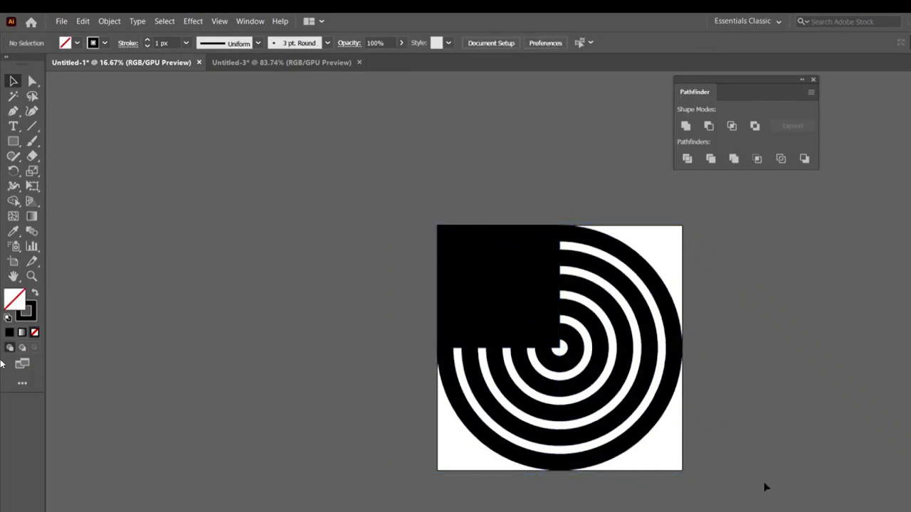
{"action": "key", "text": "ctrl+a"}
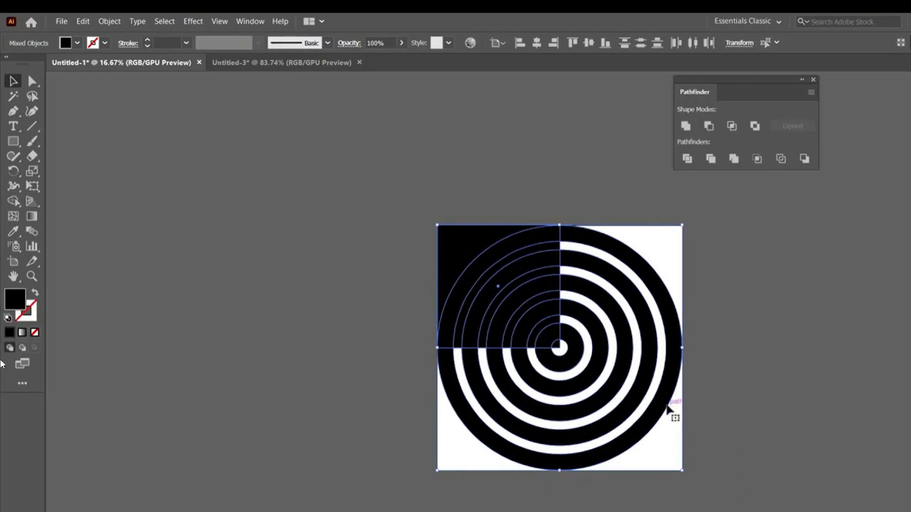
{"action": "left_click", "coordinate": [733, 127]}
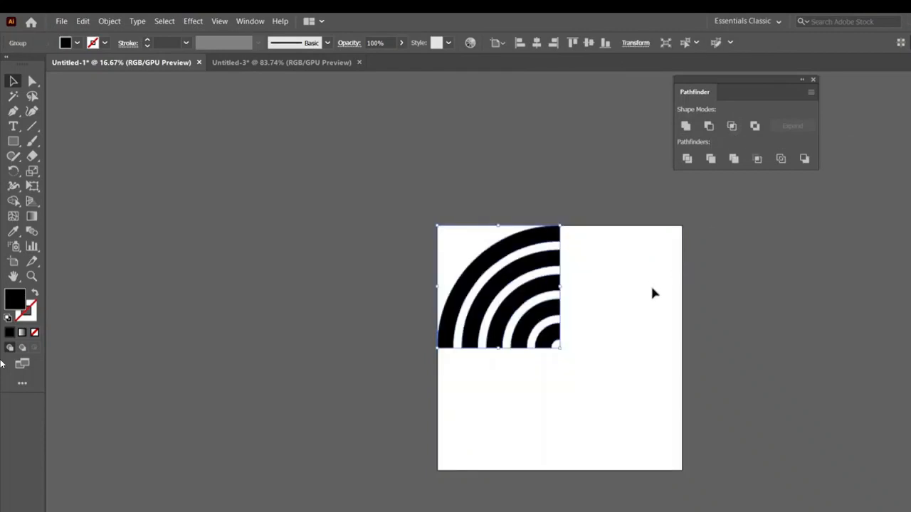
- Create a reflected copy of the quarter rings across the vertical axis
{"action": "key", "text": "ctrl+="}
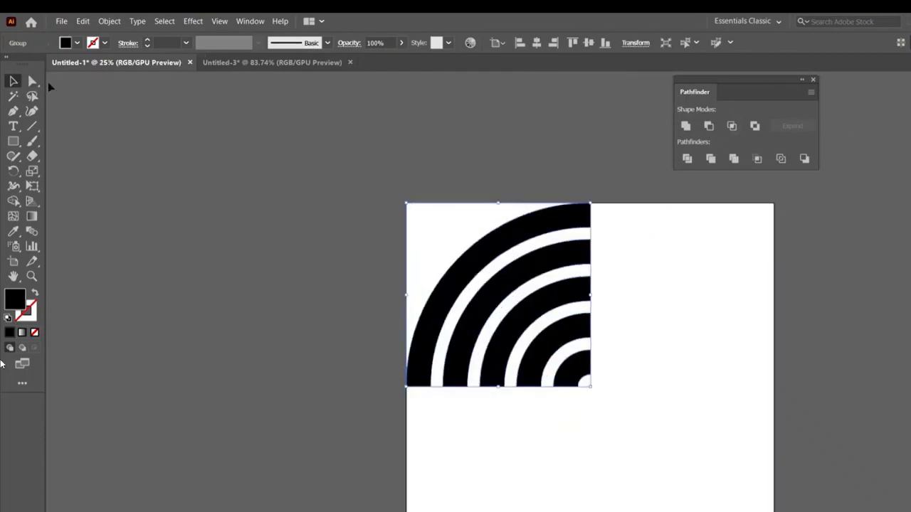
{"action": "left_click", "coordinate": [109, 20]}
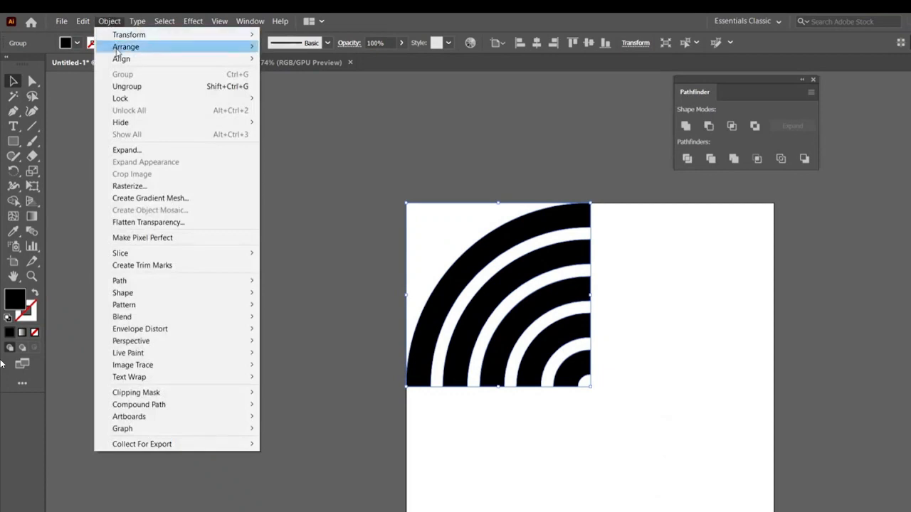
{"action": "mouse_move", "coordinate": [116, 33]}
{"action": "left_click", "coordinate": [319, 76]}
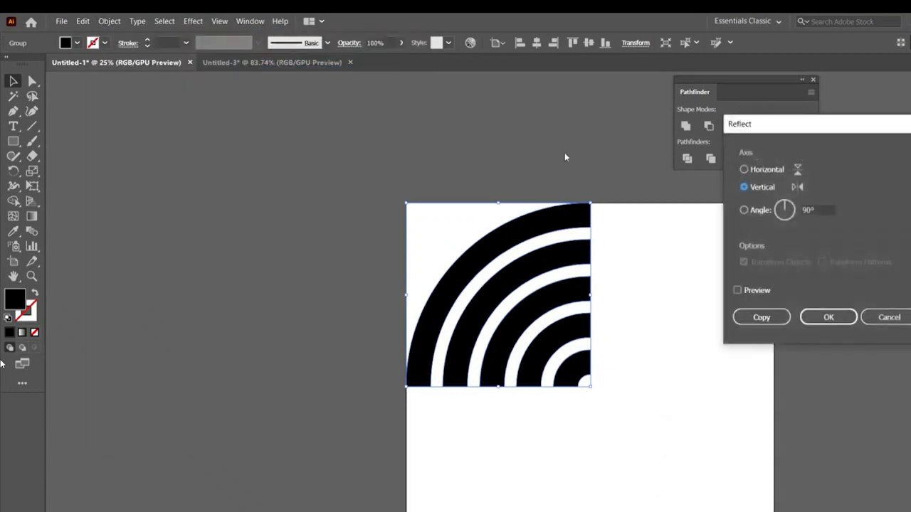
{"action": "left_click", "coordinate": [738, 290]}
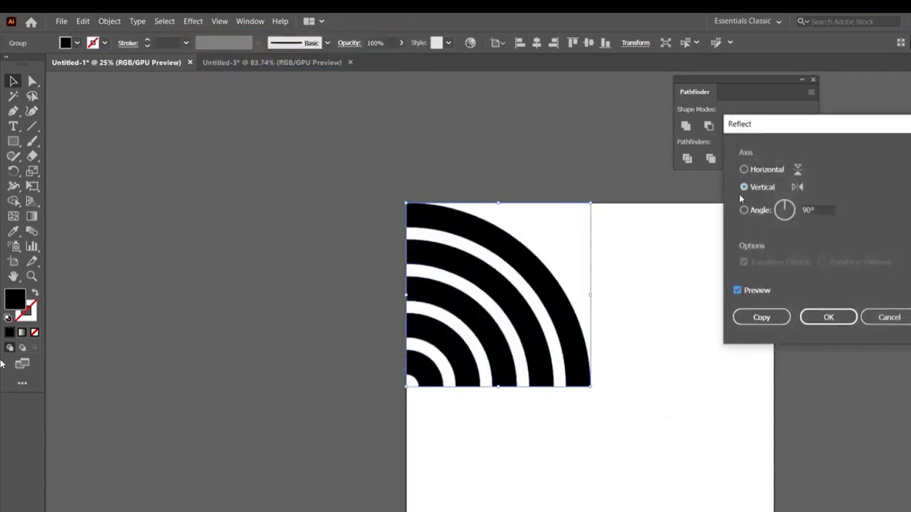
{"action": "left_click", "coordinate": [740, 318]}
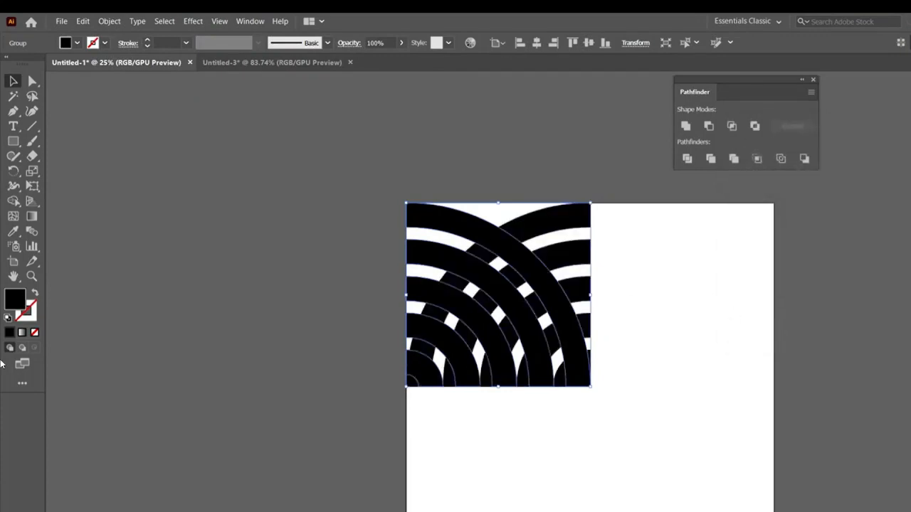
- Nudge the mirrored quarter horizontally to the right until its straight edge meets the original quarter at the artboard's center
{"action": "key", "text": "shift+Right"}
{"action": "key", "text": "shift+Right"}
{"action": "key", "text": "shift+Right"}
{"action": "key", "text": "shift+Right"}
{"action": "key", "text": "shift+Right"}
{"action": "key", "text": "shift+Right"}
{"action": "key", "text": "shift+Right"}
{"action": "key", "text": "shift+Right"}
{"action": "key", "text": "shift+Right"}
{"action": "key", "text": "shift+Right"}
{"action": "key", "text": "shift+Right"}
{"action": "key", "text": "shift+Right"}
{"action": "key", "text": "shift+Right"}
{"action": "key", "text": "shift+Right"}
{"action": "key", "text": "shift+Right"}
{"action": "key", "text": "shift+Right"}
{"action": "key", "text": "shift+Right"}
{"action": "key", "text": "shift+Right"}
{"action": "key", "text": "shift+Right"}
{"action": "key", "text": "shift+Right"}
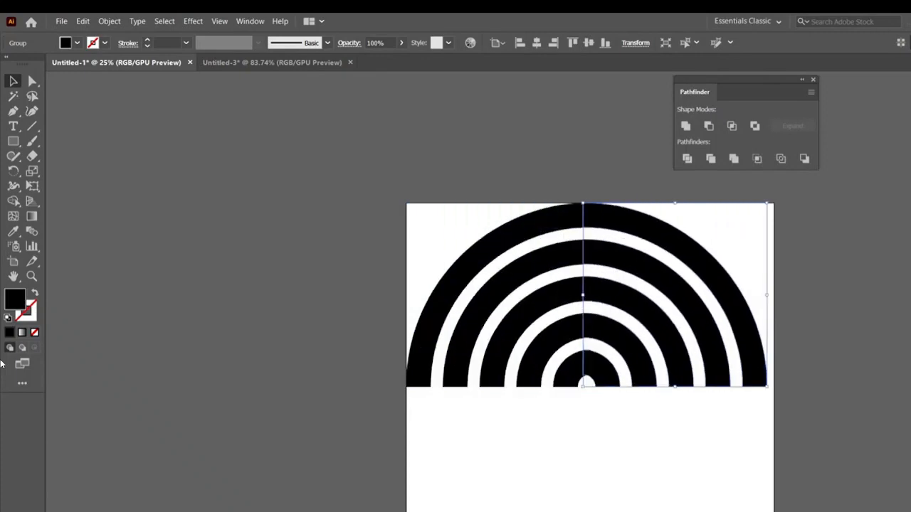
{"action": "key", "text": "shift+Right"}
{"action": "key", "text": "shift+Right"}
{"action": "key", "text": "shift+Right"}
{"action": "key", "text": "shift+Right"}
{"action": "key", "text": "shift+Right"}
{"action": "key", "text": "shift+Right"}
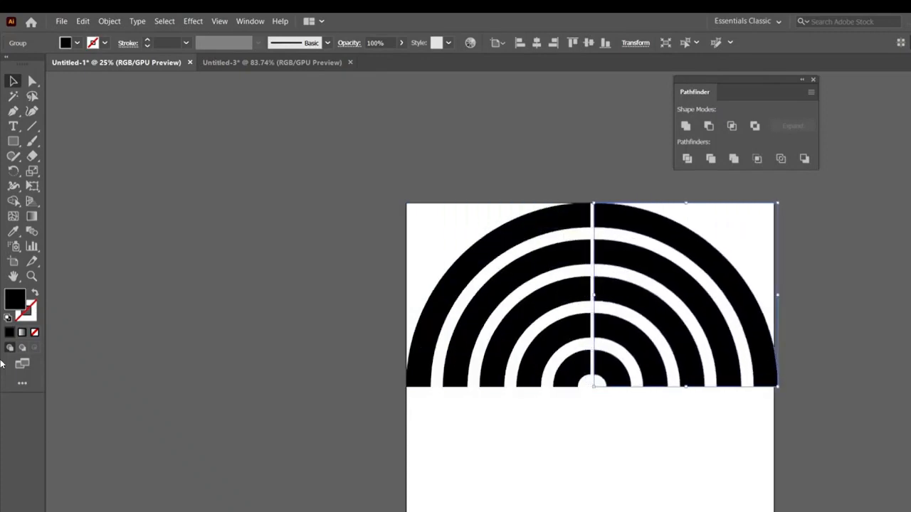
{"action": "key", "text": "shift+Left"}
{"action": "key", "text": "shift+Left"}
{"action": "key", "text": "shift+Left"}
{"action": "key", "text": "shift+Left"}
{"action": "key", "text": "shift+Left"}
{"action": "key", "text": "shift+Left"}
{"action": "key", "text": "shift+Left"}
{"action": "key", "text": "shift+Left"}
{"action": "key", "text": "shift+Left"}
{"action": "key", "text": "shift+Left"}
{"action": "key", "text": "shift+Left"}
{"action": "key", "text": "shift+Left"}
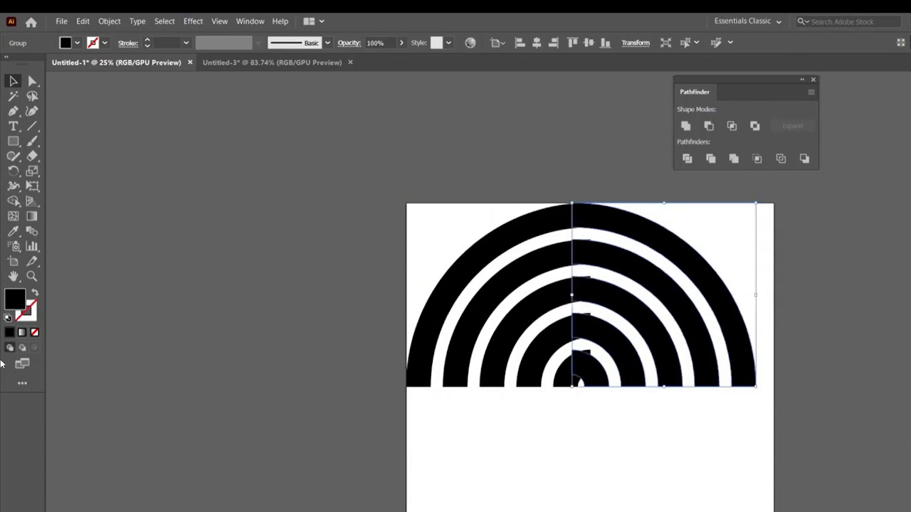
{"action": "key", "text": "shift+Right"}
{"action": "key", "text": "shift+Right"}
{"action": "key", "text": "shift+Right"}
{"action": "key", "text": "shift+Right"}
{"action": "key", "text": "shift+Right"}
{"action": "key", "text": "shift+Right"}
{"action": "key", "text": "shift+Right"}
{"action": "key", "text": "shift+Right"}
{"action": "key", "text": "shift+Right"}
{"action": "key", "text": "shift+Right"}
{"action": "key", "text": "shift+Right"}
{"action": "key", "text": "shift+Right"}
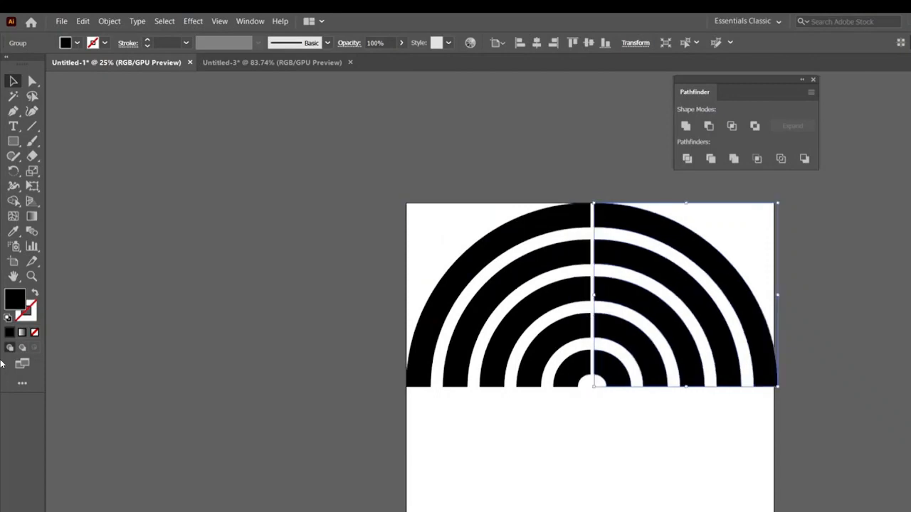
{"action": "key", "text": "shift+Left"}
{"action": "key", "text": "shift+Left"}
- Examine the seam between the original and mirrored quarters up close, and deselect the artwork
{"action": "key", "text": "ctrl+equal"}
{"action": "key", "text": "ctrl+equal"}
{"action": "key", "text": "ctrl+equal"}
{"action": "key", "text": "ctrl+equal"}
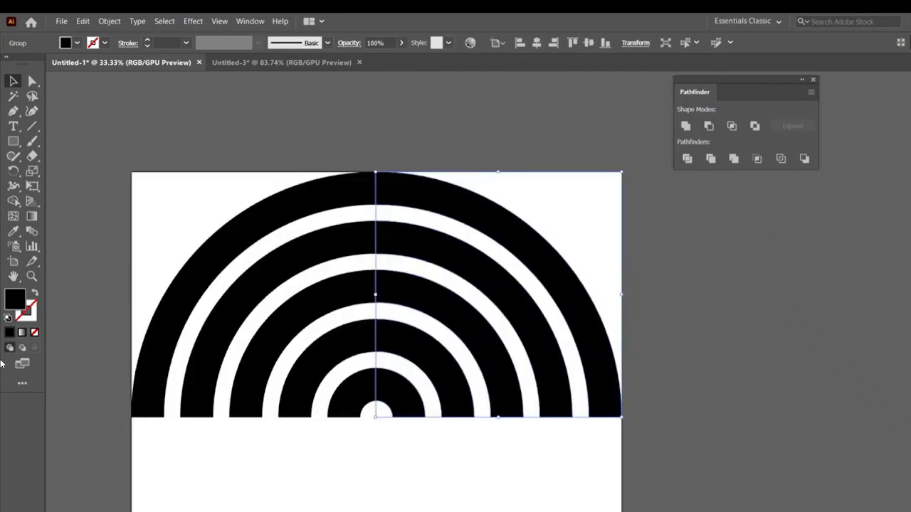
{"action": "scroll", "coordinate": [311, 399], "scroll_direction": "left", "scroll_amount": 3}
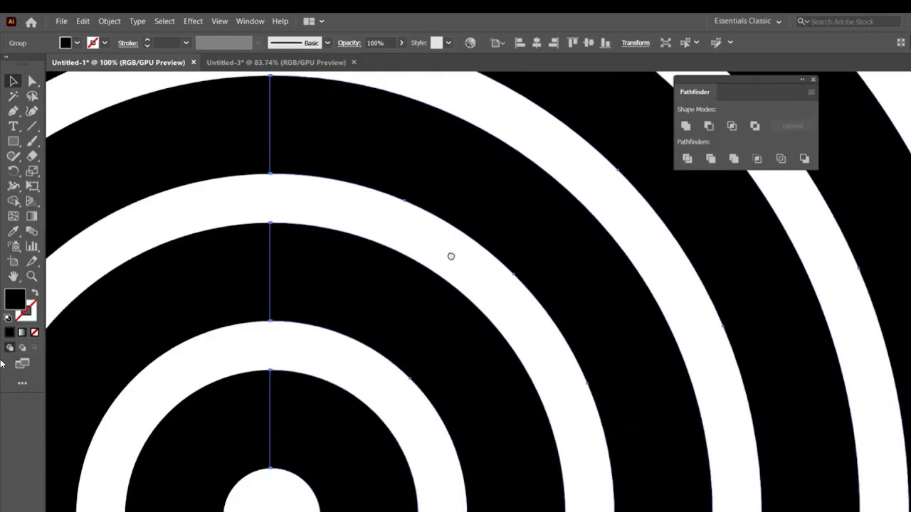
{"action": "left_click", "coordinate": [315, 360]}
{"action": "key", "text": "ctrl+minus"}
{"action": "key", "text": "ctrl+minus"}
{"action": "key", "text": "ctrl+minus"}
{"action": "key", "text": "ctrl+minus"}
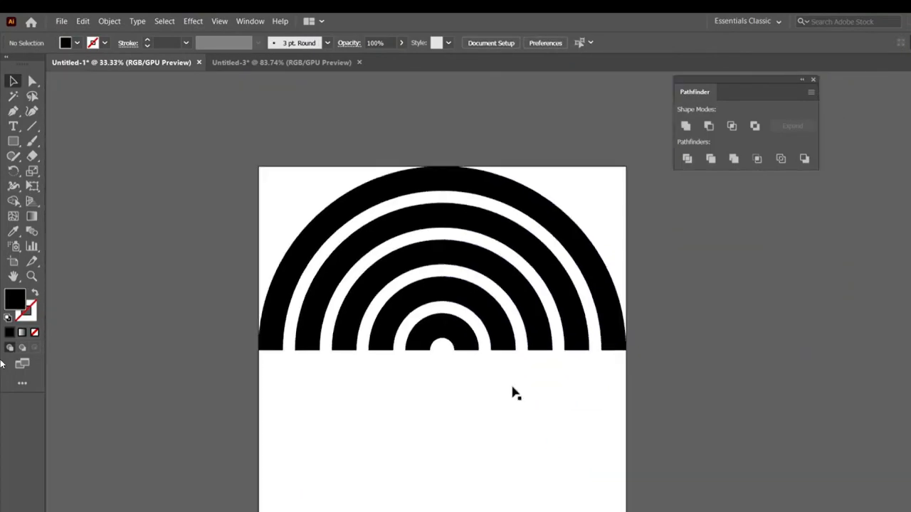
{"action": "key", "text": "ctrl+a"}
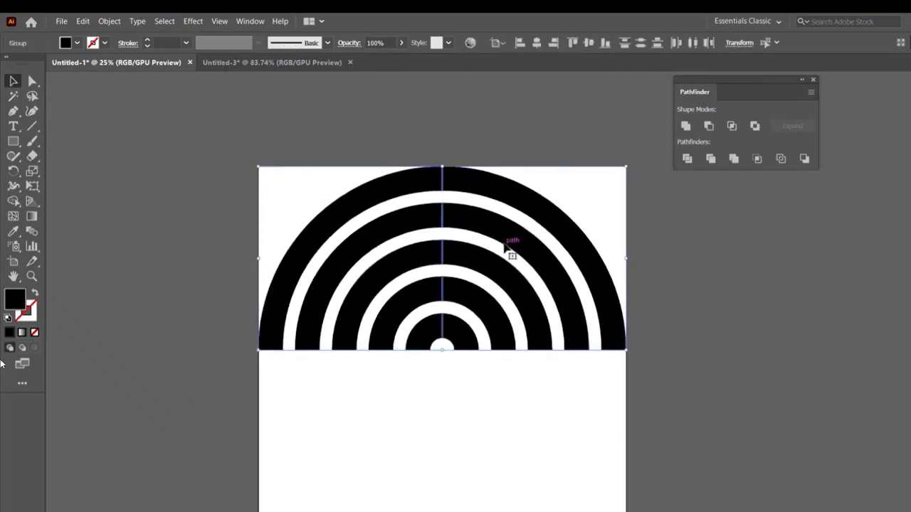
{"action": "key", "text": "shift+m"}
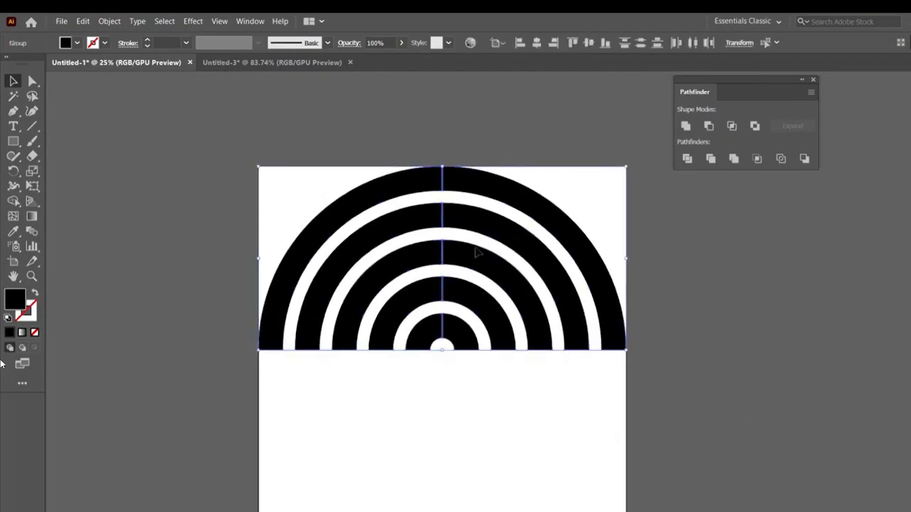
{"action": "left_click_drag", "start_coordinate": [386, 335], "coordinate": [403, 250]}
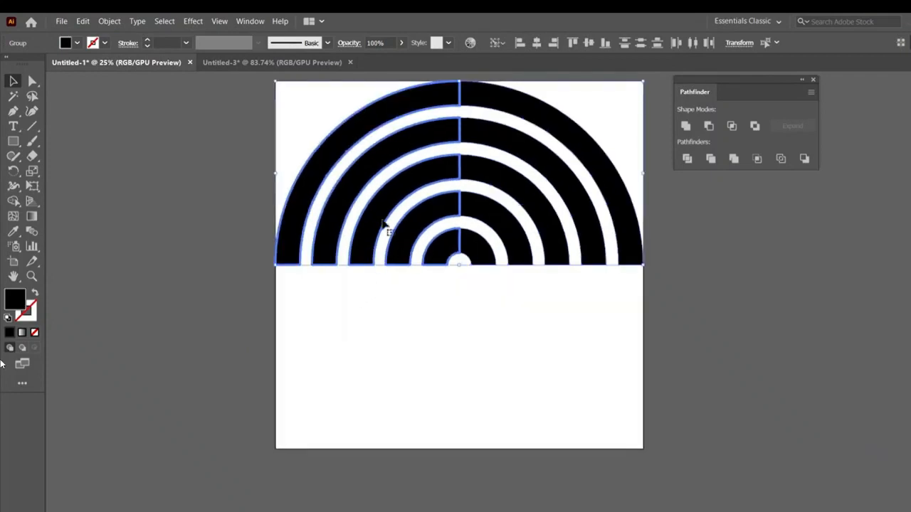
{"action": "left_click", "coordinate": [109, 21]}
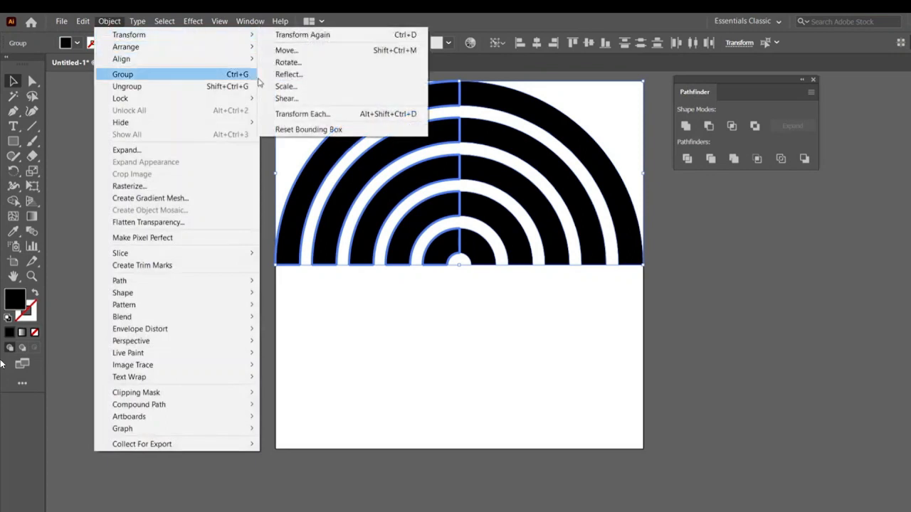
{"action": "mouse_move", "coordinate": [128, 35]}
{"action": "left_click", "coordinate": [304, 74]}
{"action": "key", "text": "Return"}
{"action": "left_click", "coordinate": [675, 277]}
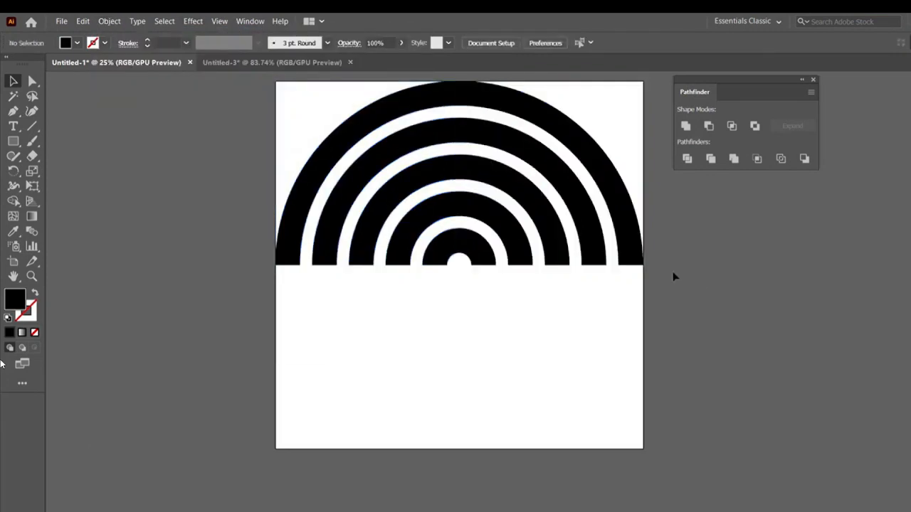
- Create a reflected copy of the upper-left quarter rings across the horizontal axis
{"action": "left_click", "coordinate": [429, 205]}
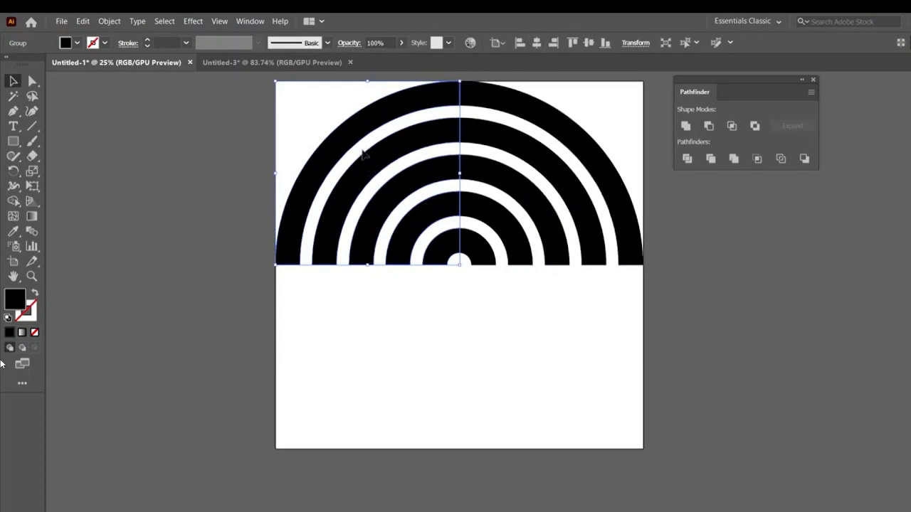
{"action": "left_click", "coordinate": [111, 18]}
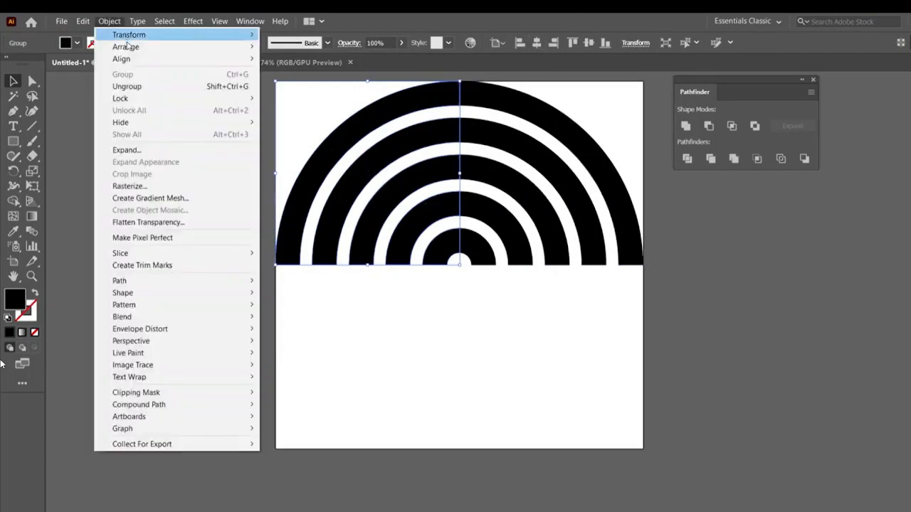
{"action": "mouse_move", "coordinate": [247, 35]}
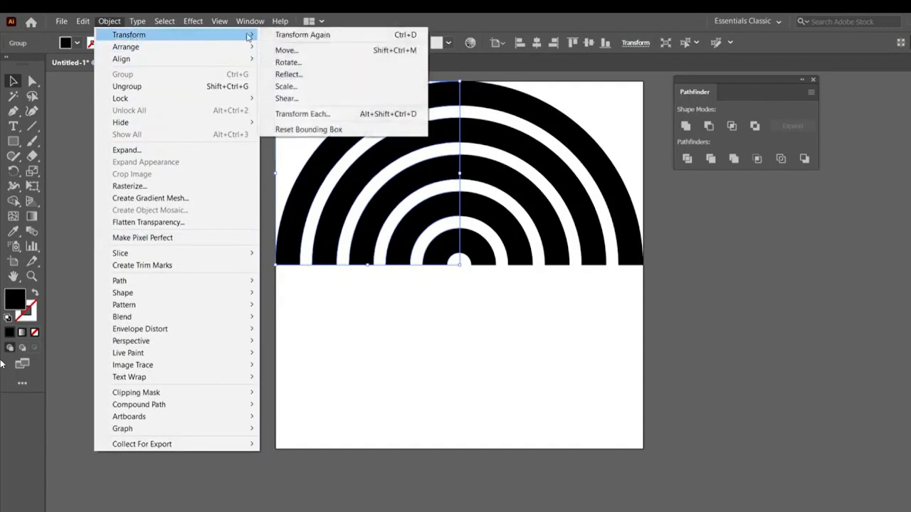
{"action": "left_click", "coordinate": [308, 71]}
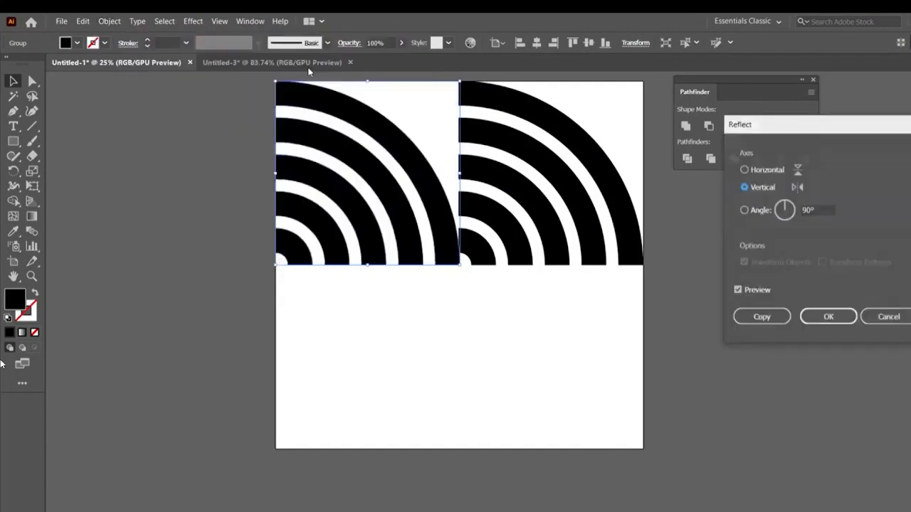
{"action": "left_click", "coordinate": [744, 172]}
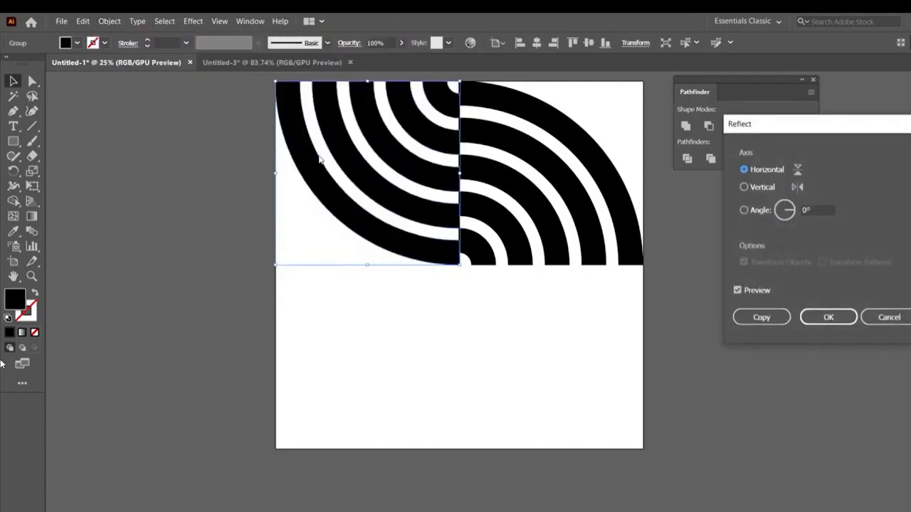
{"action": "left_click", "coordinate": [758, 316]}
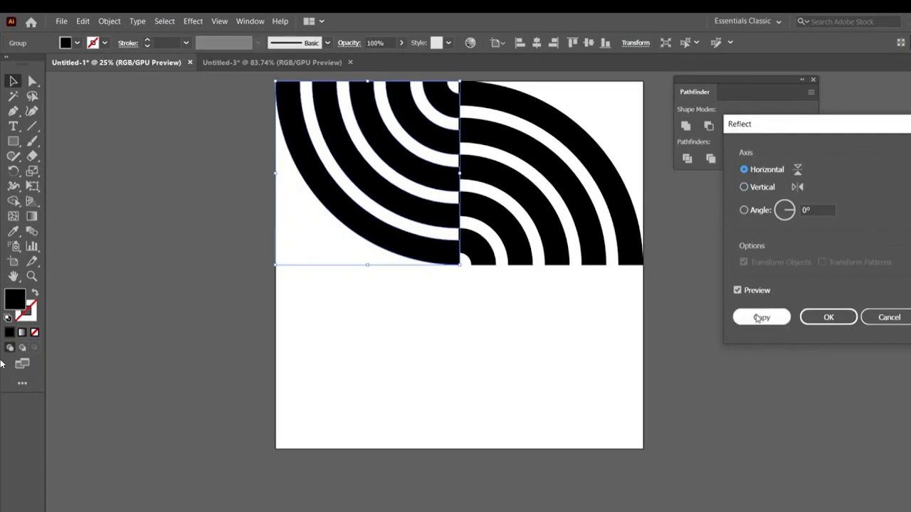
- Place the flipped quarter directly below the original in the artboard's lower-left quadrant, and close the Pathfinder panel
{"action": "left_click_drag", "start_coordinate": [408, 204], "coordinate": [409, 388]}
{"action": "key", "text": "ctrl+plus"}
{"action": "key", "text": "ctrl+1"}
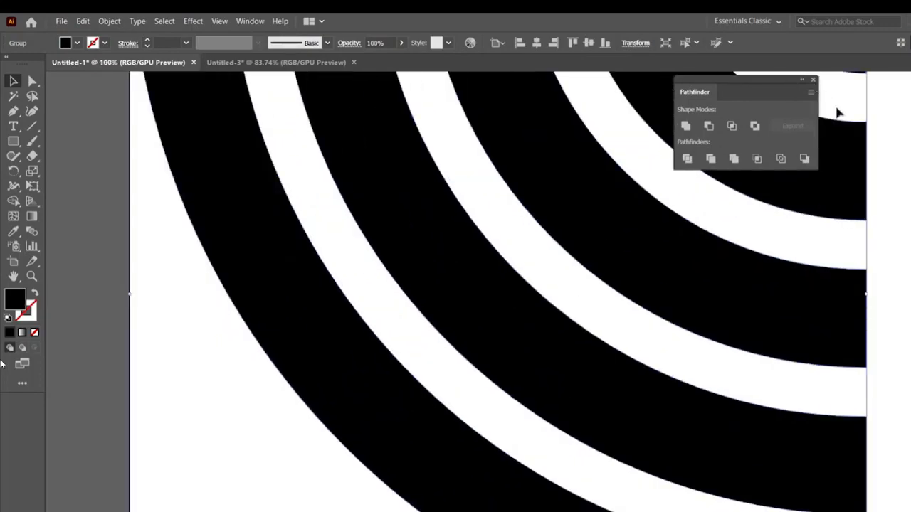
{"action": "left_click", "coordinate": [812, 80]}
{"action": "left_click_drag", "start_coordinate": [847, 110], "coordinate": [709, 351]}
{"action": "left_click", "coordinate": [802, 299]}
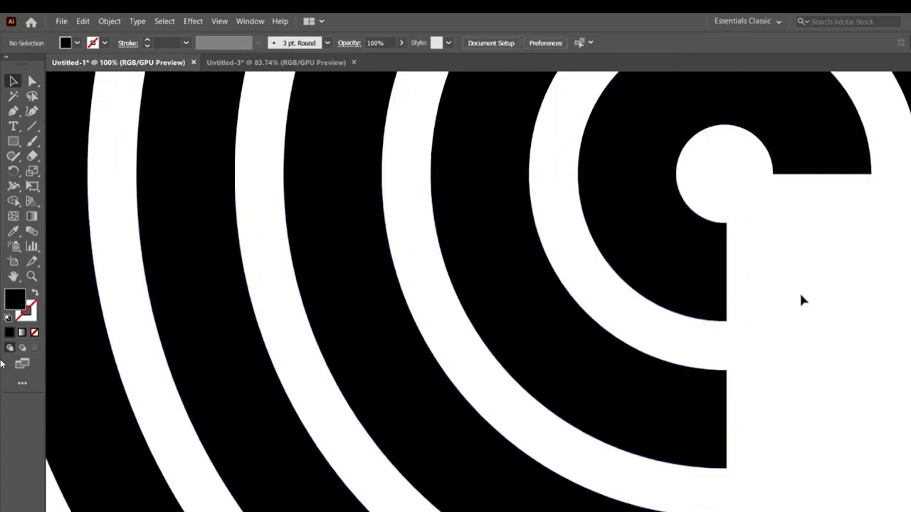
{"action": "key", "text": "ctrl+minus"}
{"action": "key", "text": "ctrl+minus"}
{"action": "key", "text": "ctrl+minus"}
{"action": "key", "text": "ctrl+minus"}
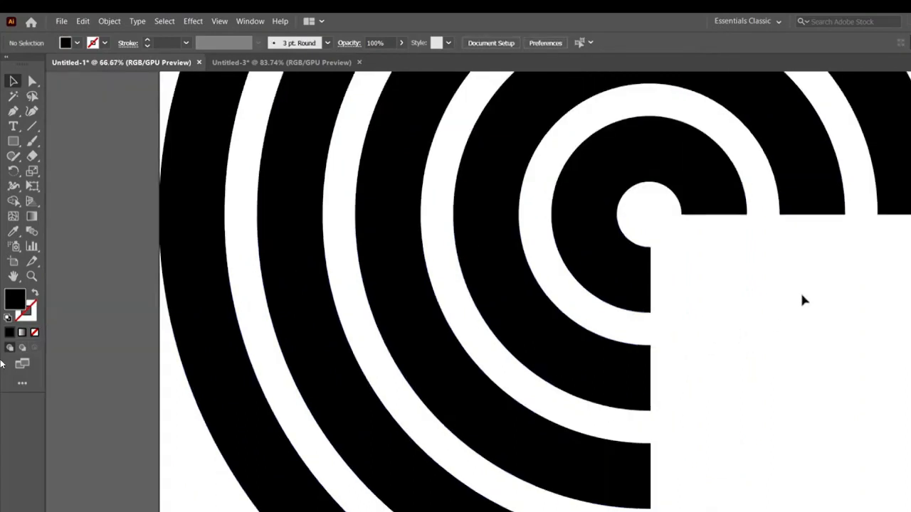
{"action": "left_click_drag", "start_coordinate": [655, 298], "coordinate": [621, 253]}
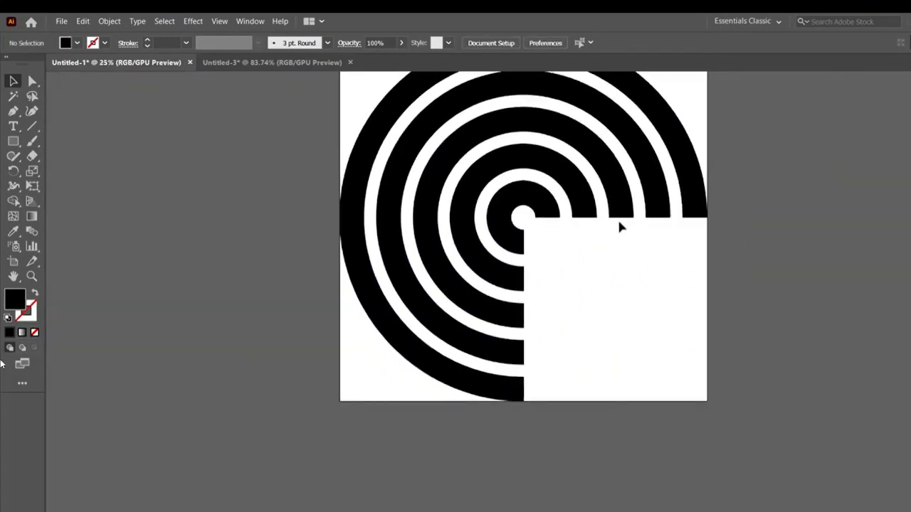
- Duplicate the upper-right quarter downward so its outermost band continues the lower-left quarter's innermost band, with their straight edges touching at the vertical center
{"action": "left_click", "coordinate": [616, 204]}
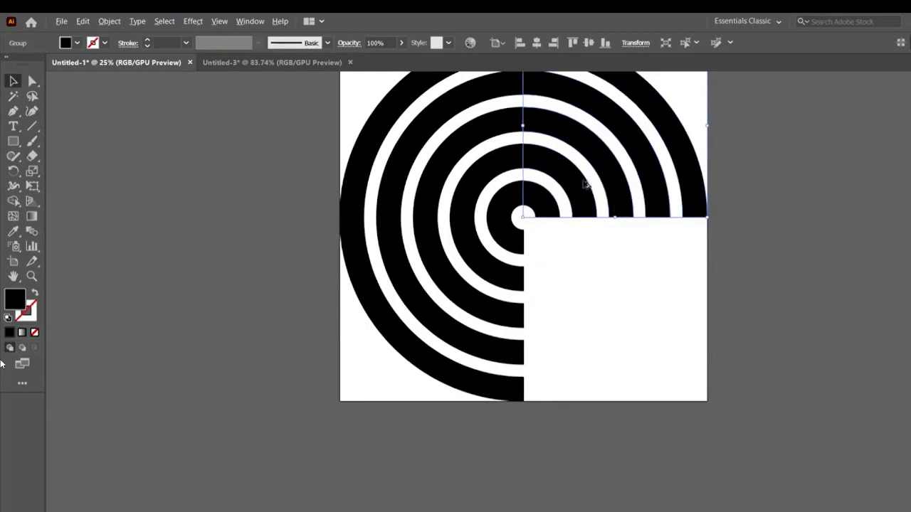
{"action": "left_click_drag", "start_coordinate": [584, 184], "coordinate": [650, 384]}
{"action": "key", "text": "ctrl+plus"}
{"action": "key", "text": "ctrl+plus"}
{"action": "key", "text": "ctrl+plus"}
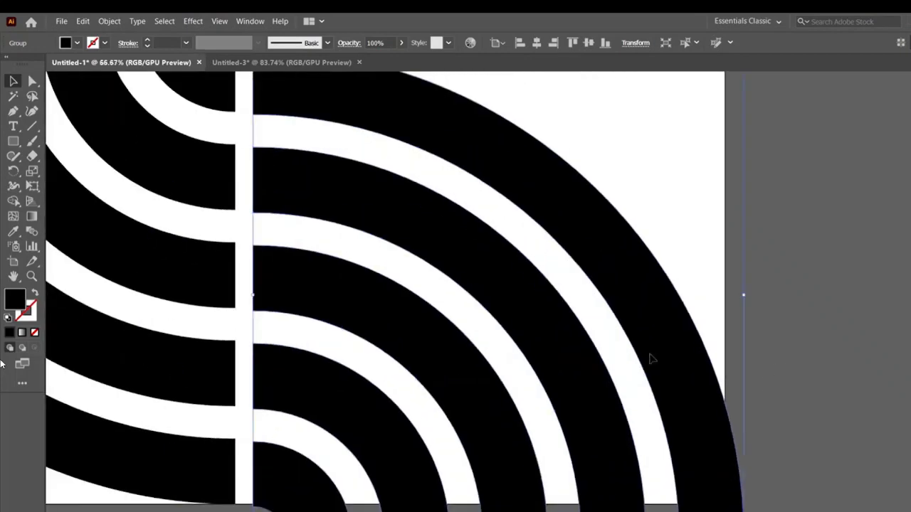
{"action": "left_click_drag", "start_coordinate": [473, 387], "coordinate": [547, 488]}
{"action": "left_click_drag", "start_coordinate": [377, 198], "coordinate": [360, 199]}
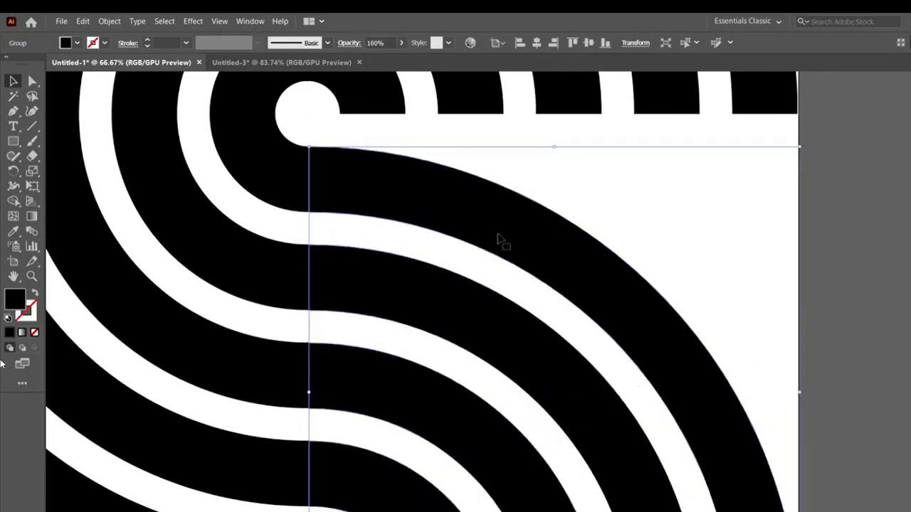
- Examine the vertical seam between the lower-left quarter and the duplicated quarter up close
{"action": "left_click", "coordinate": [717, 261]}
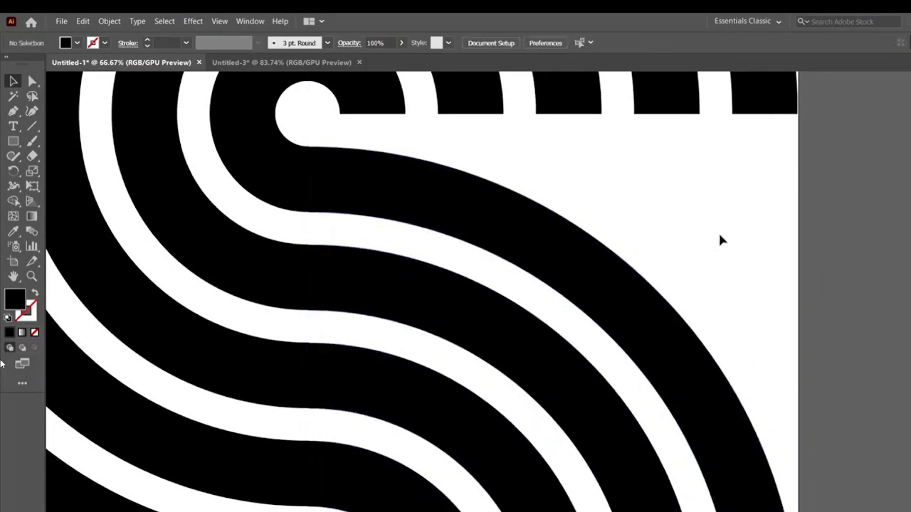
{"action": "key", "text": "ctrl+plus"}
{"action": "key", "text": "ctrl+plus"}
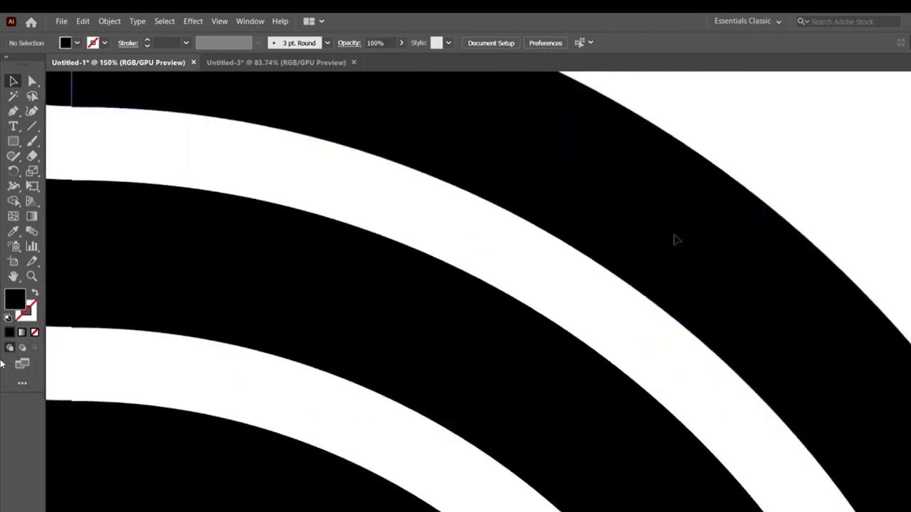
{"action": "left_click_drag", "start_coordinate": [330, 183], "coordinate": [558, 385]}
{"action": "left_click", "coordinate": [618, 235]}
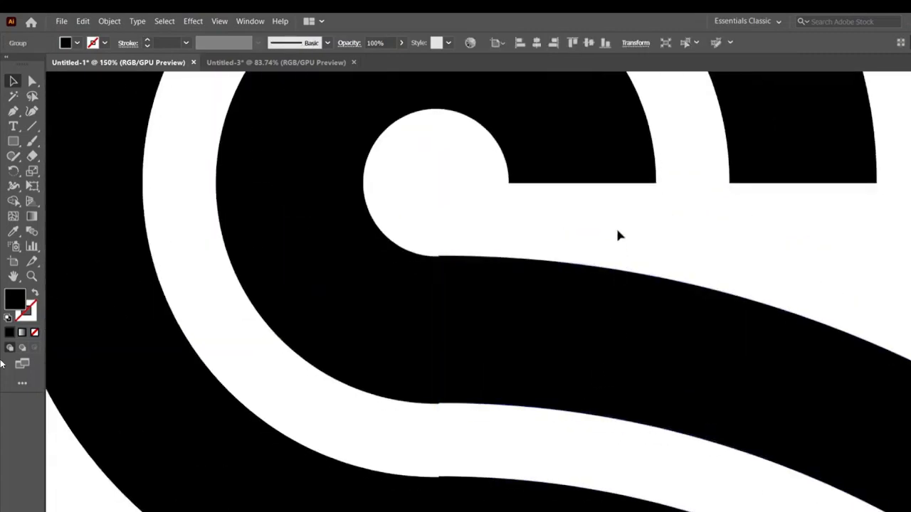
{"action": "left_click", "coordinate": [32, 276]}
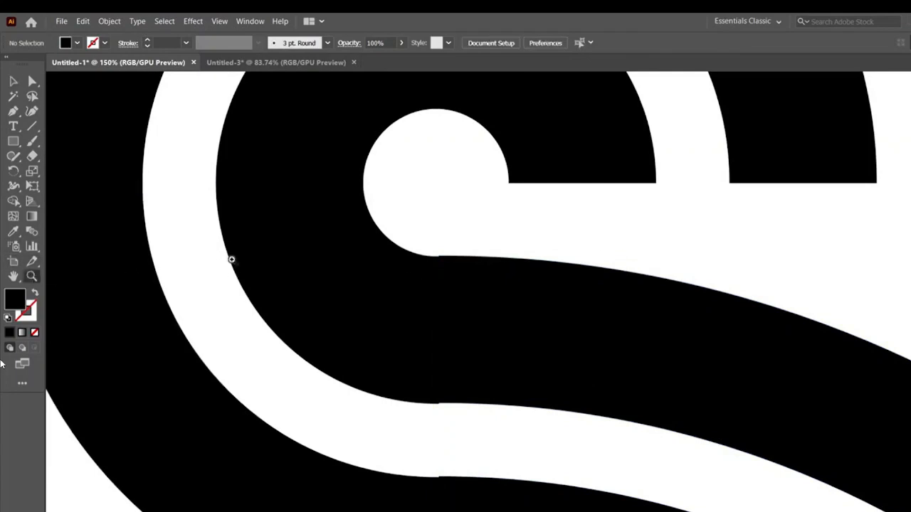
{"action": "left_click_drag", "start_coordinate": [231, 260], "coordinate": [392, 331]}
- Select the duplicated quarter's outermost band on its own and inspect how its end edge meets the adjoining ring
{"action": "left_click", "coordinate": [32, 80]}
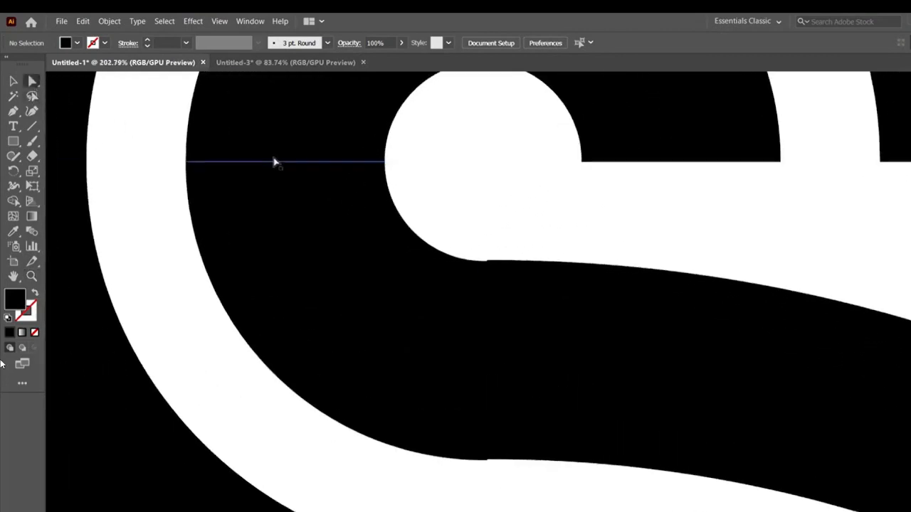
{"action": "left_click", "coordinate": [601, 299]}
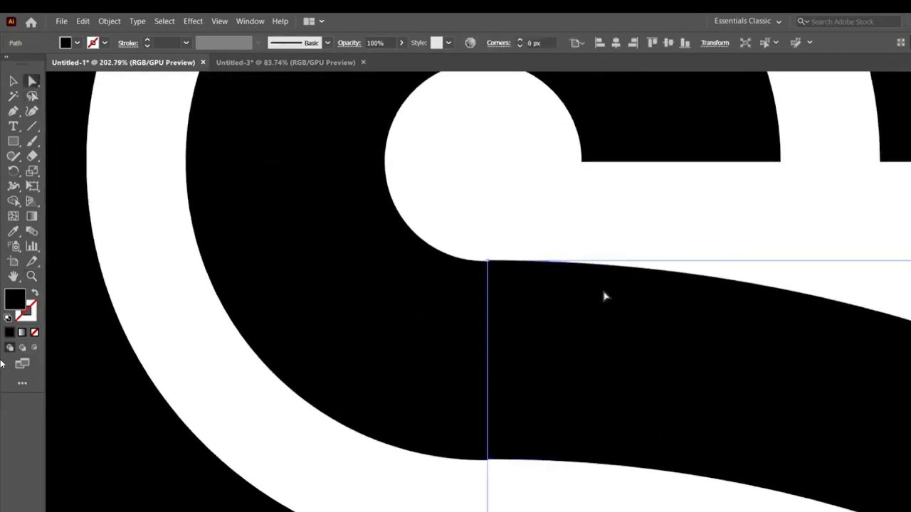
{"action": "key", "text": "ctrl+equal"}
{"action": "key", "text": "ctrl+equal"}
{"action": "left_click_drag", "start_coordinate": [515, 269], "coordinate": [596, 496]}
{"action": "key", "text": "ctrl+minus"}
{"action": "key", "text": "ctrl+minus"}
{"action": "key", "text": "ctrl+minus"}
{"action": "key", "text": "ctrl+minus"}
{"action": "key", "text": "ctrl+minus"}
{"action": "left_click_drag", "start_coordinate": [374, 162], "coordinate": [401, 367]}
{"action": "left_click", "coordinate": [383, 350]}
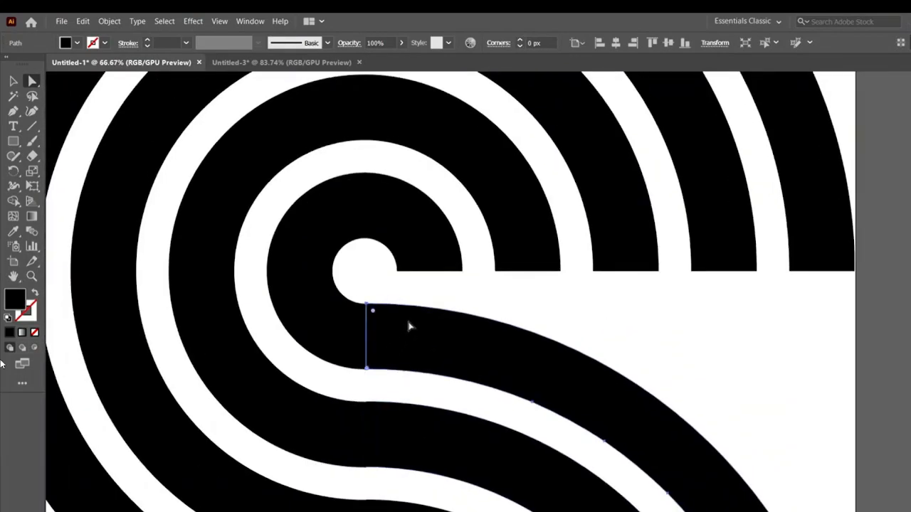
{"action": "key", "text": "ctrl+equal"}
{"action": "key", "text": "ctrl+equal"}
{"action": "left_click_drag", "start_coordinate": [214, 133], "coordinate": [427, 292]}
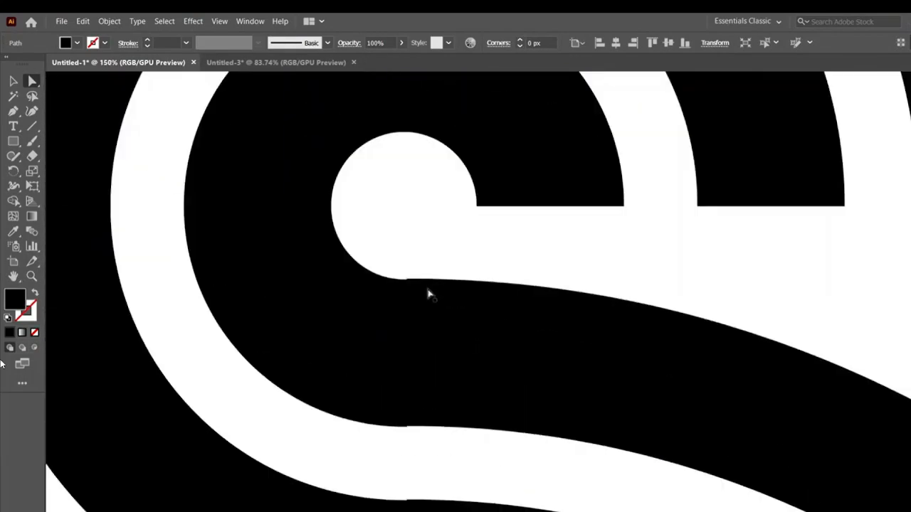
{"action": "key", "text": "ctrl+shift+a"}
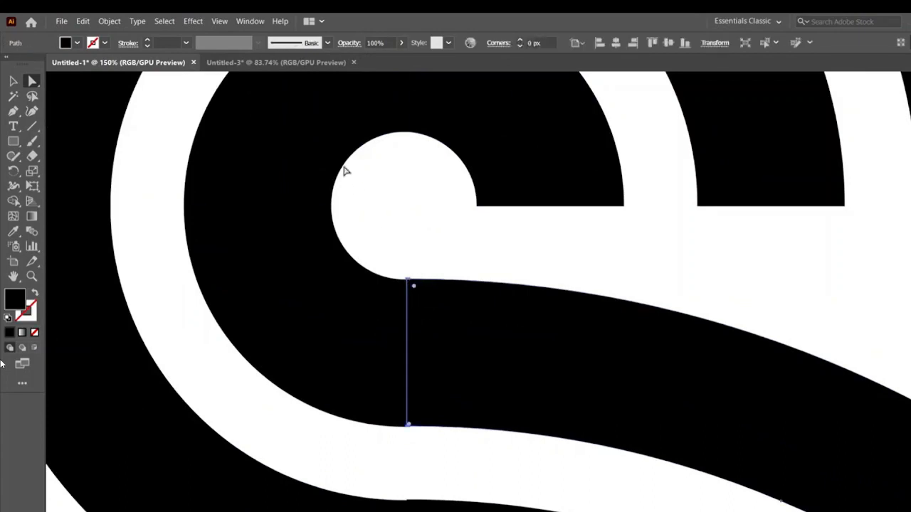
- Shift the duplicated quarter slightly in the vertical direction until its bands line up with the lower-left quarter's bands at the seam
{"action": "left_click", "coordinate": [12, 80]}
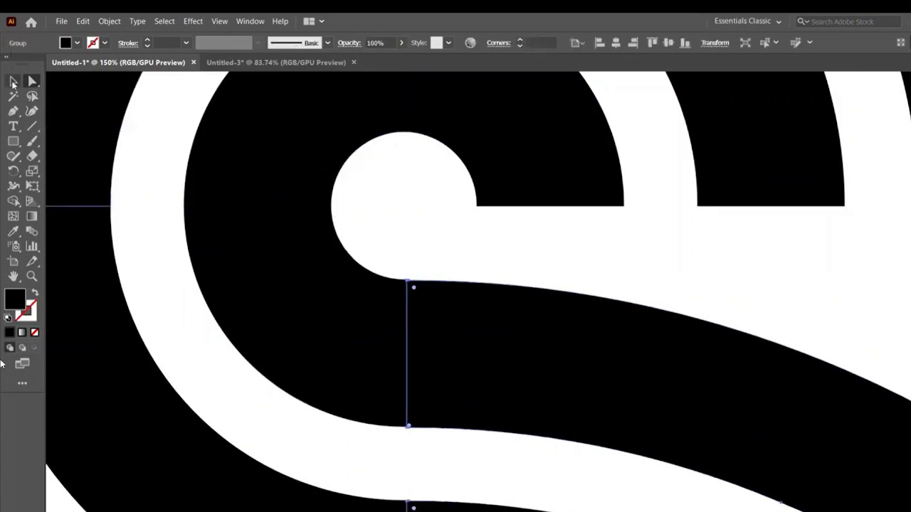
{"action": "left_click", "coordinate": [454, 317]}
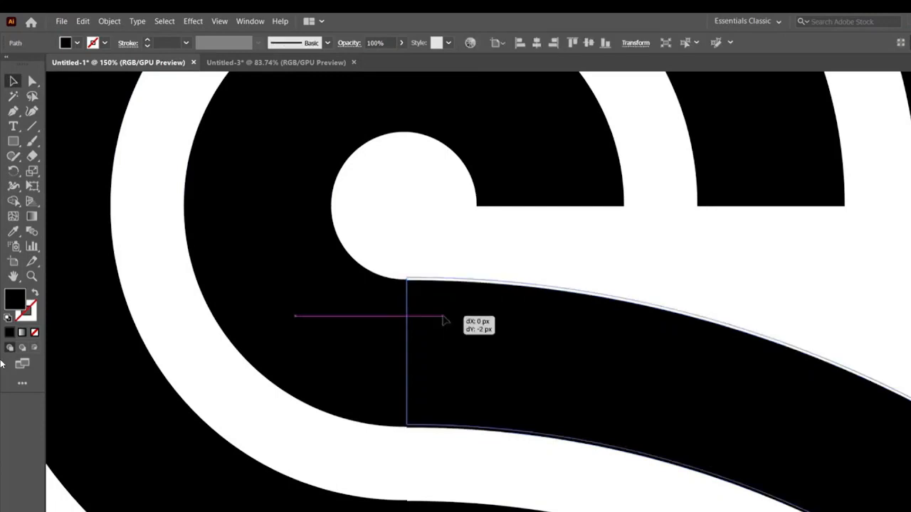
{"action": "scroll", "coordinate": [442, 318], "scroll_direction": "up", "scroll_amount": 2}
{"action": "key", "text": "ctrl+shift+a"}
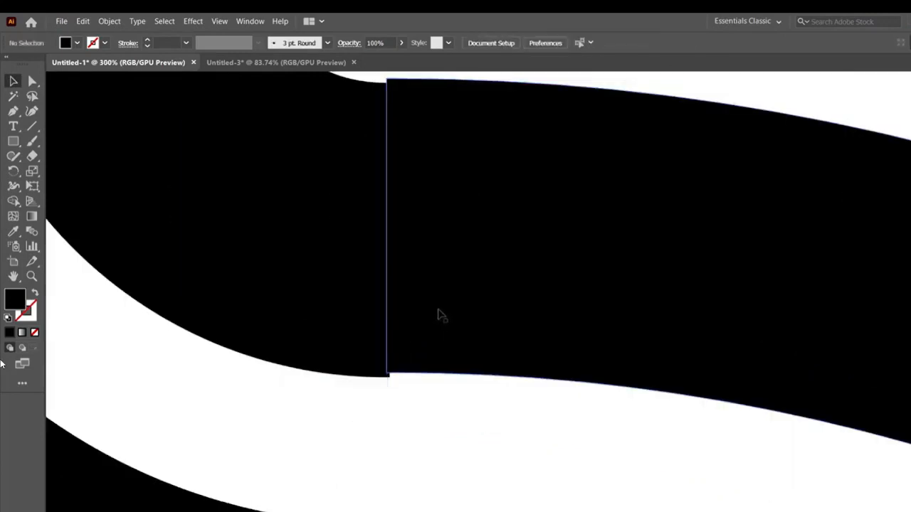
{"action": "left_click_drag", "start_coordinate": [463, 289], "coordinate": [459, 333]}
{"action": "left_click", "coordinate": [494, 388]}
{"action": "key", "text": "ctrl+minus"}
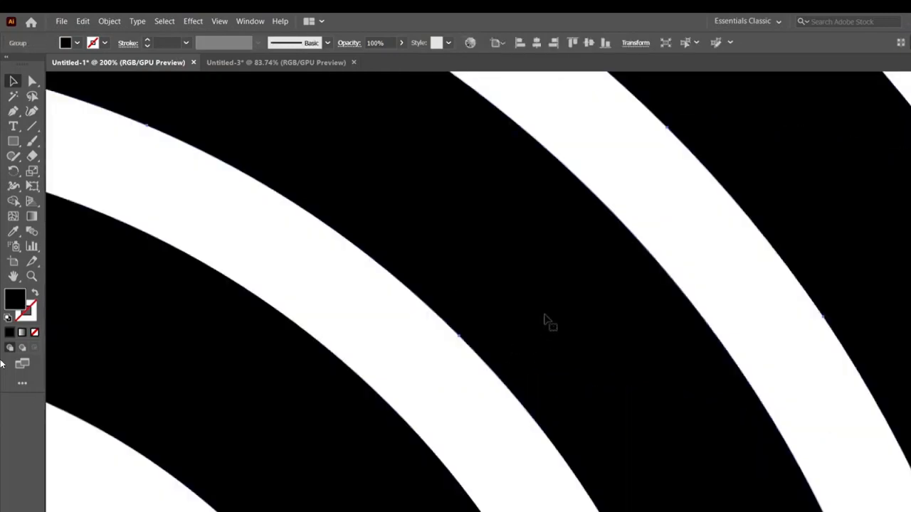
{"action": "key", "text": "ctrl+minus"}
{"action": "key", "text": "ctrl+minus"}
{"action": "key", "text": "ctrl+minus"}
{"action": "key", "text": "ctrl+minus"}
{"action": "key", "text": "ctrl+minus"}
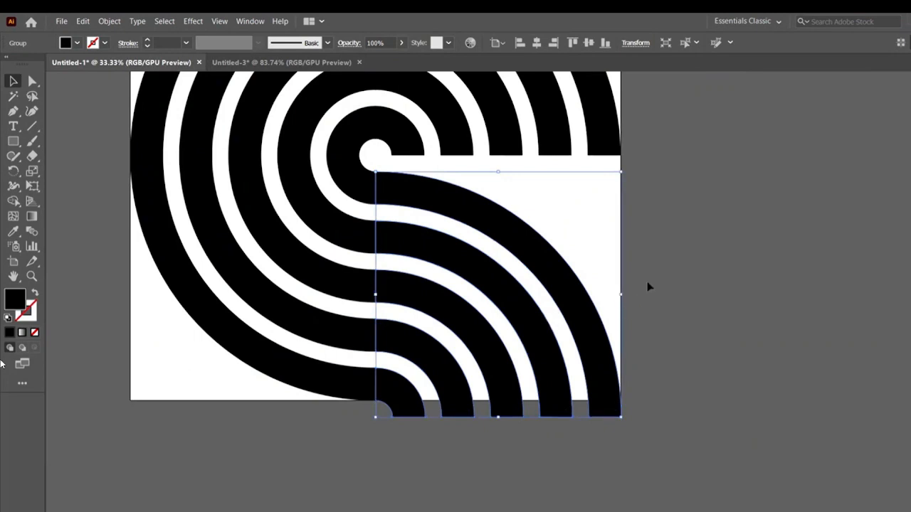
- Enlarge the artboard beyond the S-shaped artwork, leaving a white margin around the design
{"action": "key", "text": "ctrl+a"}
{"action": "key", "text": "ctrl+minus"}
{"action": "key", "text": "ctrl+minus"}
{"action": "key", "text": "ctrl+minus"}
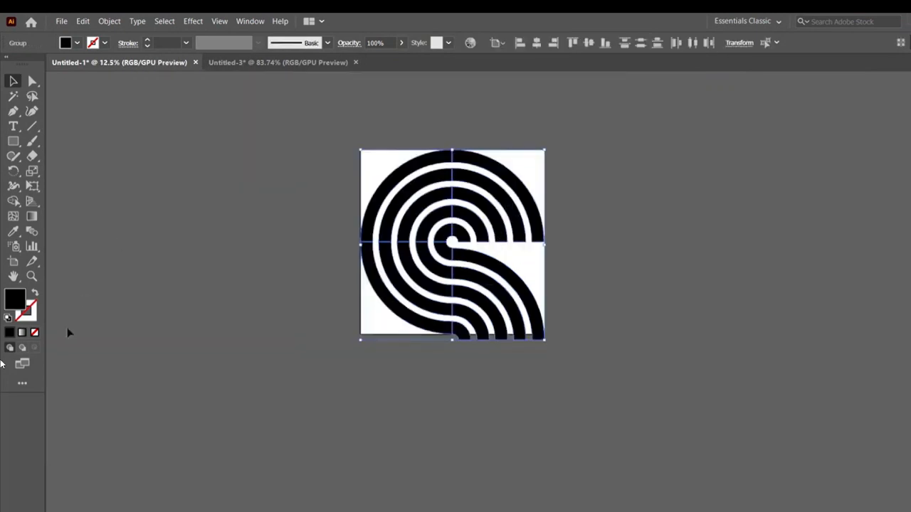
{"action": "left_click", "coordinate": [13, 261]}
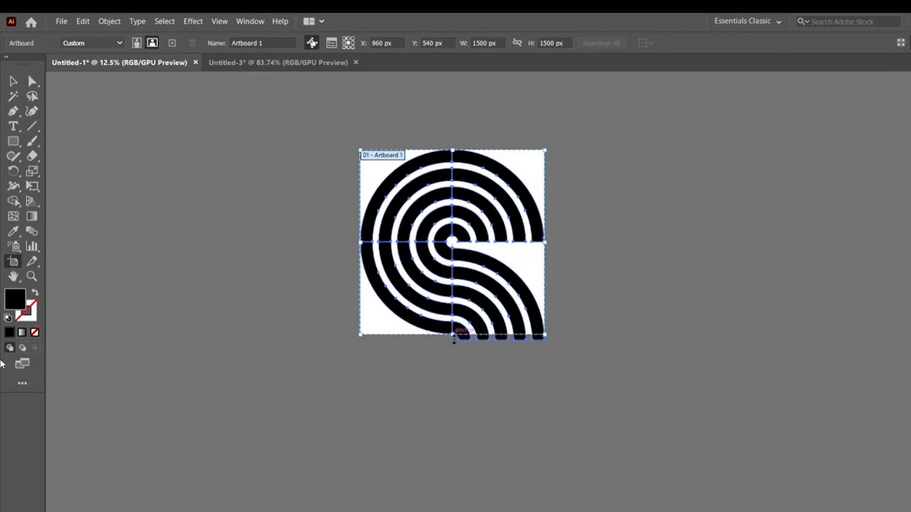
{"action": "left_click_drag", "start_coordinate": [453, 339], "coordinate": [452, 357]}
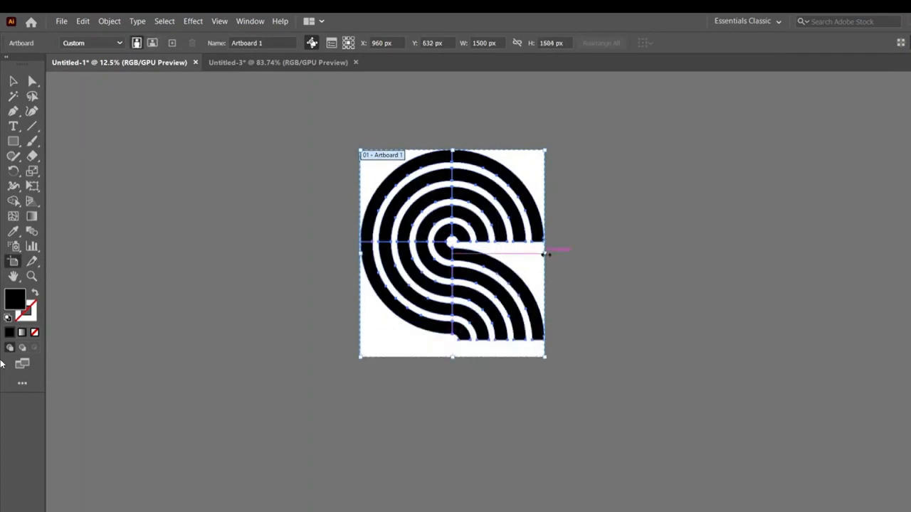
{"action": "left_click_drag", "start_coordinate": [545, 253], "coordinate": [556, 253]}
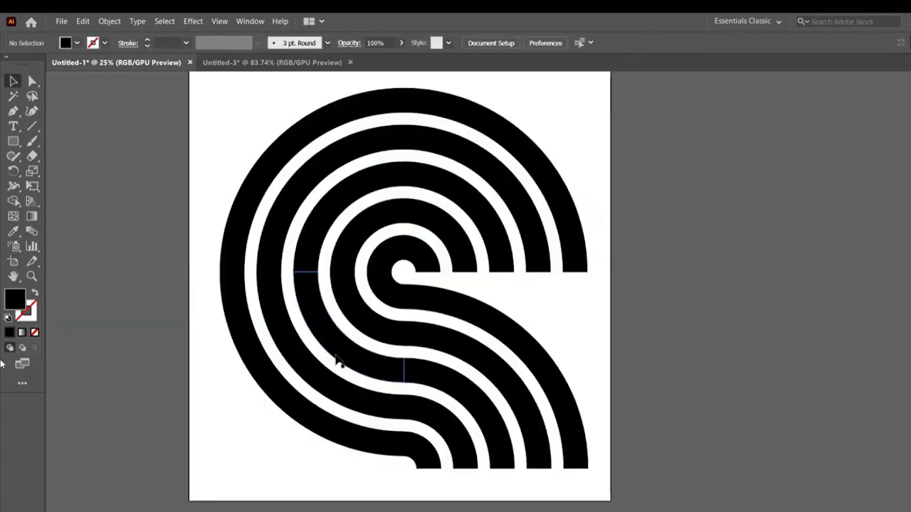
{"action": "key", "text": "v"}
- Move the lower-left quarter horizontally over the lower-right one, lining up its band tops with the upper-right quarter's band ends
{"action": "key", "text": "ctrl+="}
{"action": "left_click", "coordinate": [342, 352]}
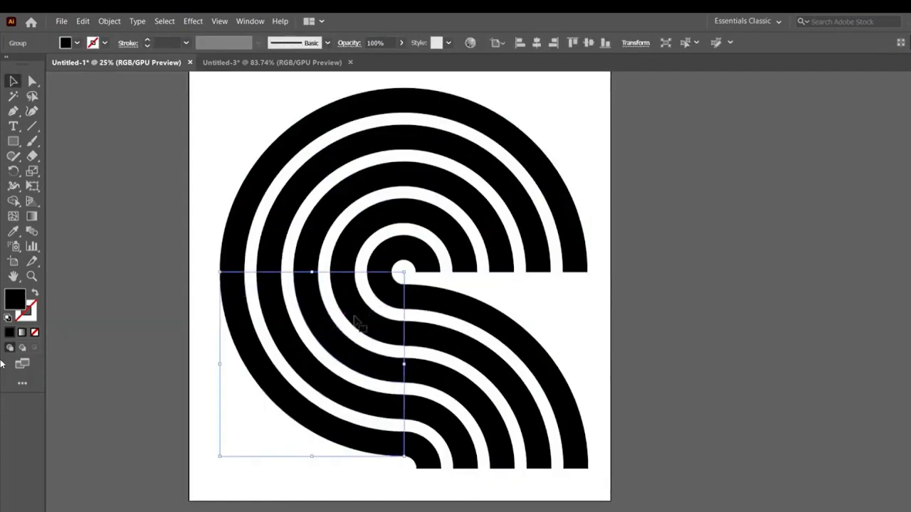
{"action": "left_click_drag", "start_coordinate": [356, 318], "coordinate": [552, 317]}
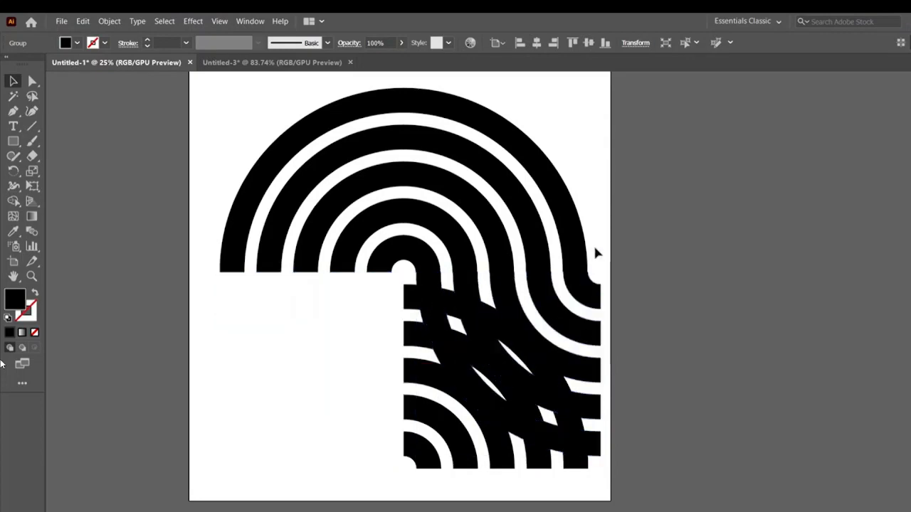
{"action": "left_click", "coordinate": [613, 271]}
{"action": "key", "text": "ctrl+equal"}
{"action": "key", "text": "ctrl+equal"}
{"action": "key", "text": "ctrl+equal"}
{"action": "key", "text": "ctrl+equal"}
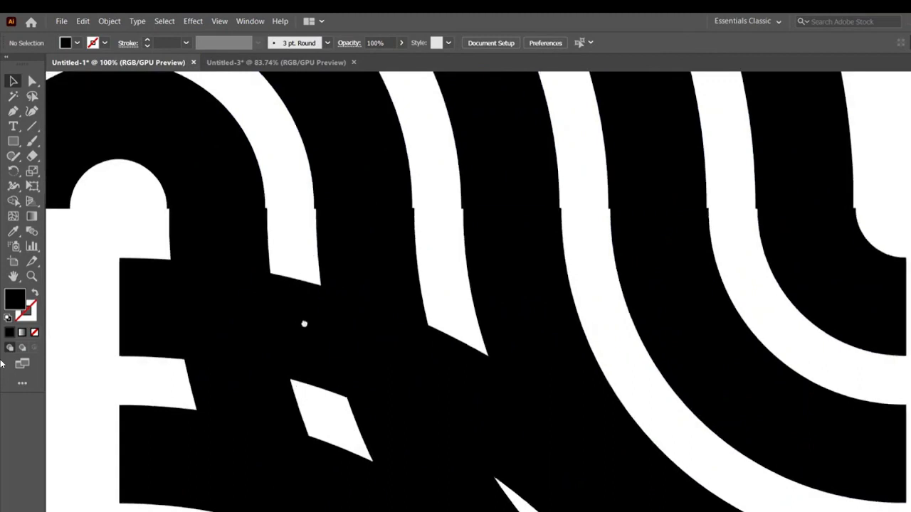
{"action": "left_click", "coordinate": [276, 301]}
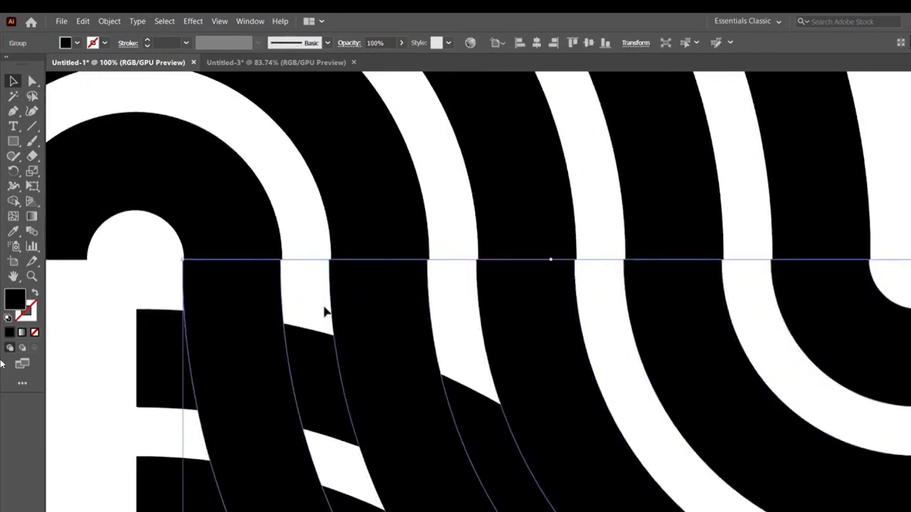
- Toggle Snap to Pixel and fine-position the selected lower quarter so its band tops meet the band ends above, leaving nothing selected
{"action": "left_click", "coordinate": [220, 22]}
{"action": "left_click", "coordinate": [247, 462]}
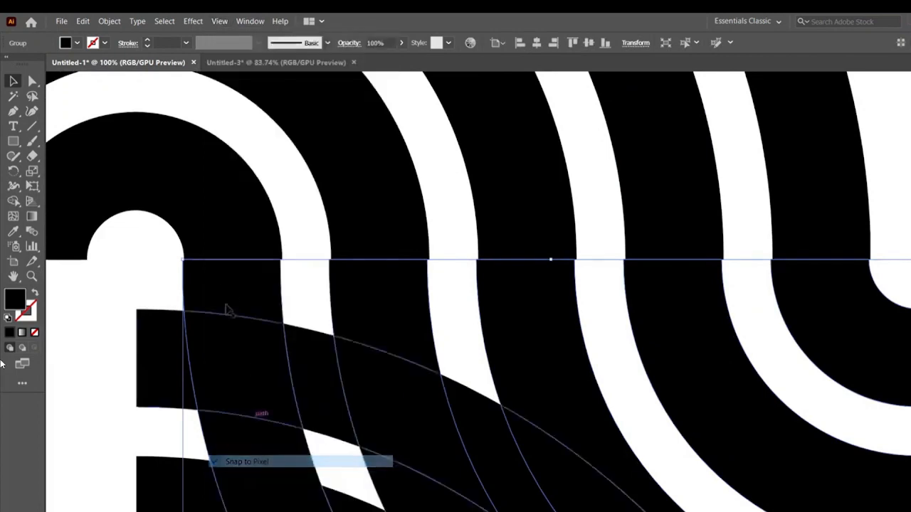
{"action": "left_click_drag", "start_coordinate": [228, 308], "coordinate": [259, 297]}
{"action": "key", "text": "ctrl+shift+a"}
{"action": "key", "text": "ctrl+shift+a"}
- Delete the two upper quarter-ring groups, leaving only the two overlapping lower quarters on the artboard
{"action": "key", "text": "ctrl+minus"}
{"action": "key", "text": "ctrl+minus"}
{"action": "key", "text": "ctrl+minus"}
{"action": "key", "text": "ctrl+minus"}
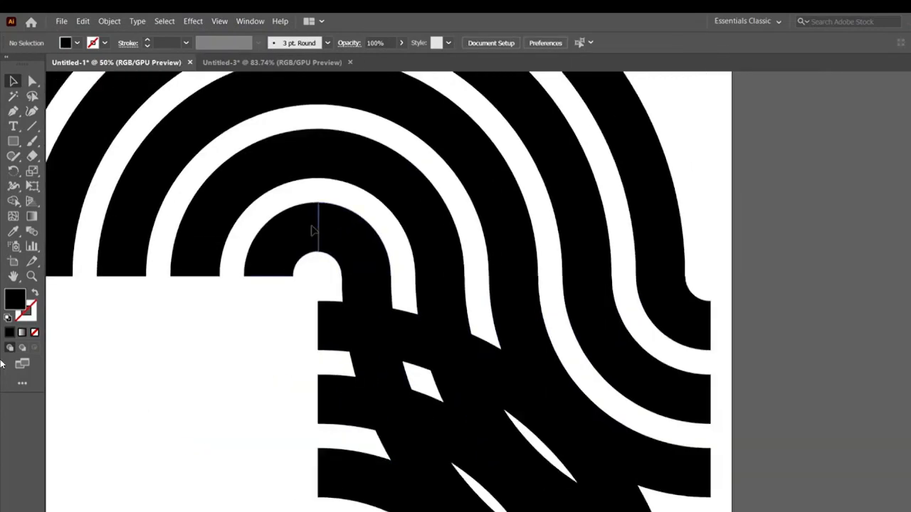
{"action": "left_click", "coordinate": [311, 229]}
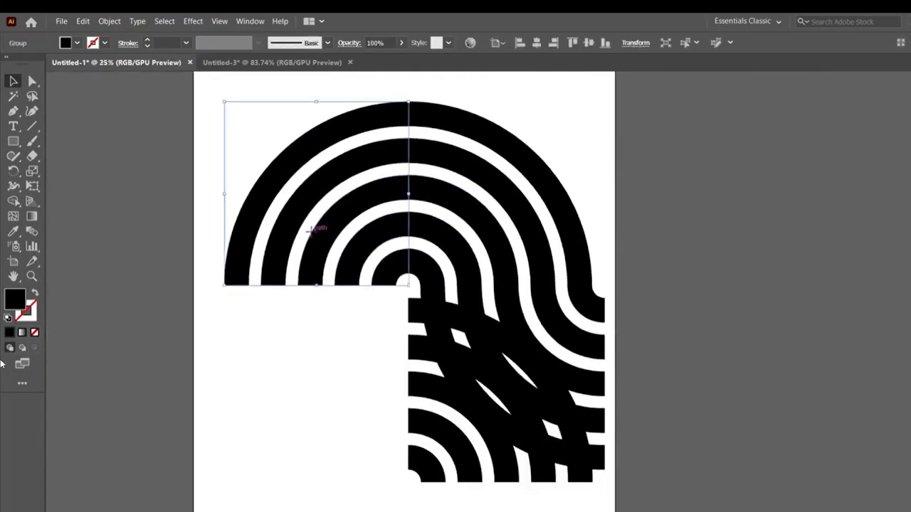
{"action": "key", "text": "Delete"}
{"action": "left_click", "coordinate": [455, 208]}
{"action": "key", "text": "Delete"}
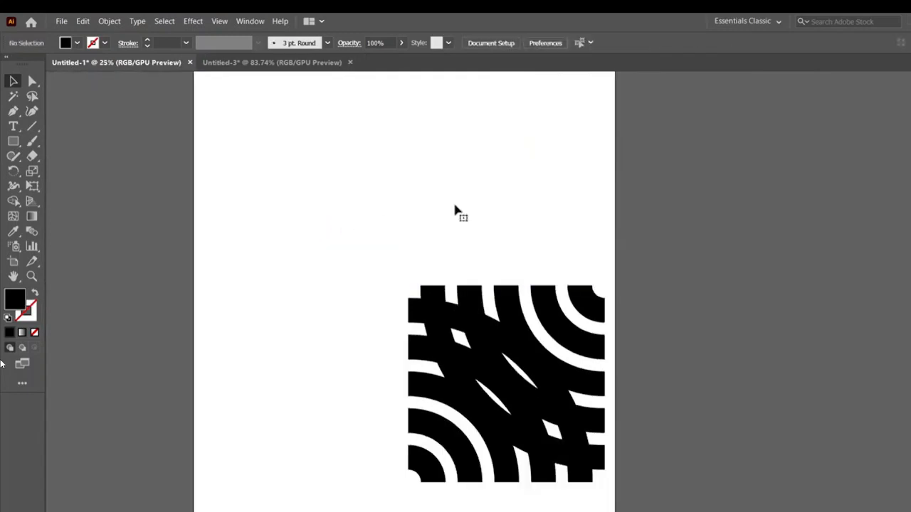
- Move the two overlapping quarters together from the artboard's lower-right area to its upper-left area
{"action": "scroll", "coordinate": [488, 350], "scroll_direction": "down", "scroll_amount": 2}
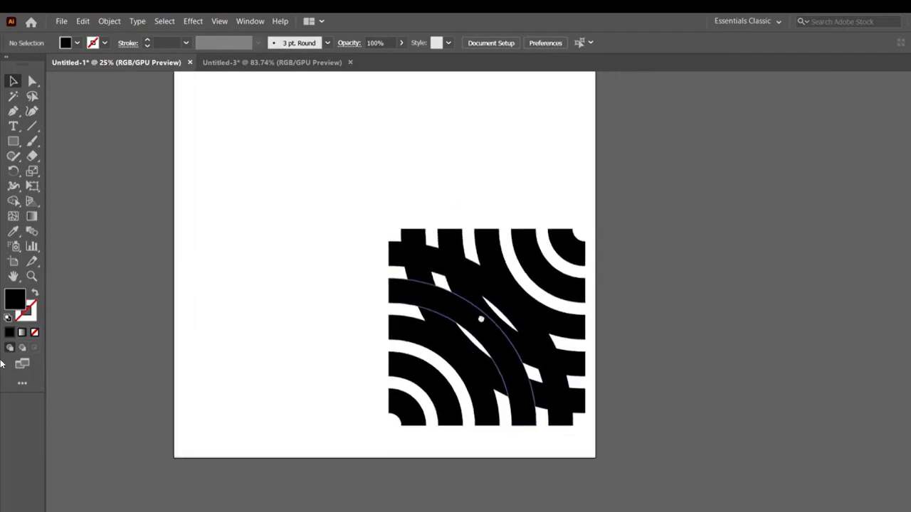
{"action": "left_click_drag", "start_coordinate": [357, 213], "coordinate": [601, 404]}
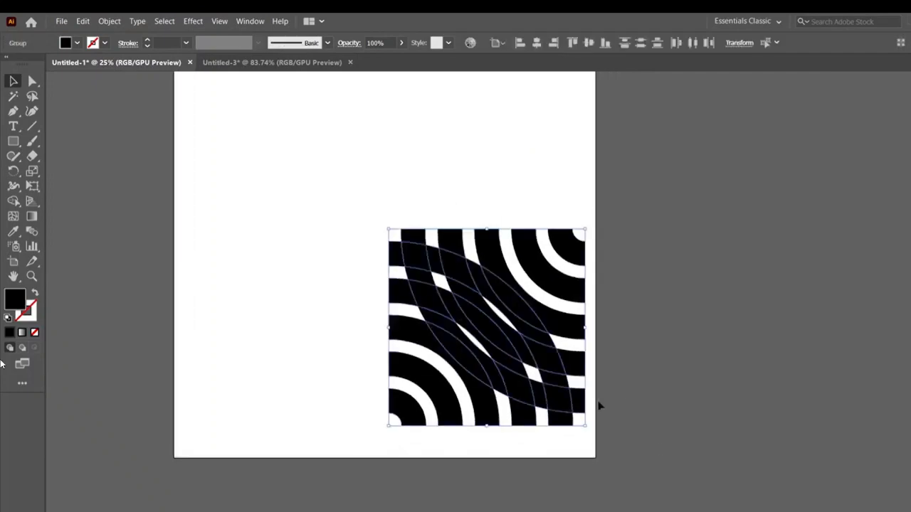
{"action": "left_click_drag", "start_coordinate": [510, 345], "coordinate": [366, 302]}
{"action": "left_click", "coordinate": [488, 320]}
- Fill the quarter whose rings centre on the overlap's lower-left corner with magenta D329AB
{"action": "left_click", "coordinate": [358, 305]}
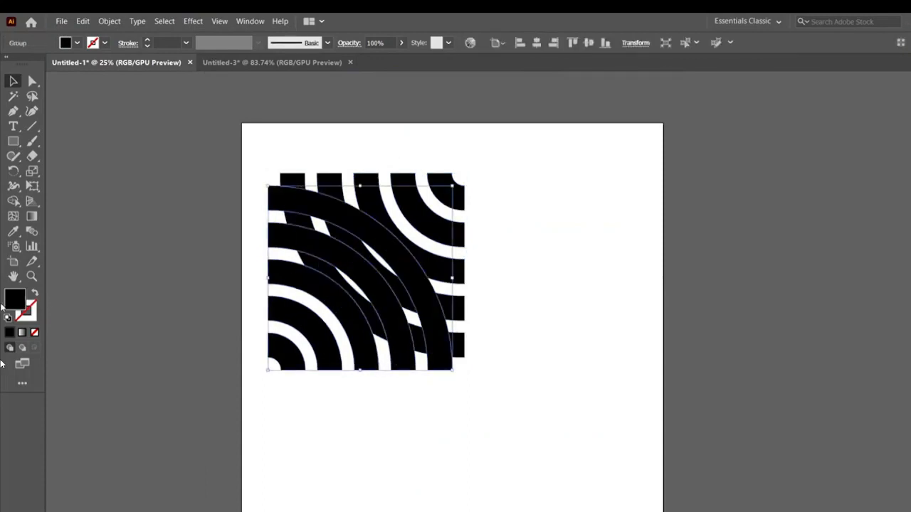
{"action": "double_click", "coordinate": [13, 301]}
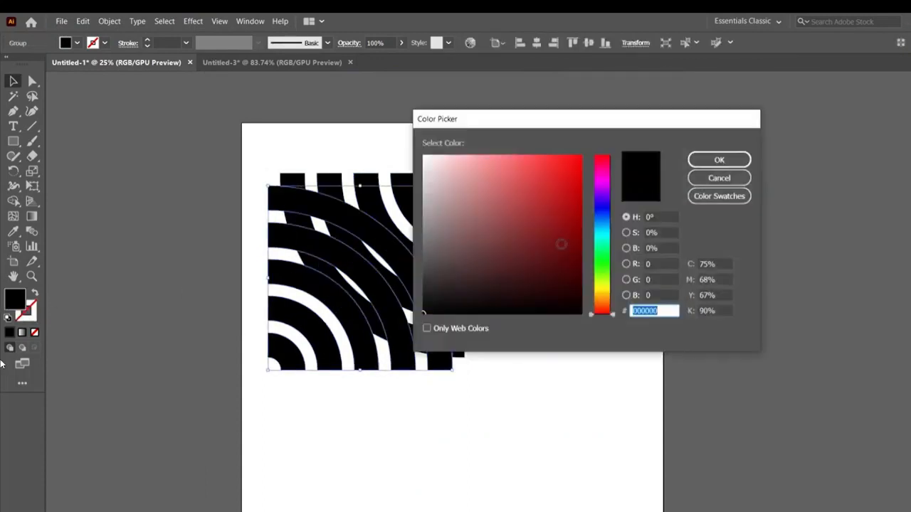
{"action": "left_click", "coordinate": [600, 174]}
{"action": "left_click", "coordinate": [549, 181]}
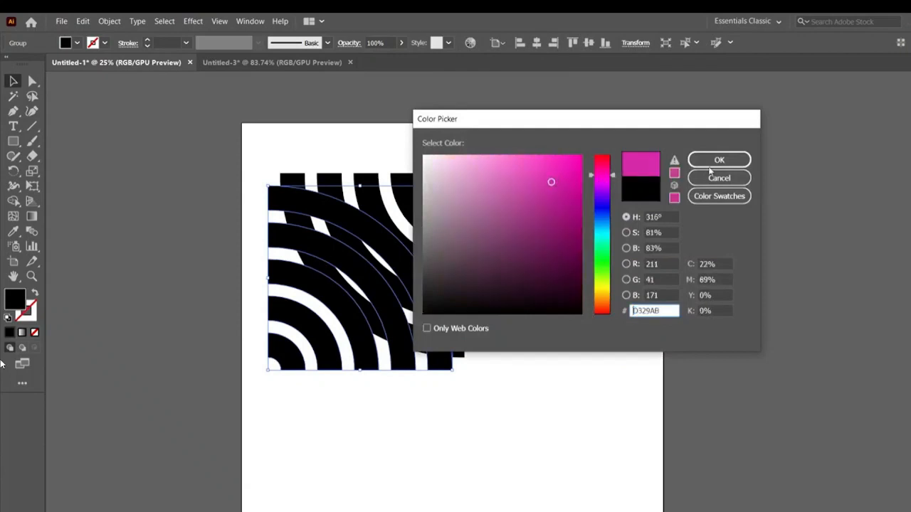
{"action": "left_click", "coordinate": [733, 160]}
{"action": "left_click", "coordinate": [600, 289]}
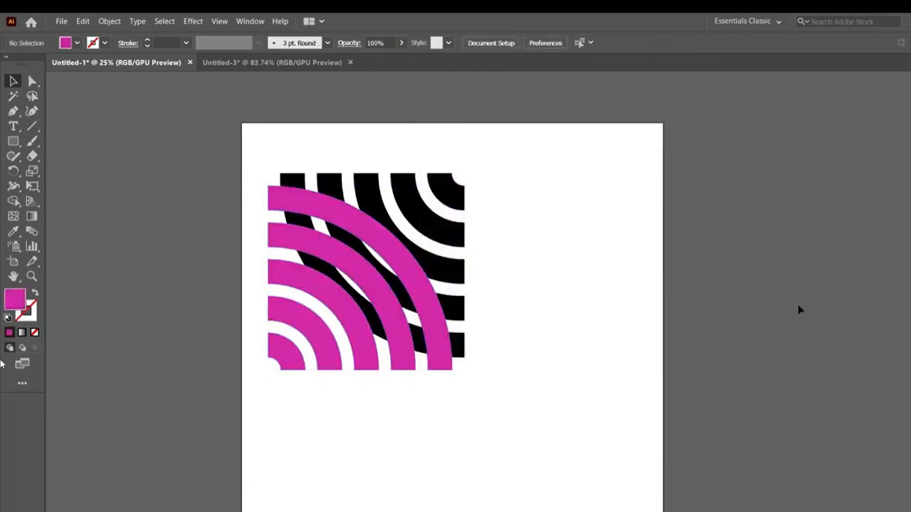
- Select both quarters and use Shape Builder to remove the magenta pieces that cross the black quarter's white gaps
{"action": "key", "text": "ctrl+plus"}
{"action": "key", "text": "ctrl+plus"}
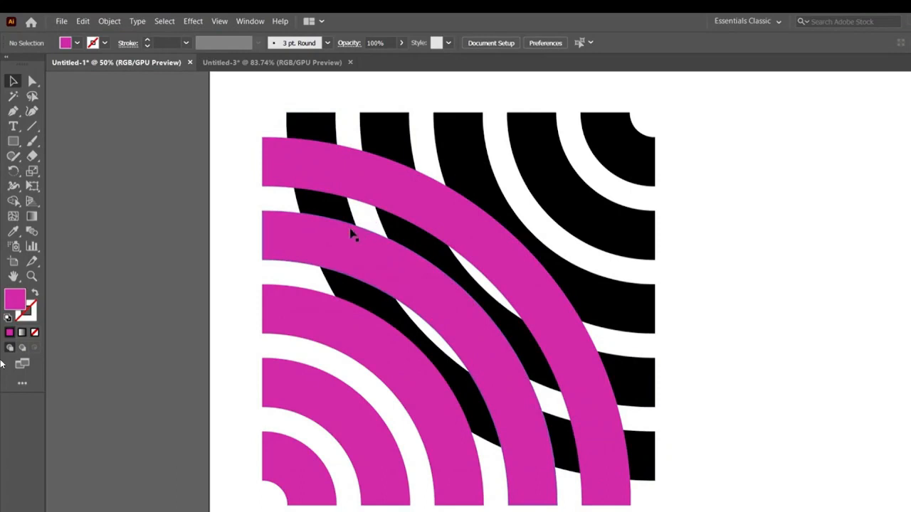
{"action": "key", "text": "ctrl+minus"}
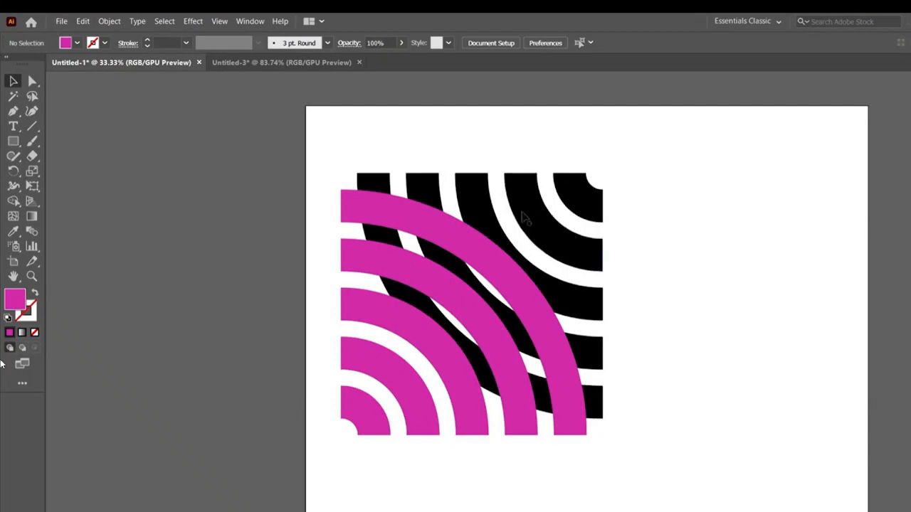
{"action": "left_click_drag", "start_coordinate": [335, 148], "coordinate": [862, 498]}
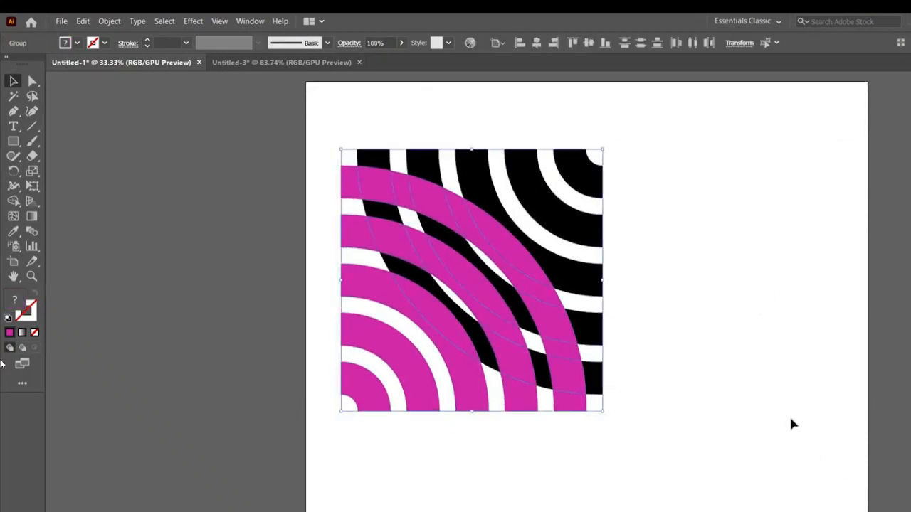
{"action": "left_click", "coordinate": [15, 203]}
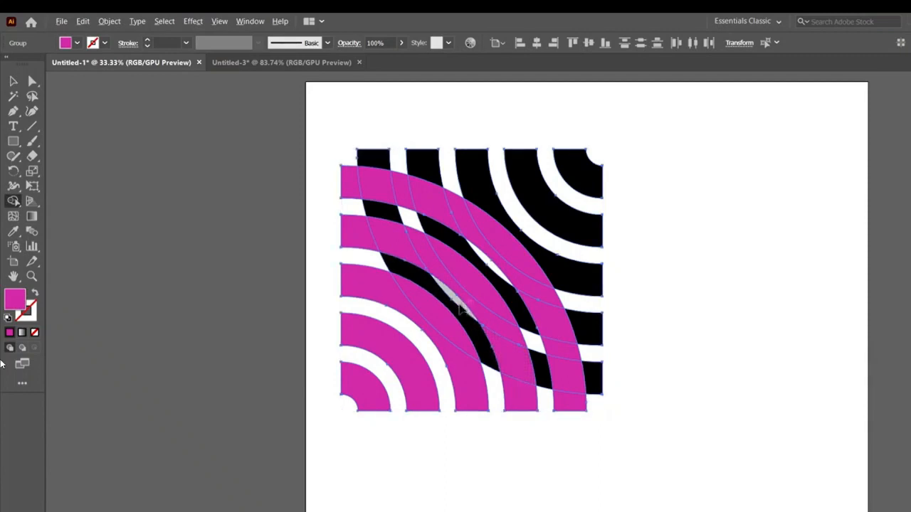
{"action": "left_click", "coordinate": [429, 265], "text": "alt"}
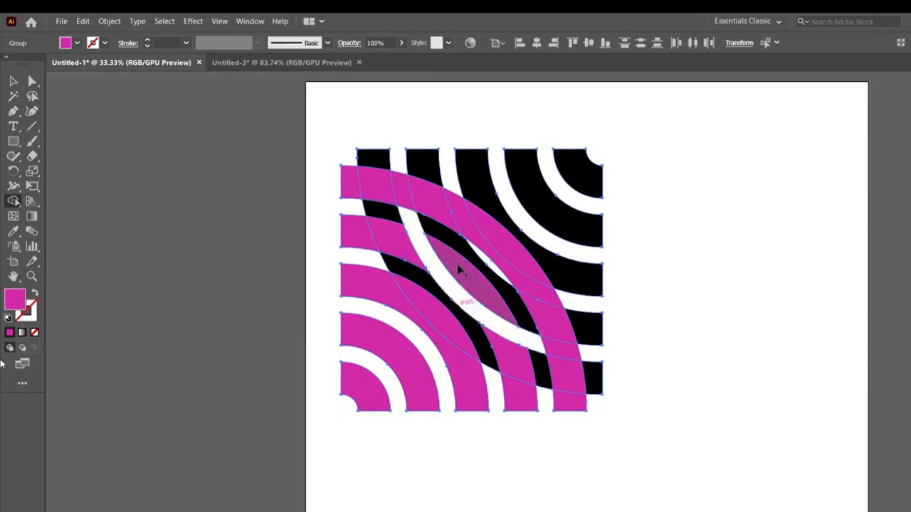
{"action": "left_click", "coordinate": [502, 336], "text": "alt"}
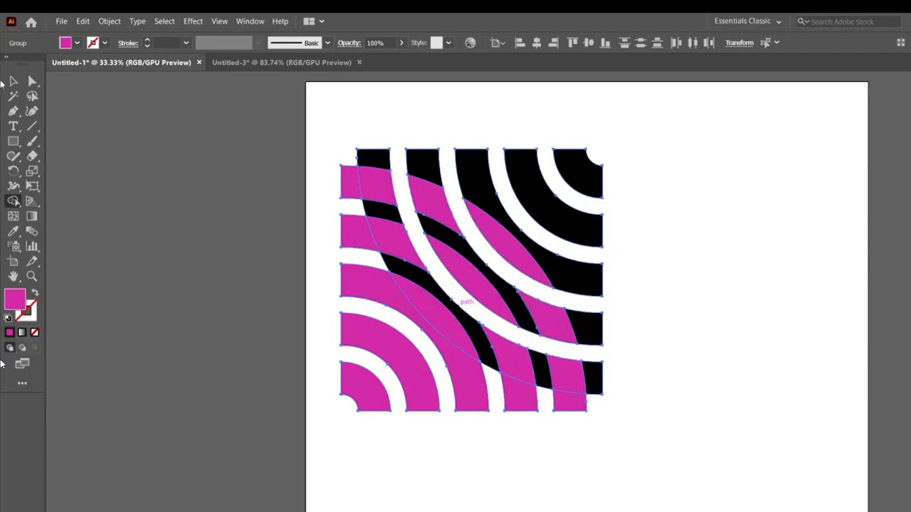
{"action": "left_click", "coordinate": [12, 81]}
{"action": "left_click", "coordinate": [762, 275]}
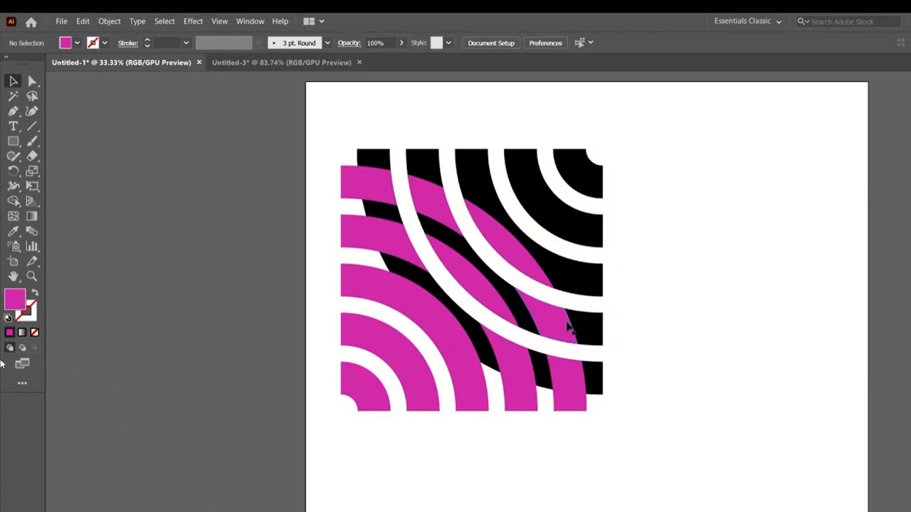
- Select both quarters again and merge the black and magenta segments with Shape Builder into continuous magenta bands
{"action": "left_click_drag", "start_coordinate": [322, 141], "coordinate": [788, 475]}
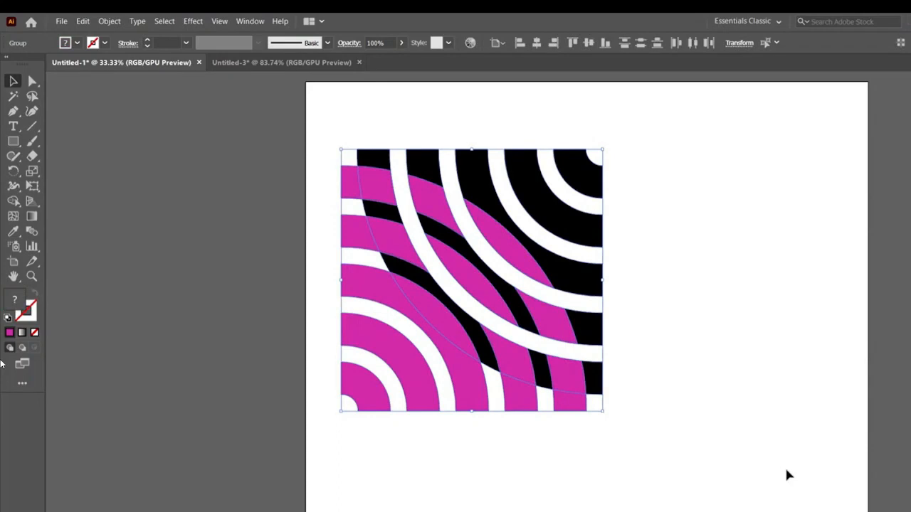
{"action": "left_click", "coordinate": [13, 203]}
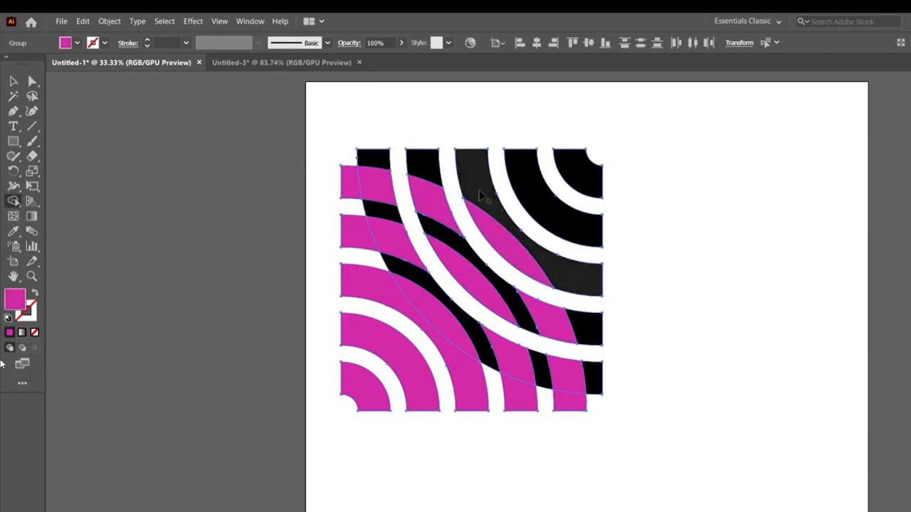
{"action": "left_click", "coordinate": [539, 271]}
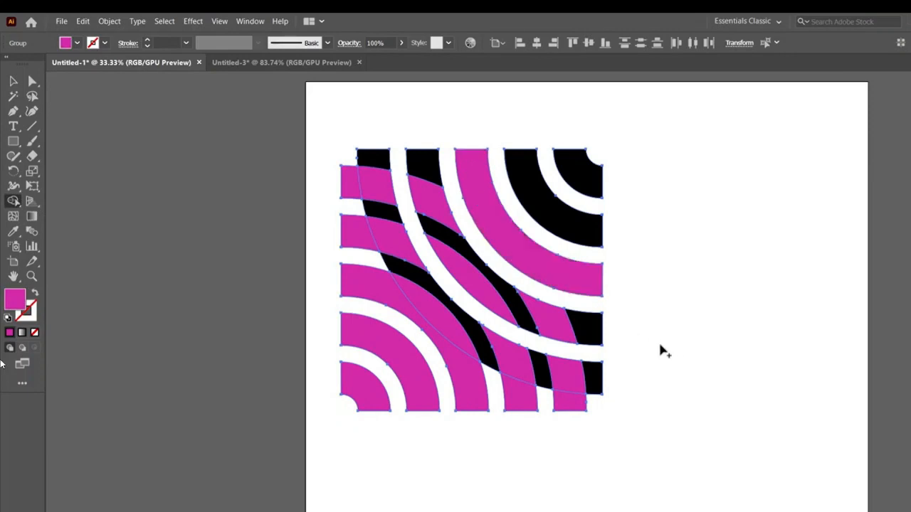
{"action": "left_click", "coordinate": [486, 289]}
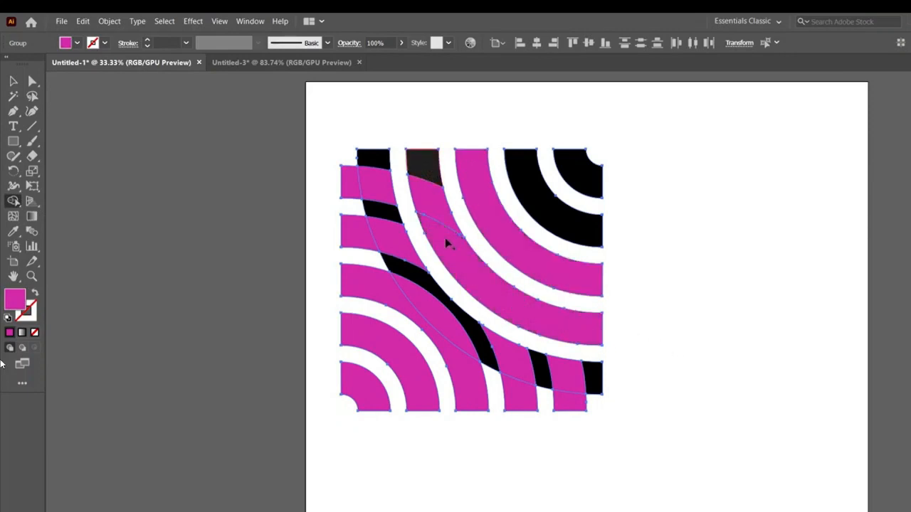
{"action": "mouse_move", "coordinate": [373, 160]}
{"action": "left_mouse_down"}
{"action": "mouse_move", "coordinate": [408, 268]}
{"action": "mouse_move", "coordinate": [565, 374]}
{"action": "left_mouse_up"}
{"action": "left_click_drag", "start_coordinate": [370, 196], "coordinate": [392, 252]}
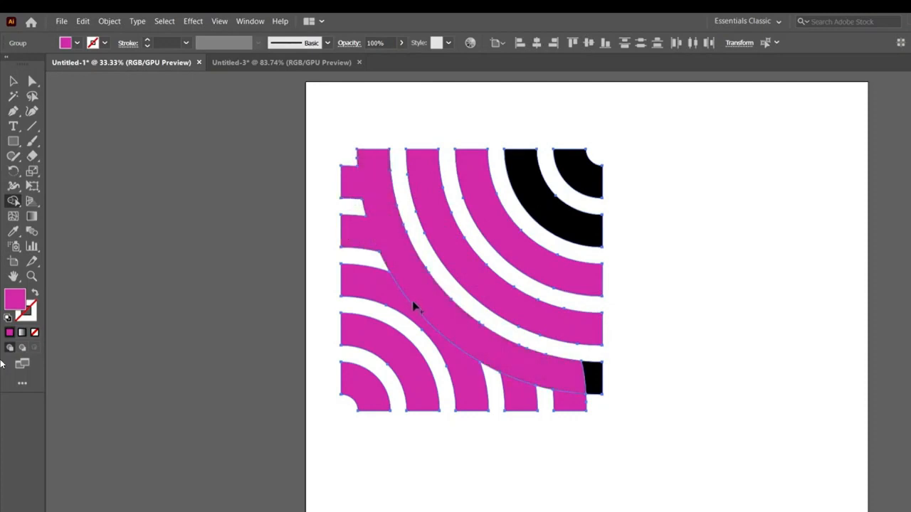
{"action": "mouse_move", "coordinate": [415, 306]}
{"action": "left_mouse_down"}
{"action": "mouse_move", "coordinate": [422, 328]}
{"action": "mouse_move", "coordinate": [536, 402]}
{"action": "mouse_move", "coordinate": [560, 381]}
{"action": "mouse_move", "coordinate": [597, 445]}
{"action": "mouse_move", "coordinate": [486, 376]}
{"action": "mouse_move", "coordinate": [461, 341]}
{"action": "mouse_move", "coordinate": [395, 366]}
{"action": "mouse_move", "coordinate": [363, 400]}
{"action": "mouse_move", "coordinate": [455, 461]}
{"action": "left_mouse_up"}
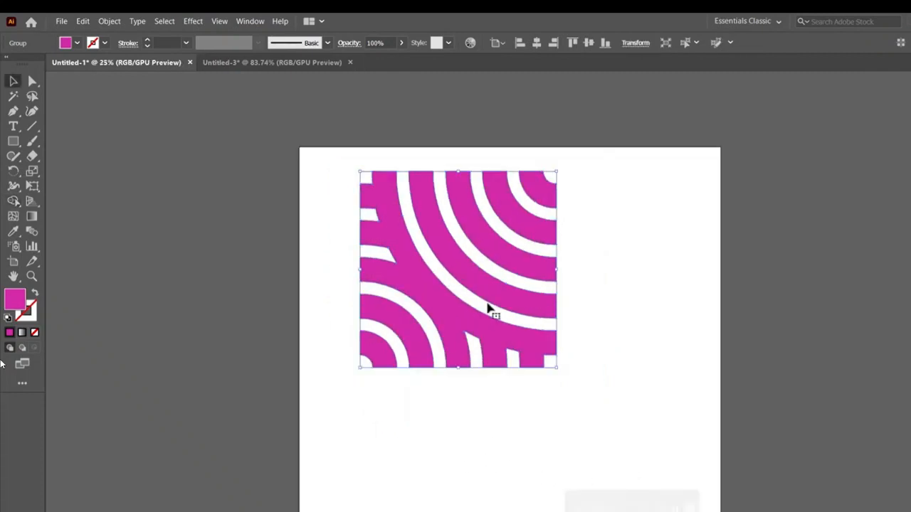
- Place the merged tile in the artboard's upper-left corner, duplicate it directly beside it, and rotate the duplicate 90° to mirror the rings
{"action": "left_click_drag", "start_coordinate": [479, 323], "coordinate": [615, 305]}
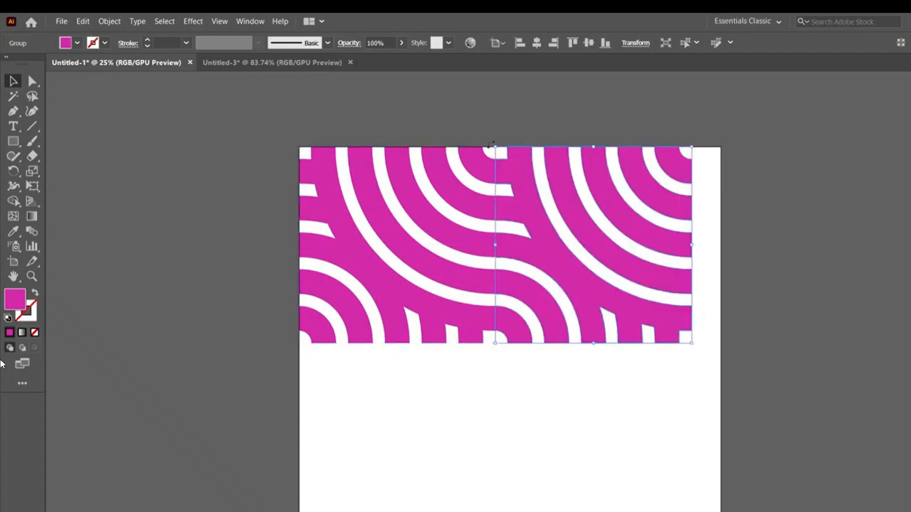
{"action": "left_click_drag", "start_coordinate": [491, 145], "coordinate": [493, 349]}
{"action": "left_click", "coordinate": [567, 411]}
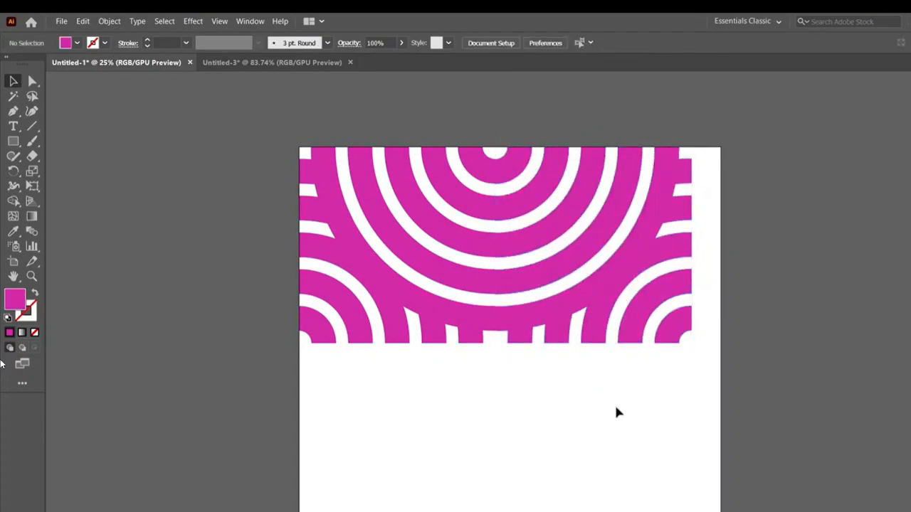
- Group the two adjacent tiles and duplicate the group directly below the original pair
{"action": "left_click_drag", "start_coordinate": [616, 412], "coordinate": [605, 306]}
{"action": "left_click", "coordinate": [588, 202]}
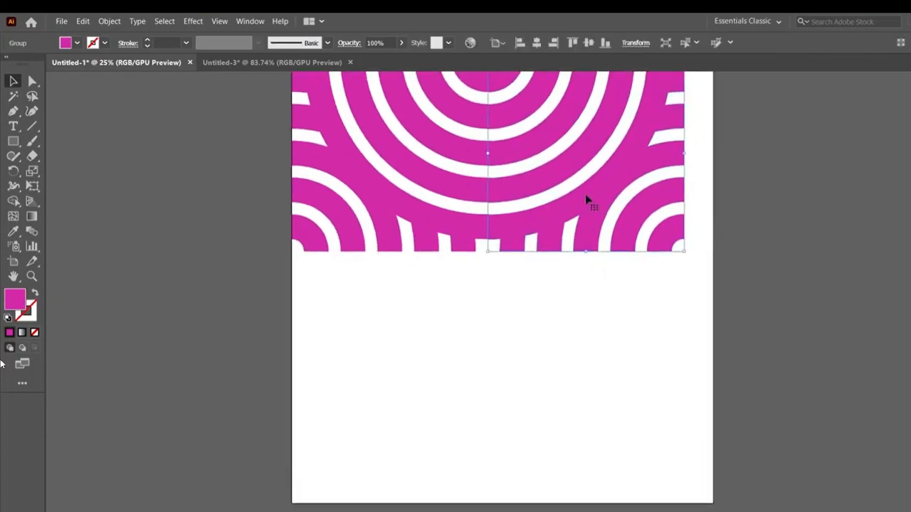
{"action": "key", "text": "ctrl+minus"}
{"action": "left_click_drag", "start_coordinate": [239, 212], "coordinate": [548, 360]}
{"action": "right_click", "coordinate": [512, 325]}
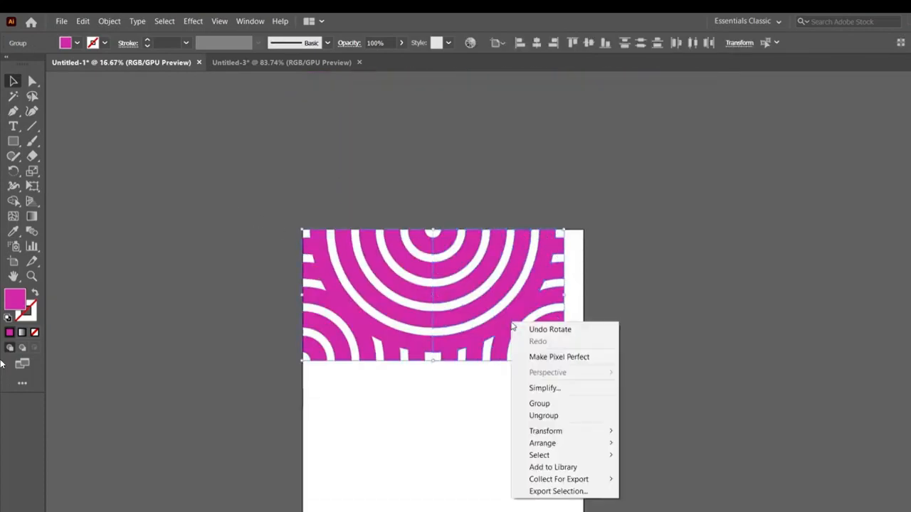
{"action": "left_click", "coordinate": [540, 403]}
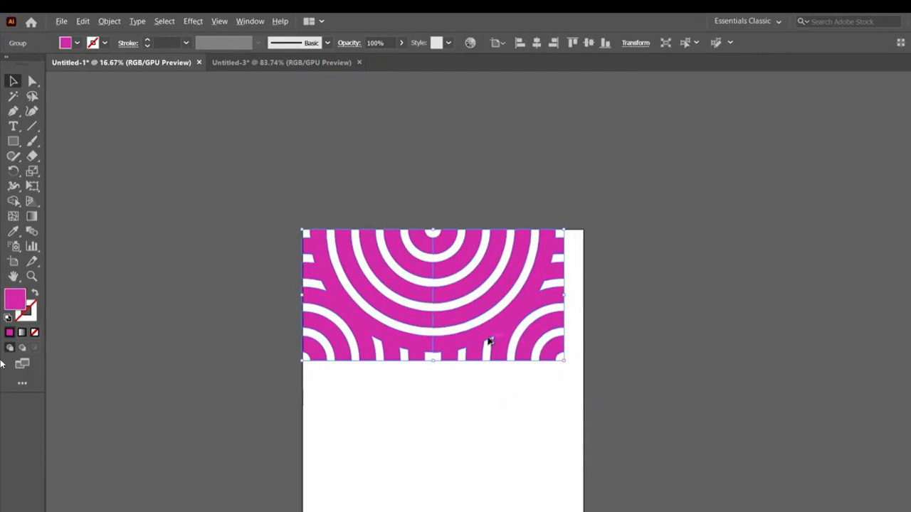
{"action": "left_click_drag", "start_coordinate": [490, 341], "coordinate": [488, 474]}
{"action": "scroll", "coordinate": [489, 474], "scroll_direction": "down", "scroll_amount": 2}
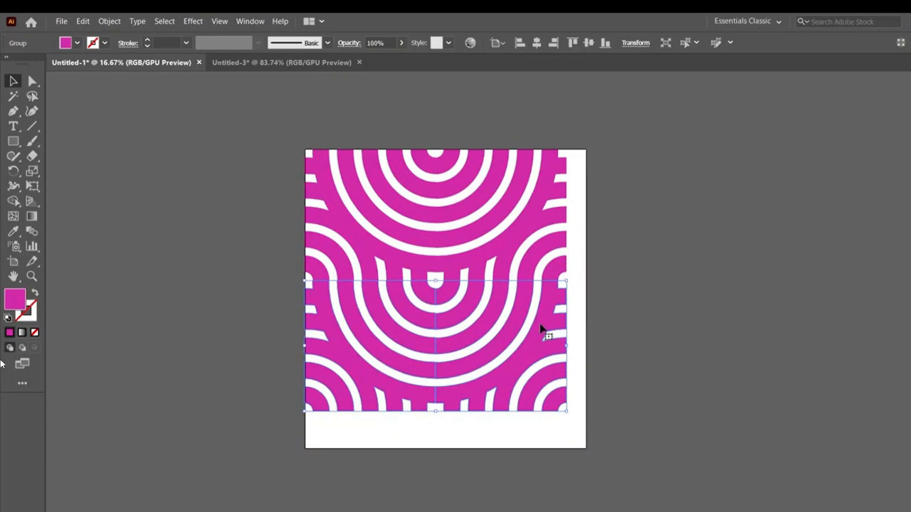
- Try rotating the duplicated lower group by 90°, and undo the rotation
{"action": "left_click_drag", "start_coordinate": [570, 275], "coordinate": [366, 212]}
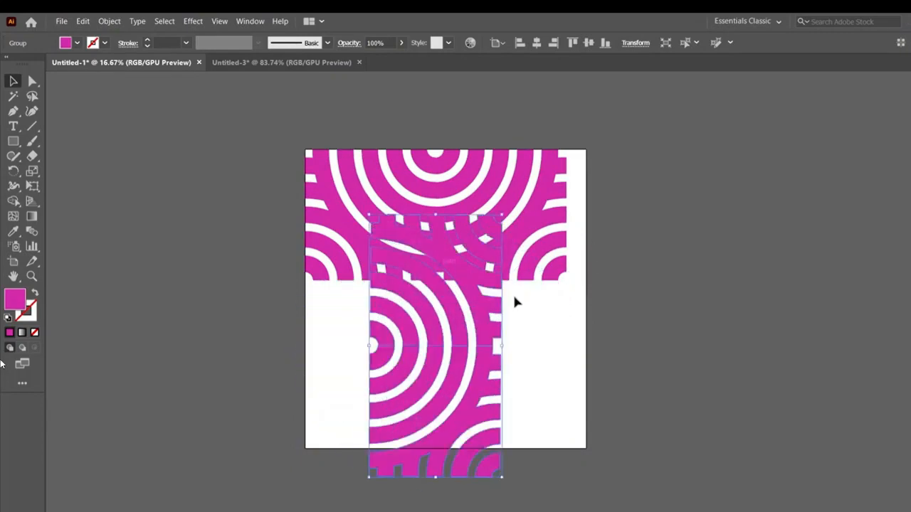
{"action": "key", "text": "ctrl+z"}
{"action": "left_click", "coordinate": [635, 359]}
- Nudge the duplicated lower group horizontally so its ring bands line up with those of the upper pair
{"action": "left_click", "coordinate": [407, 347]}
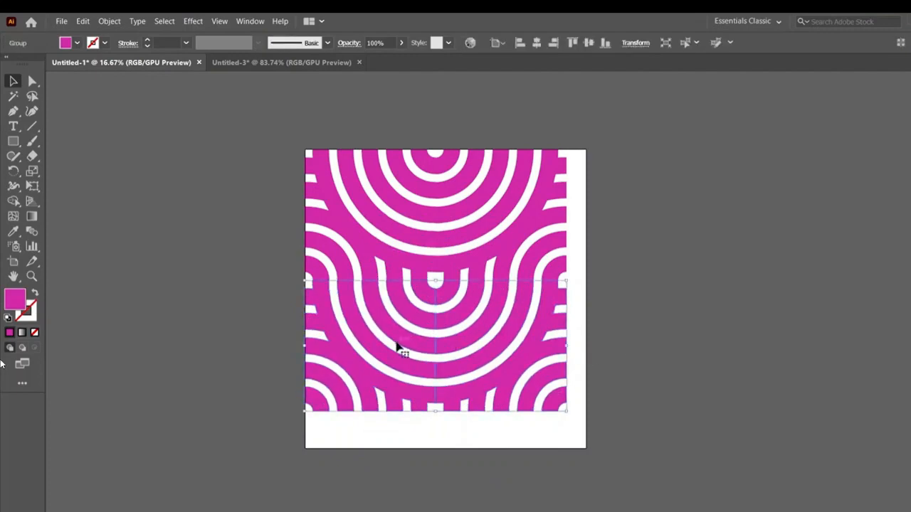
{"action": "key", "text": "ctrl+equal"}
{"action": "key", "text": "ctrl+equal"}
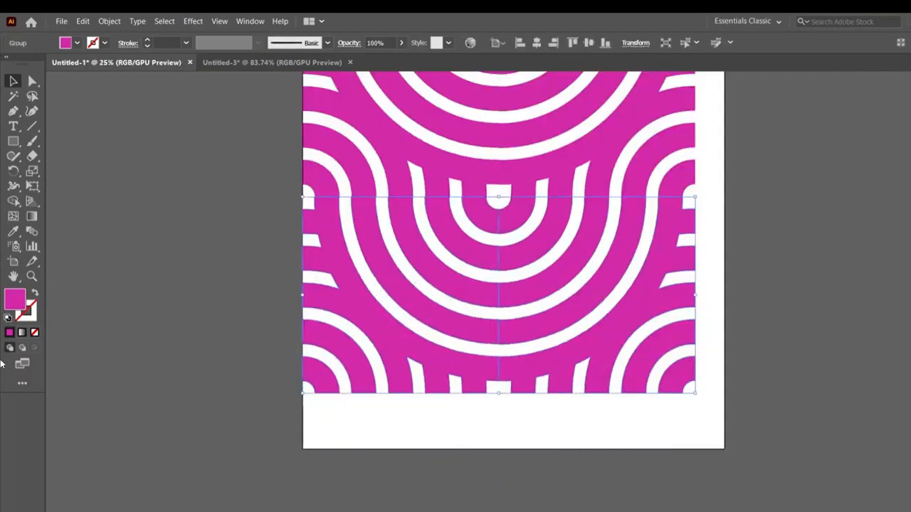
{"action": "left_click", "coordinate": [192, 252]}
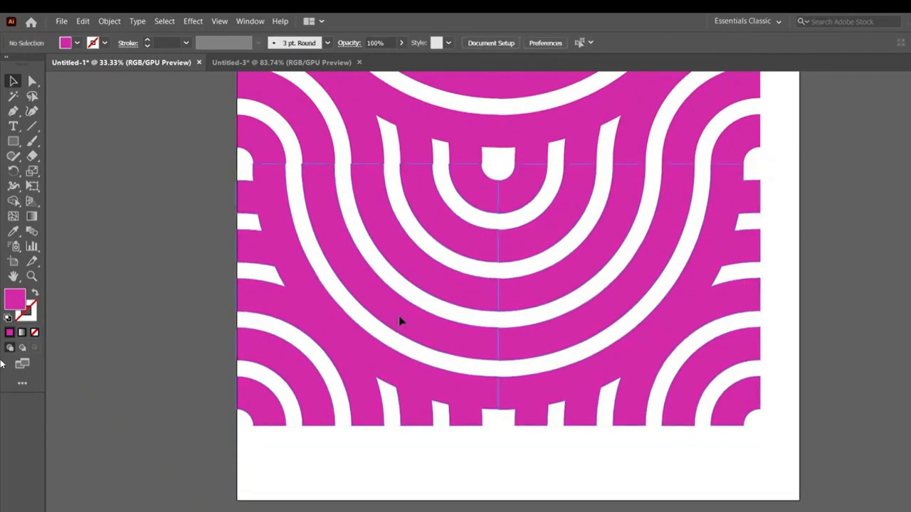
{"action": "left_click_drag", "start_coordinate": [399, 322], "coordinate": [402, 322]}
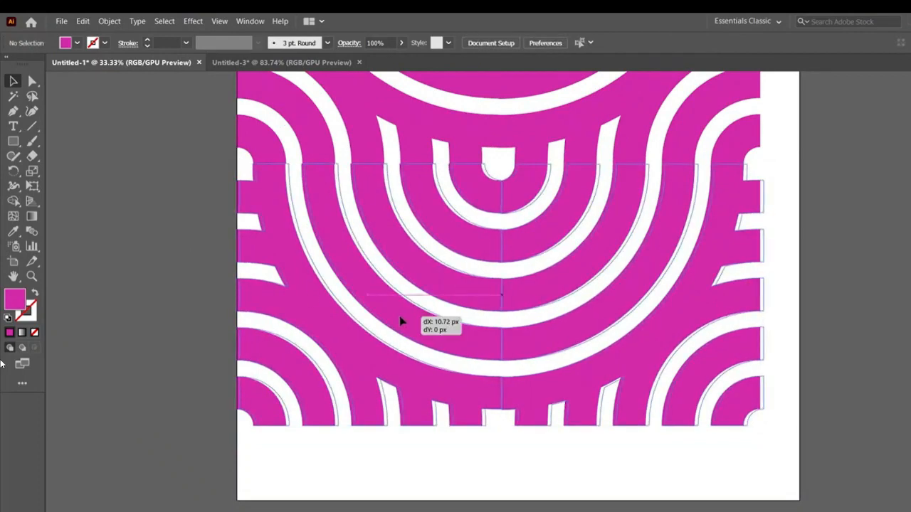
{"action": "left_click_drag", "start_coordinate": [399, 316], "coordinate": [399, 317]}
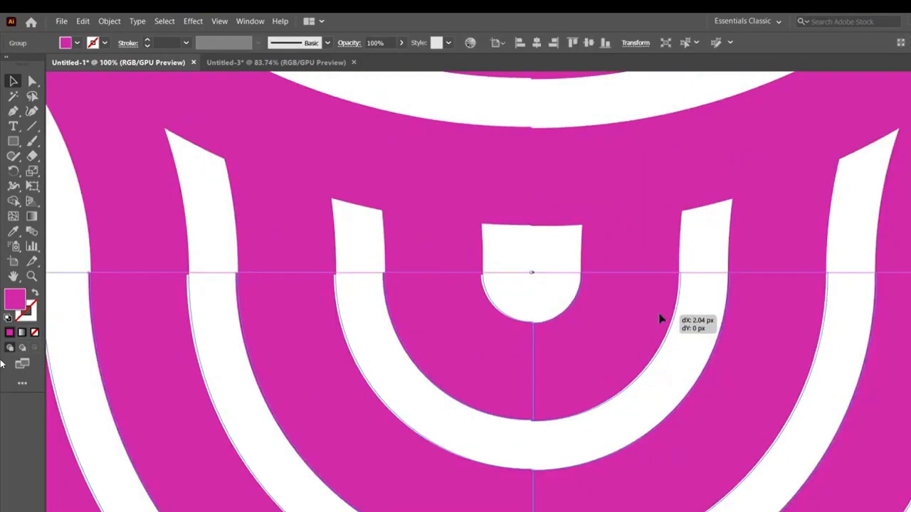
{"action": "left_click_drag", "start_coordinate": [658, 314], "coordinate": [659, 314]}
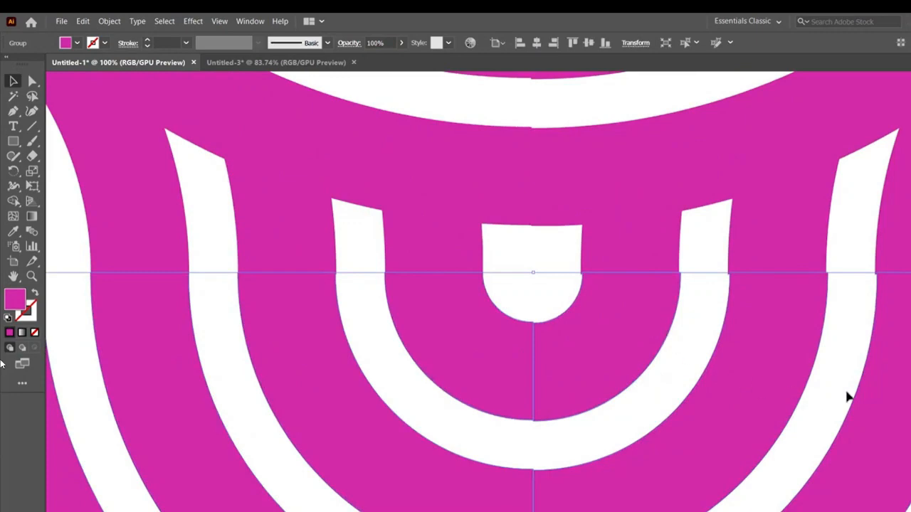
{"action": "key", "text": "ctrl+minus"}
{"action": "key", "text": "ctrl+minus"}
{"action": "key", "text": "ctrl+minus"}
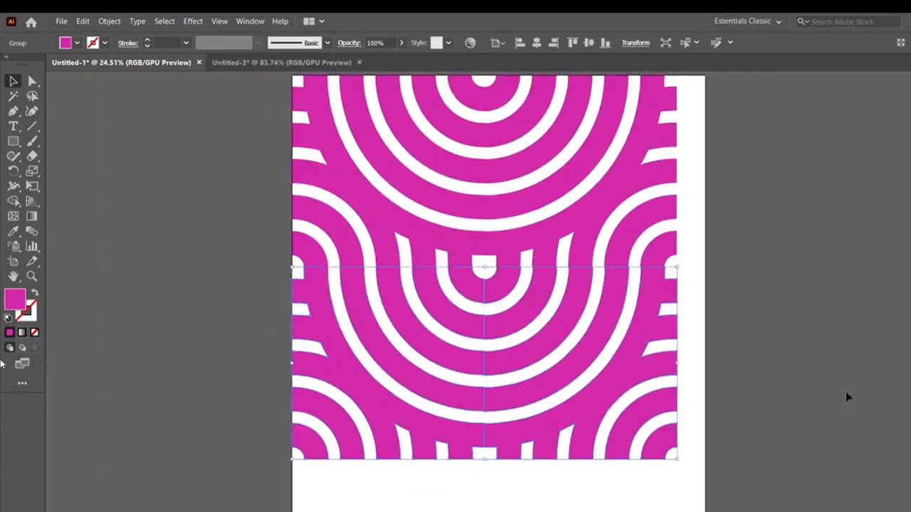
- Scale the lower group slightly at its right edge to match the upper pair's width
{"action": "left_click", "coordinate": [654, 376]}
{"action": "left_click", "coordinate": [666, 368]}
{"action": "left_click_drag", "start_coordinate": [678, 364], "coordinate": [677, 362]}
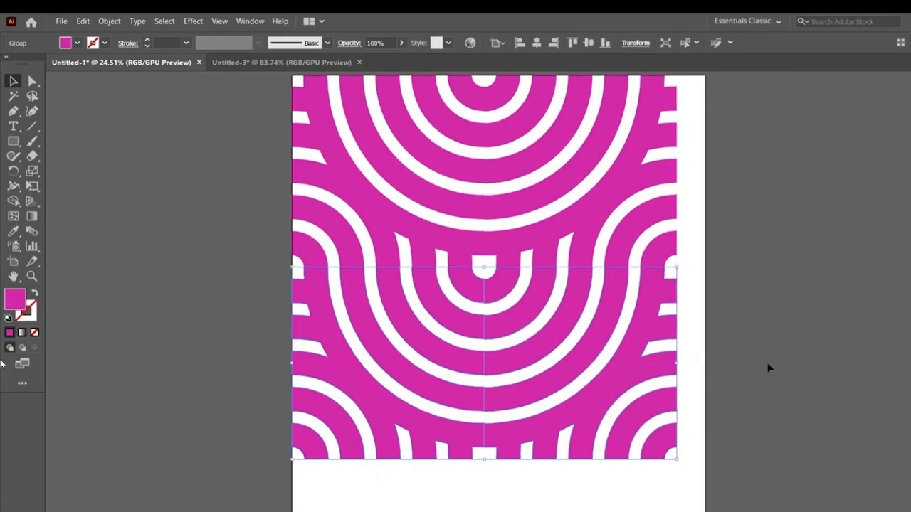
{"action": "left_click", "coordinate": [756, 378]}
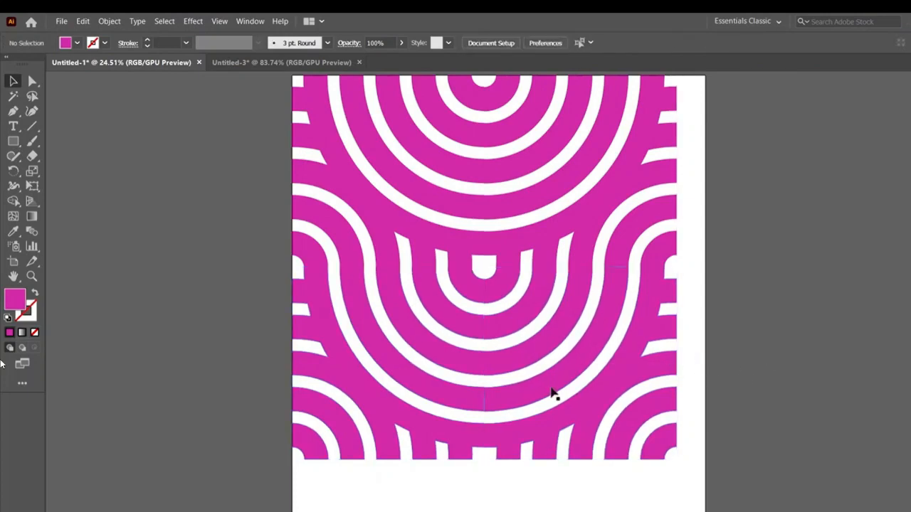
- Ungroup the upper pair of tiles and select its right tile
{"action": "key", "text": "a"}
{"action": "key", "text": "ctrl+minus"}
{"action": "key", "text": "ctrl+minus"}
{"action": "left_click", "coordinate": [532, 218]}
{"action": "left_click", "coordinate": [17, 82]}
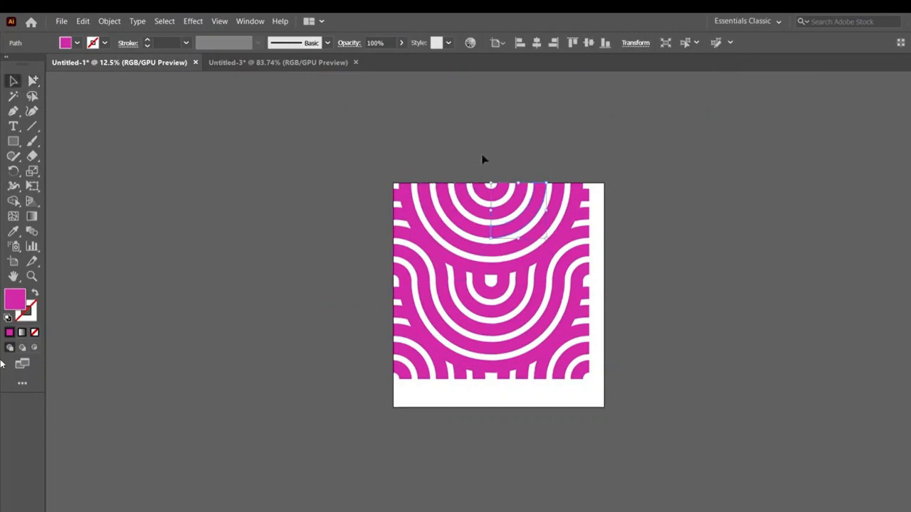
{"action": "left_click", "coordinate": [501, 197]}
{"action": "left_click", "coordinate": [535, 229]}
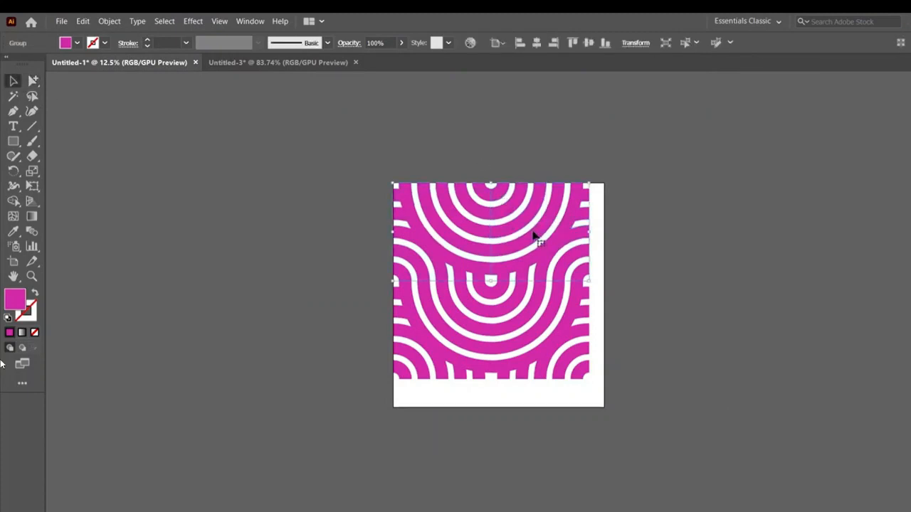
{"action": "right_click", "coordinate": [534, 230]}
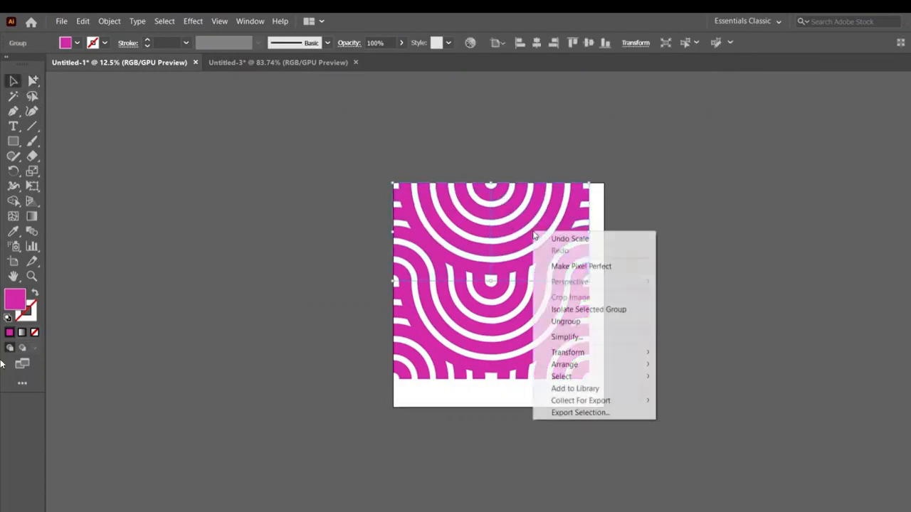
{"action": "left_click", "coordinate": [566, 321]}
{"action": "left_click", "coordinate": [644, 311]}
{"action": "left_click", "coordinate": [589, 245]}
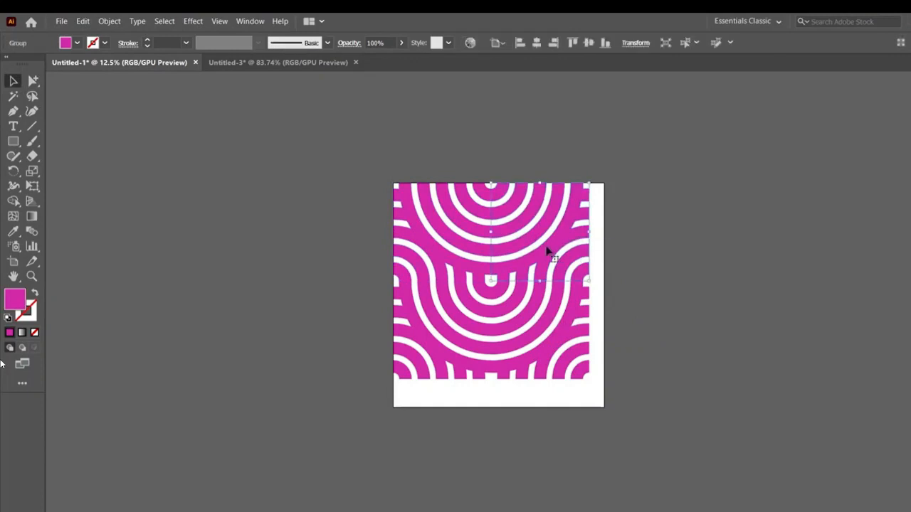
- Try placing a copy of the upper-right tile directly below the lower-left tile, and discard the copy
{"action": "left_click_drag", "start_coordinate": [533, 246], "coordinate": [638, 384]}
{"action": "key", "text": "ctrl+z"}
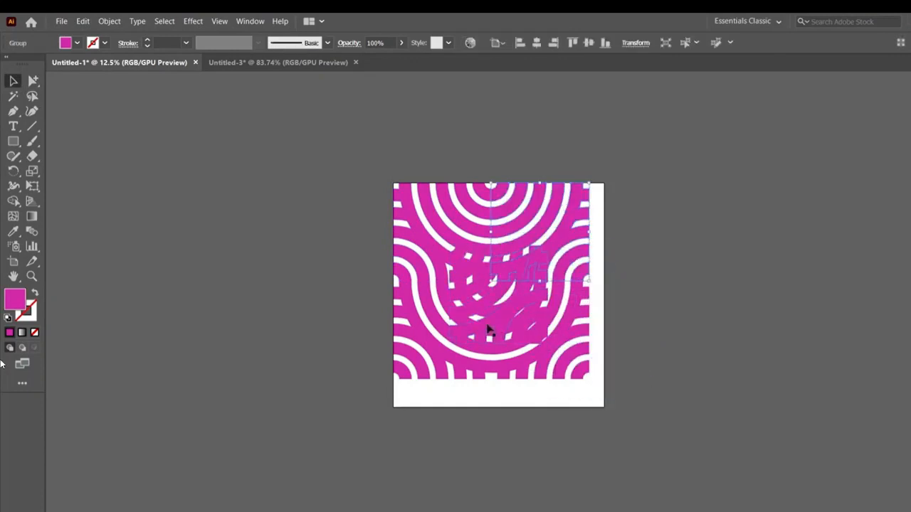
{"action": "left_click_drag", "start_coordinate": [483, 340], "coordinate": [419, 440]}
{"action": "left_click", "coordinate": [532, 463]}
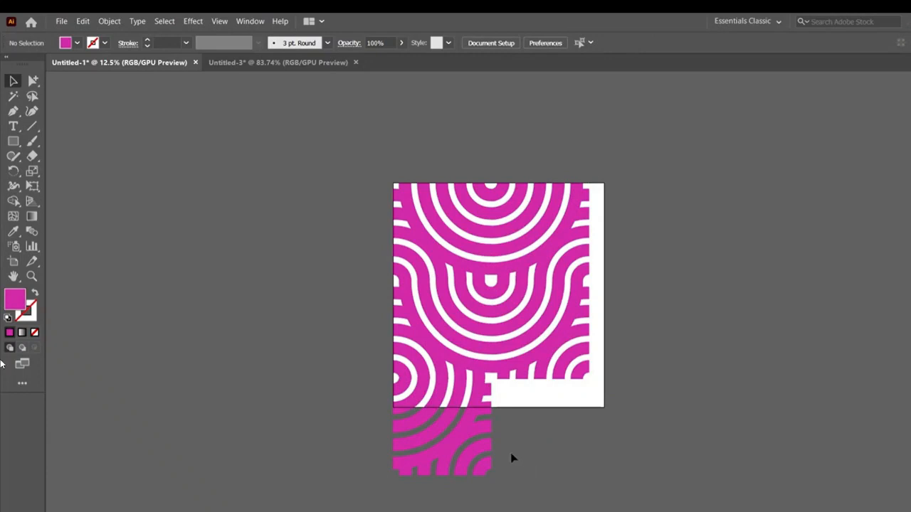
{"action": "left_click", "coordinate": [458, 440]}
{"action": "left_click_drag", "start_coordinate": [460, 443], "coordinate": [459, 348]}
- Group all four tiles, and scale and reposition the group to fill the artboard up to its top edge
{"action": "right_click", "coordinate": [501, 342]}
{"action": "left_click", "coordinate": [545, 383]}
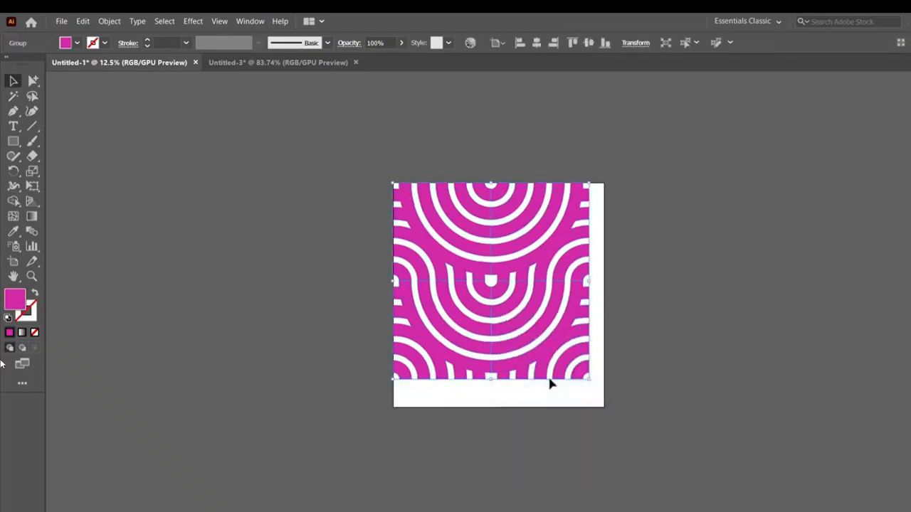
{"action": "left_click_drag", "start_coordinate": [588, 379], "coordinate": [596, 392]}
{"action": "left_click_drag", "start_coordinate": [548, 346], "coordinate": [563, 375]}
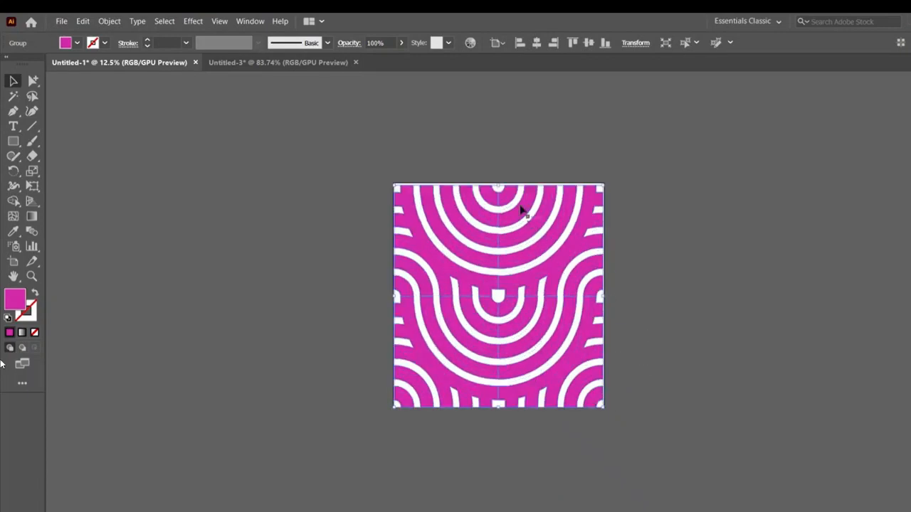
{"action": "left_click_drag", "start_coordinate": [500, 188], "coordinate": [499, 184]}
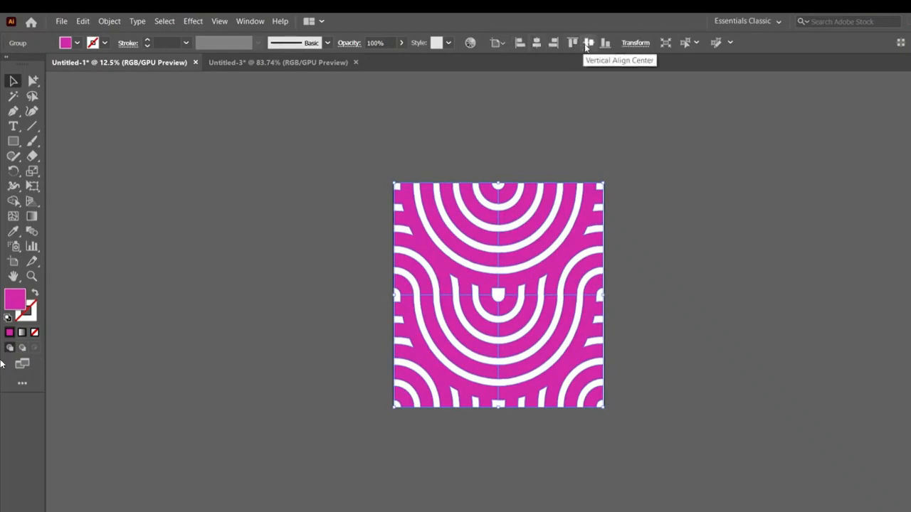
{"action": "left_click", "coordinate": [662, 296]}
{"action": "left_click", "coordinate": [567, 318]}
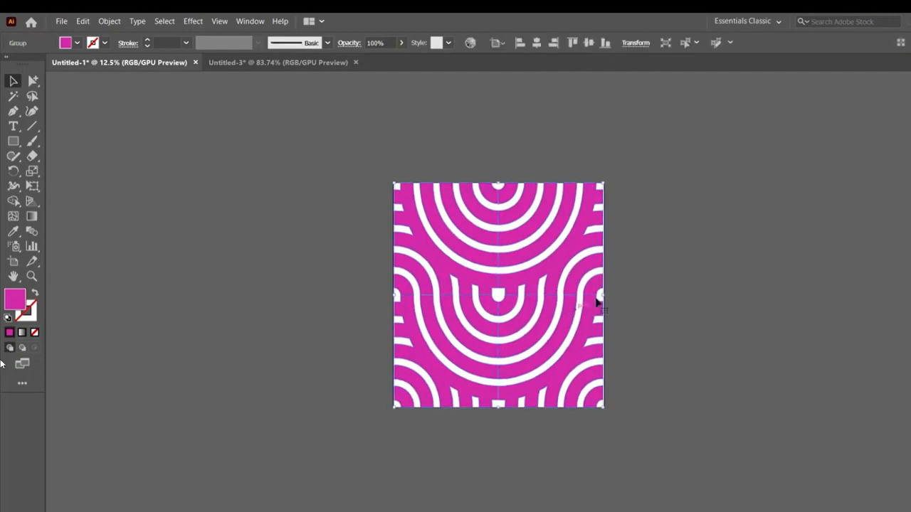
- Stretch the group's right and left sides to the artboard edges, making it 1720 px wide by 1829 px high
{"action": "key", "text": "ctrl+="}
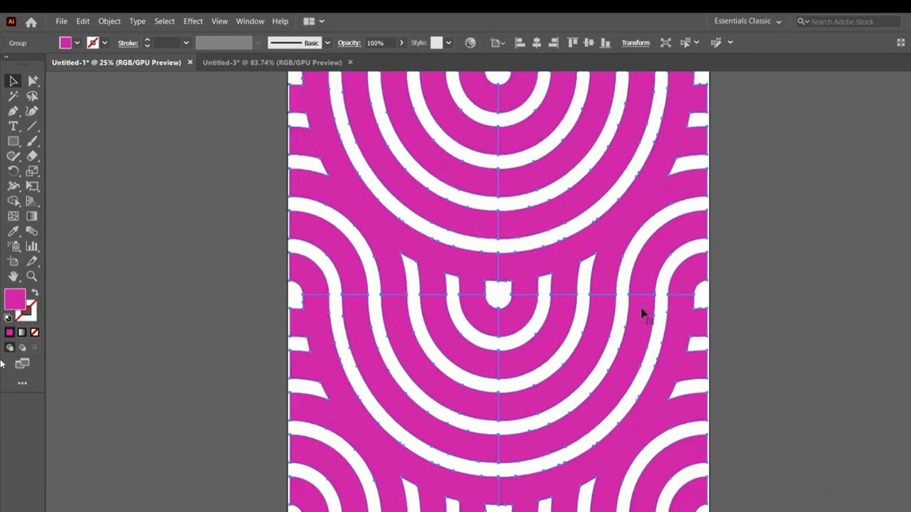
{"action": "left_click_drag", "start_coordinate": [708, 294], "coordinate": [707, 299]}
{"action": "left_click", "coordinate": [767, 321]}
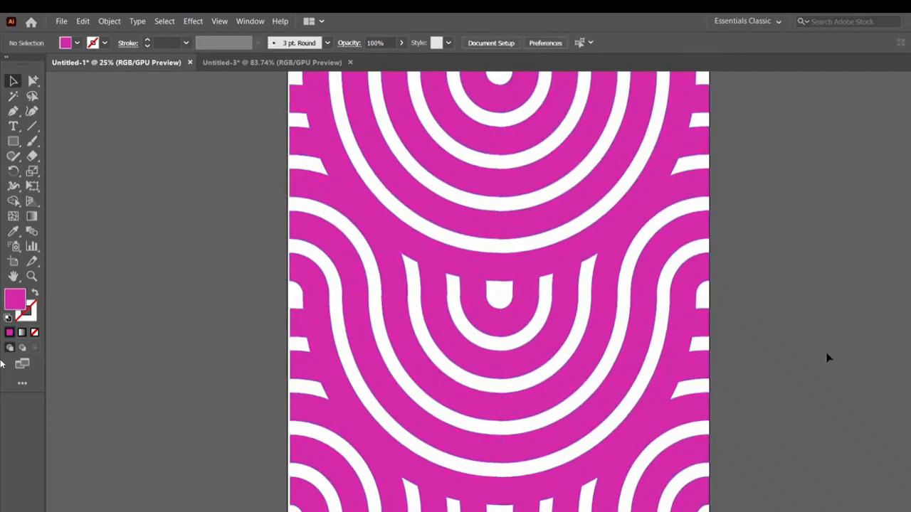
{"action": "left_click", "coordinate": [290, 296]}
{"action": "left_click_drag", "start_coordinate": [291, 296], "coordinate": [289, 295]}
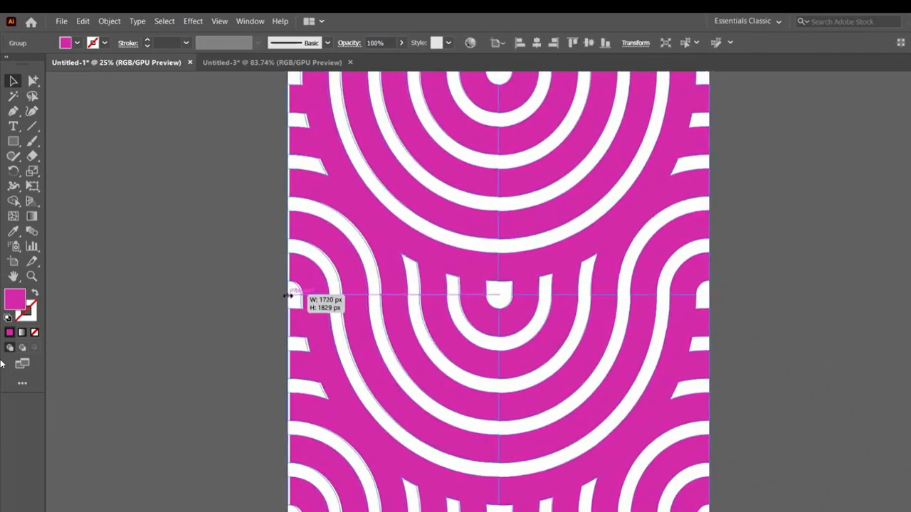
{"action": "key", "text": "ctrl+minus"}
{"action": "key", "text": "ctrl+minus"}
{"action": "key", "text": "ctrl+minus"}
{"action": "left_click", "coordinate": [291, 311]}
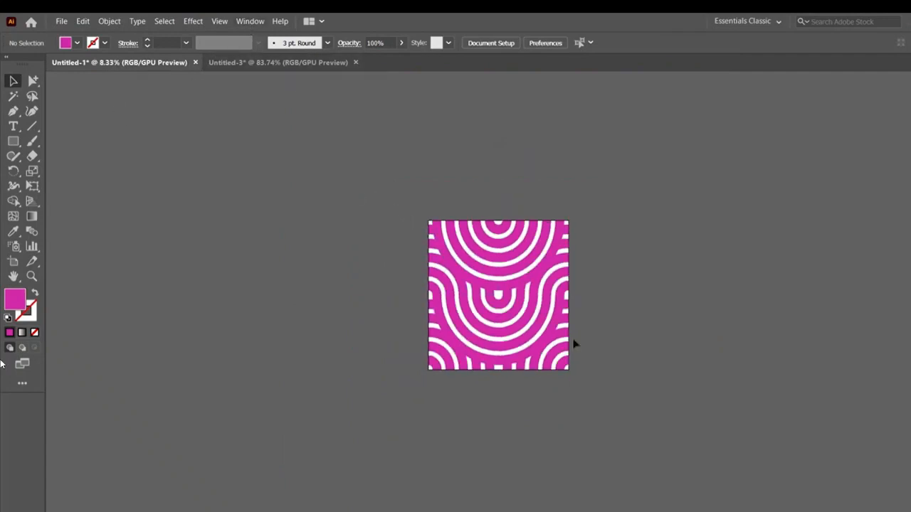
- Select the whole artwork and make a pattern from it with the Pattern Options
{"action": "key", "text": "ctrl+a"}
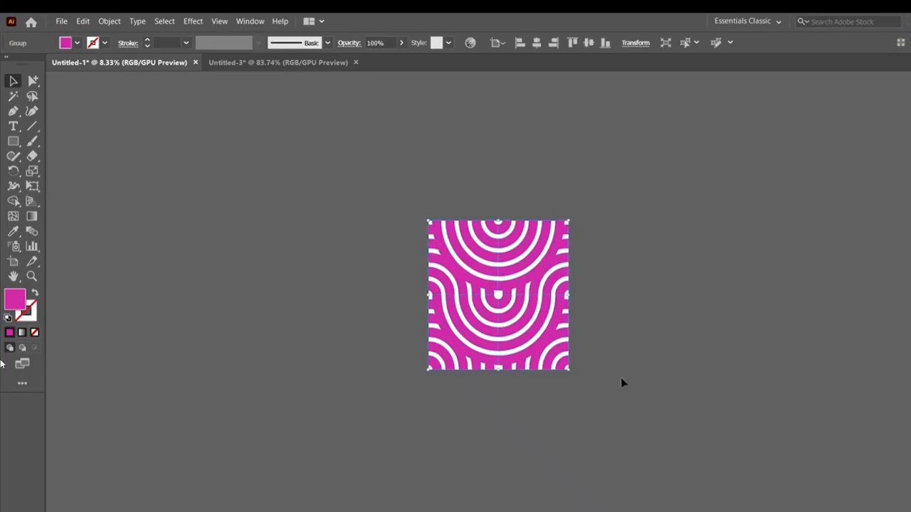
{"action": "left_click", "coordinate": [108, 22]}
{"action": "mouse_move", "coordinate": [146, 307]}
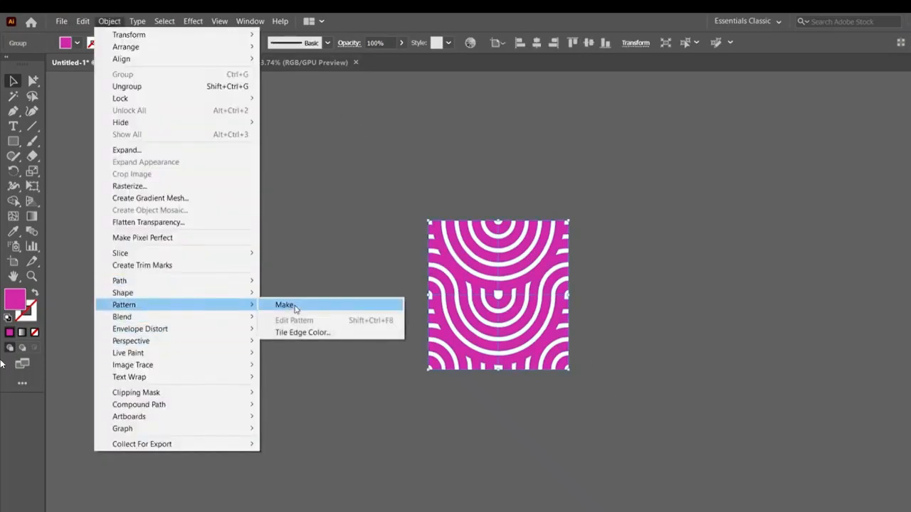
{"action": "mouse_move", "coordinate": [260, 22]}
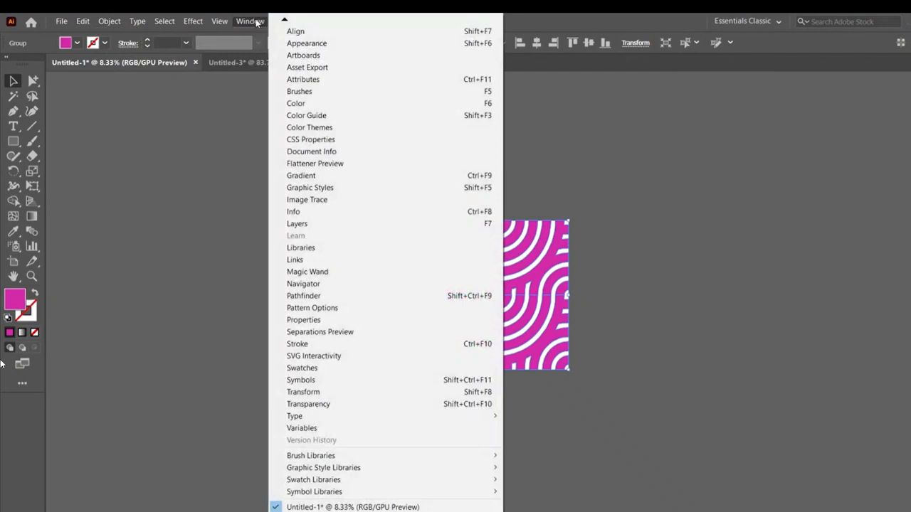
{"action": "left_click", "coordinate": [310, 308]}
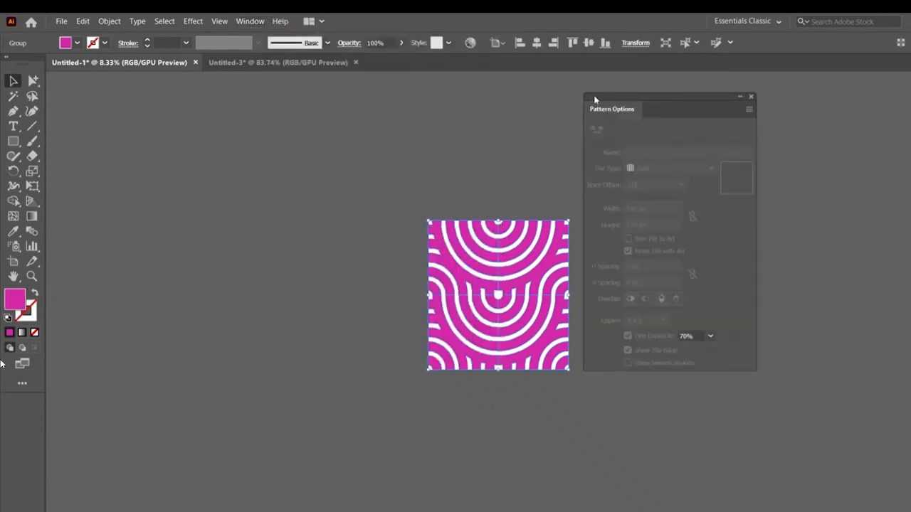
{"action": "left_click", "coordinate": [748, 110]}
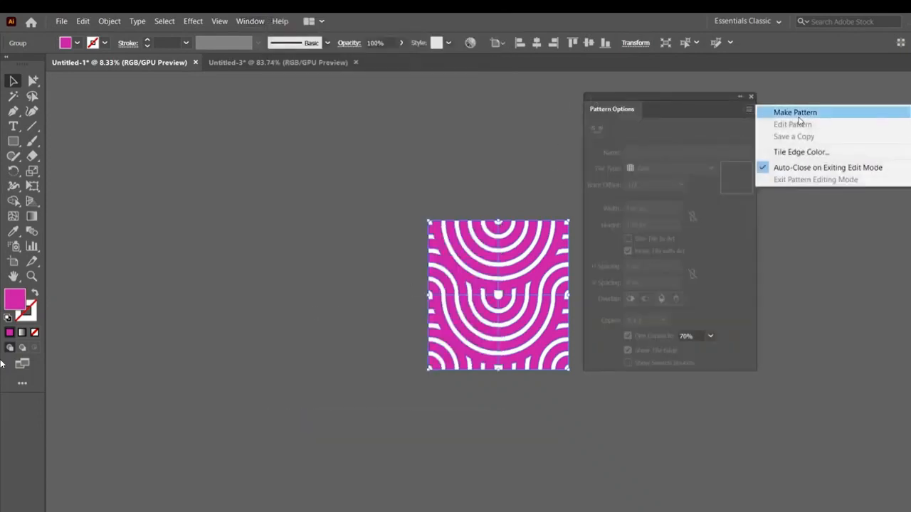
{"action": "left_click", "coordinate": [799, 115]}
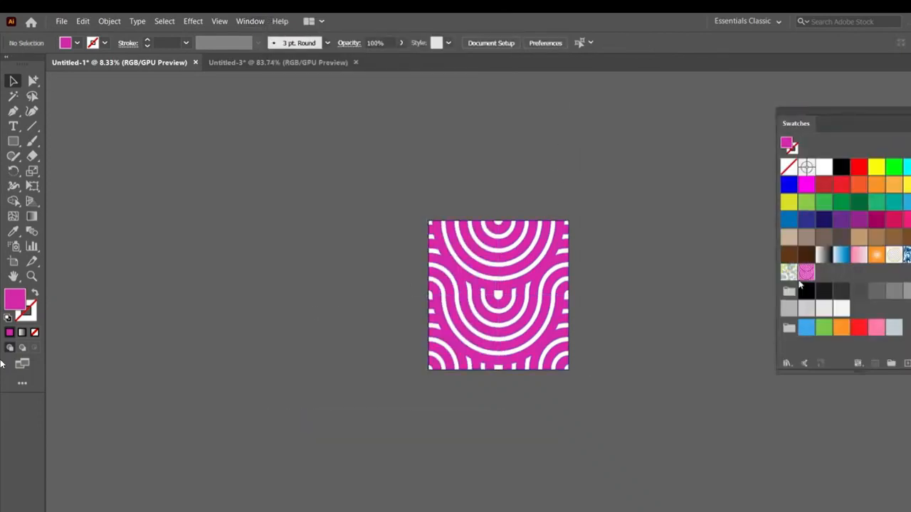
- Delete the magenta striped pattern swatch and add the grouped artwork to the swatches as a new pattern
{"action": "left_click", "coordinate": [807, 275]}
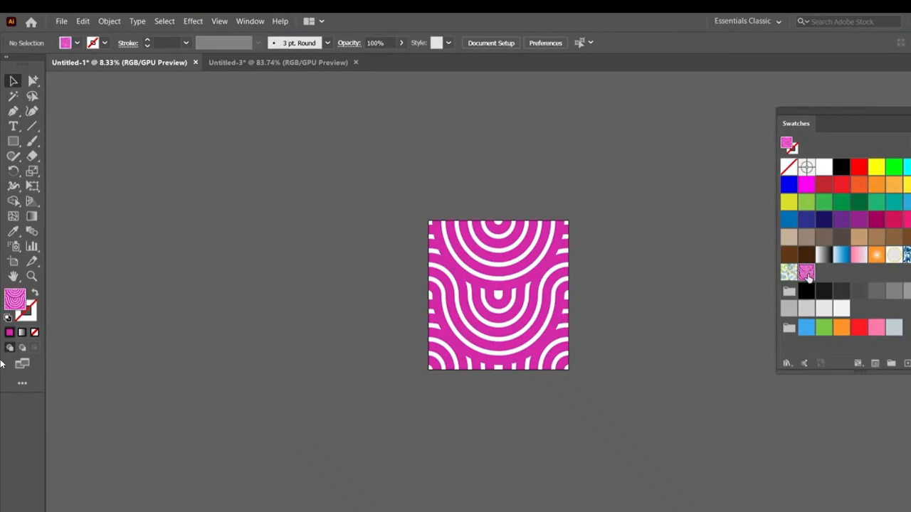
{"action": "left_click", "coordinate": [908, 363]}
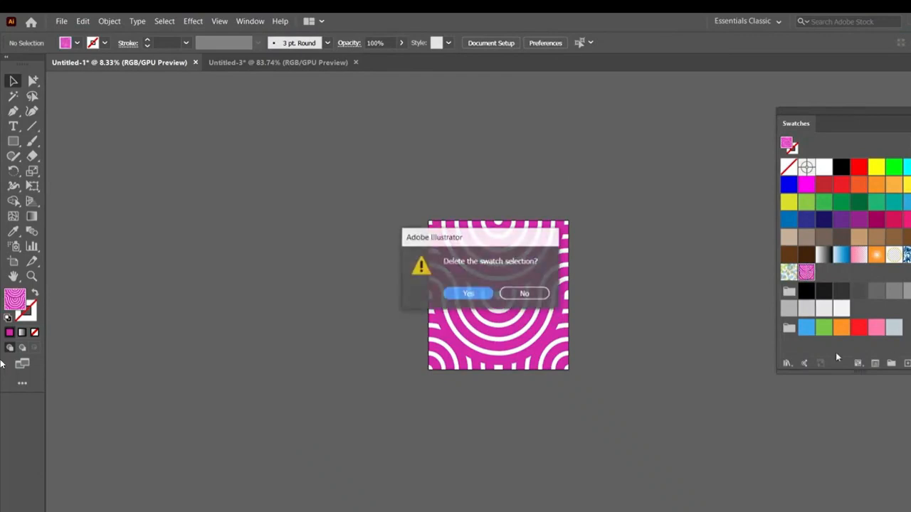
{"action": "left_click", "coordinate": [468, 293]}
{"action": "left_click", "coordinate": [491, 261]}
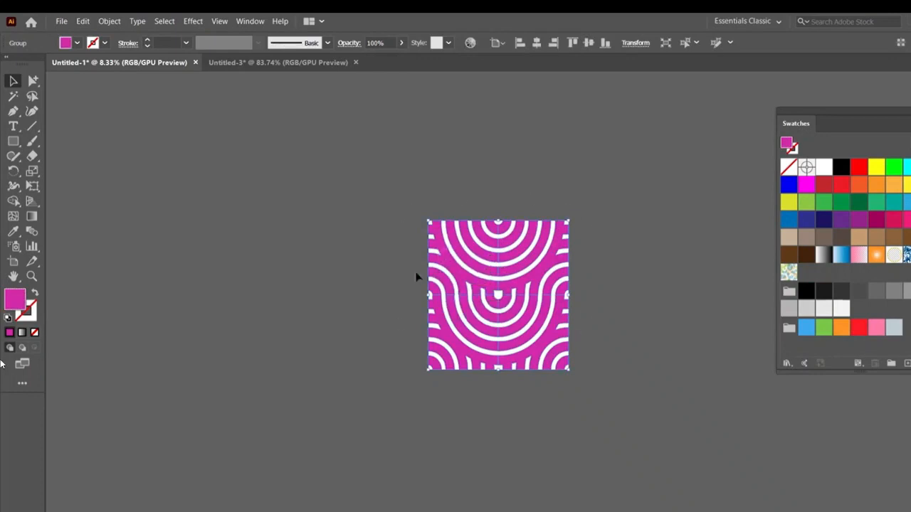
{"action": "left_click_drag", "start_coordinate": [515, 273], "coordinate": [804, 276]}
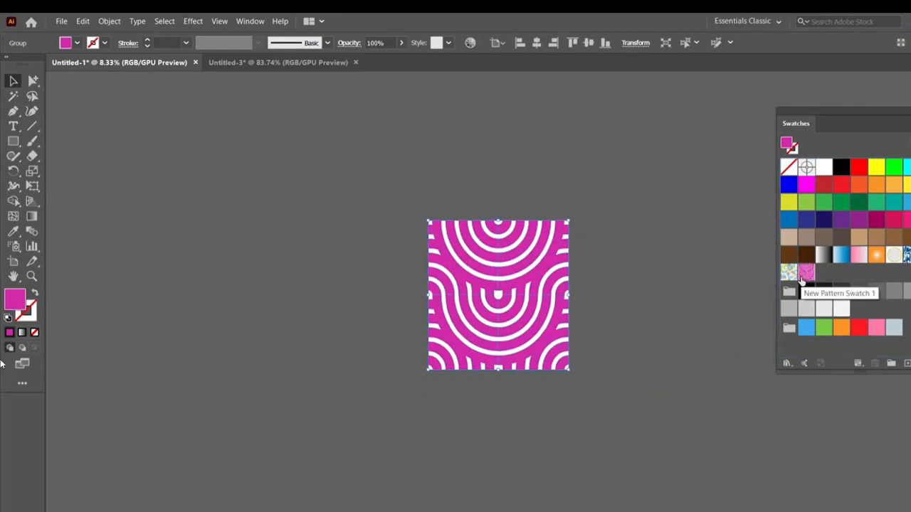
- Open the new striped pattern swatch for editing and set its tile type to Brick by Row
{"action": "double_click", "coordinate": [806, 274]}
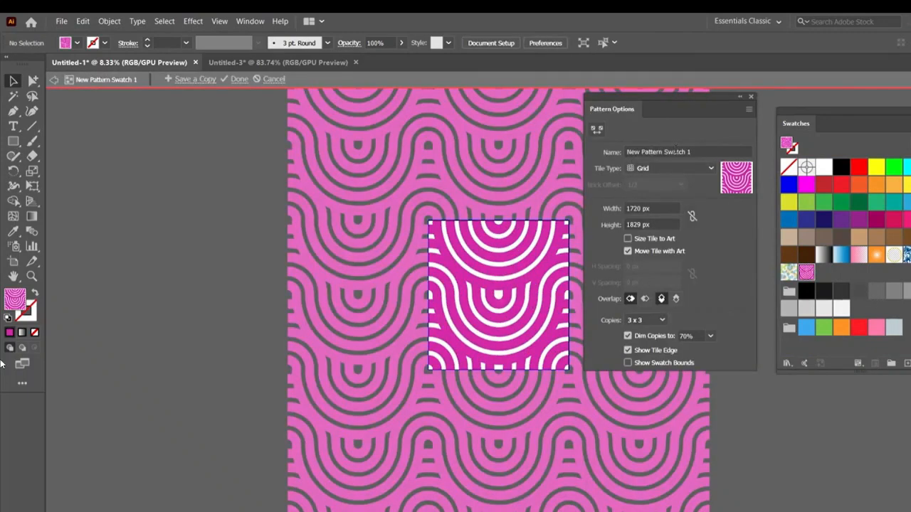
{"action": "left_click", "coordinate": [654, 169]}
{"action": "left_click", "coordinate": [666, 197]}
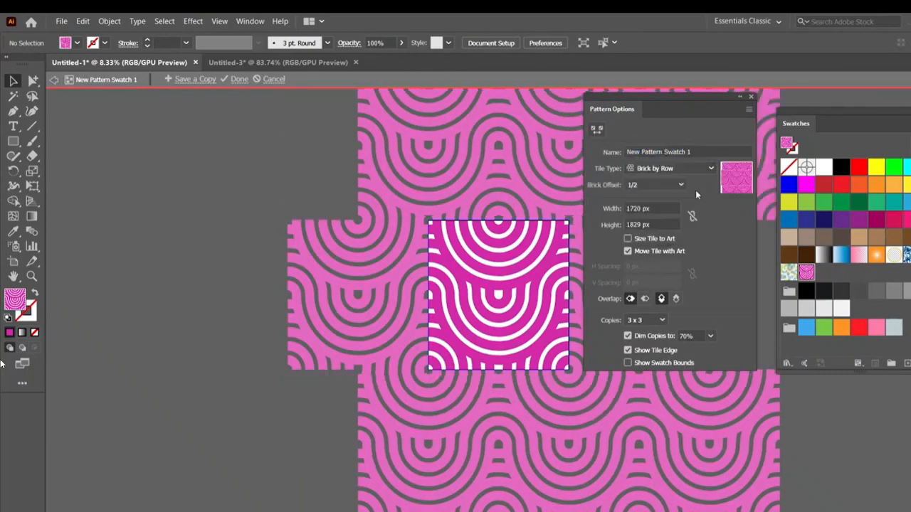
- Set the pattern's tile type to Brick by Column, exit pattern editing and select the striped artwork group
{"action": "left_click", "coordinate": [676, 175]}
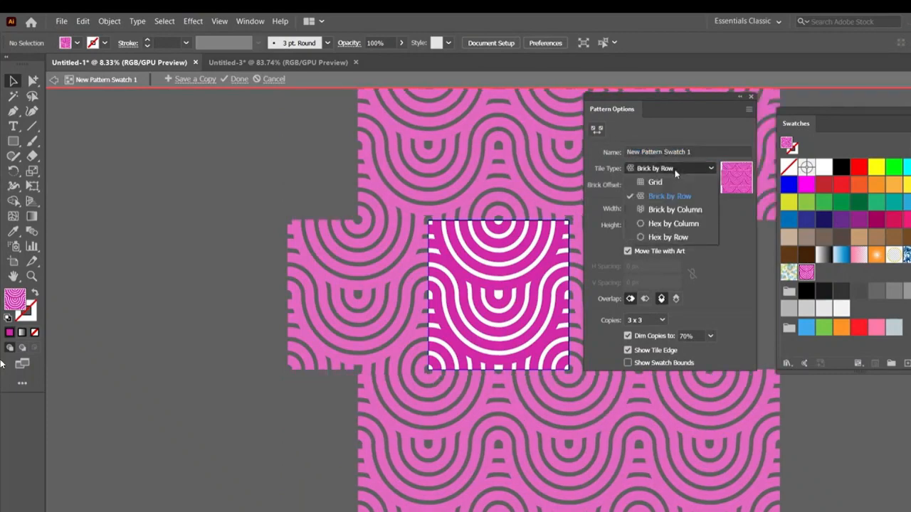
{"action": "left_click", "coordinate": [677, 209]}
{"action": "key", "text": "Escape"}
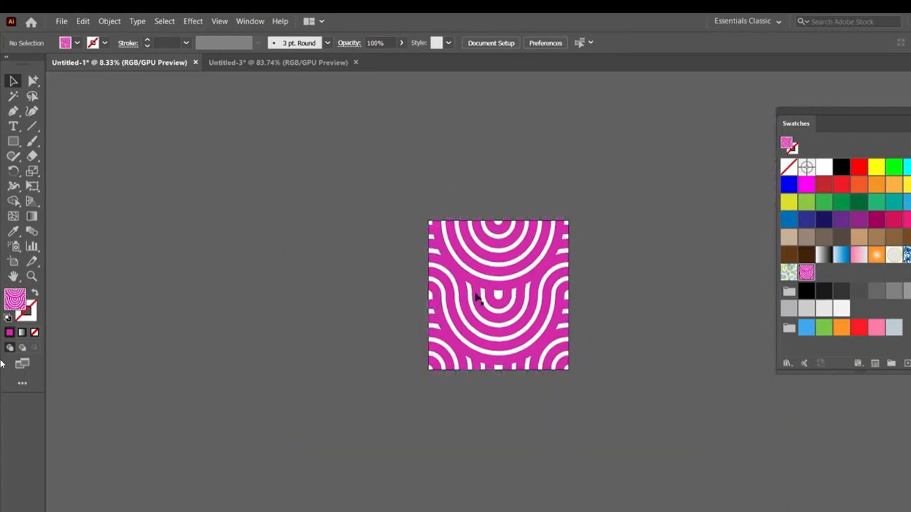
{"action": "left_click", "coordinate": [502, 295]}
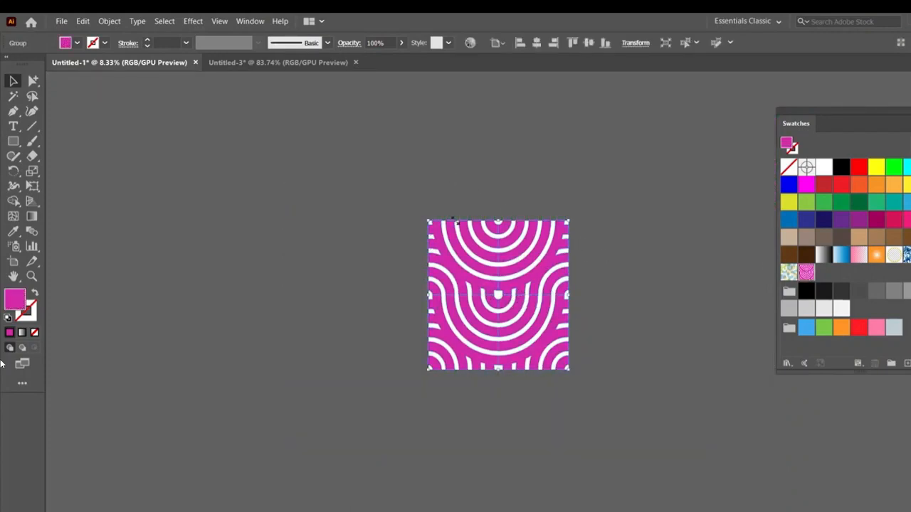
- Switch to the Untitled-3 document and undo the red rectangle and circle to clear its artboard
{"action": "left_click", "coordinate": [289, 62]}
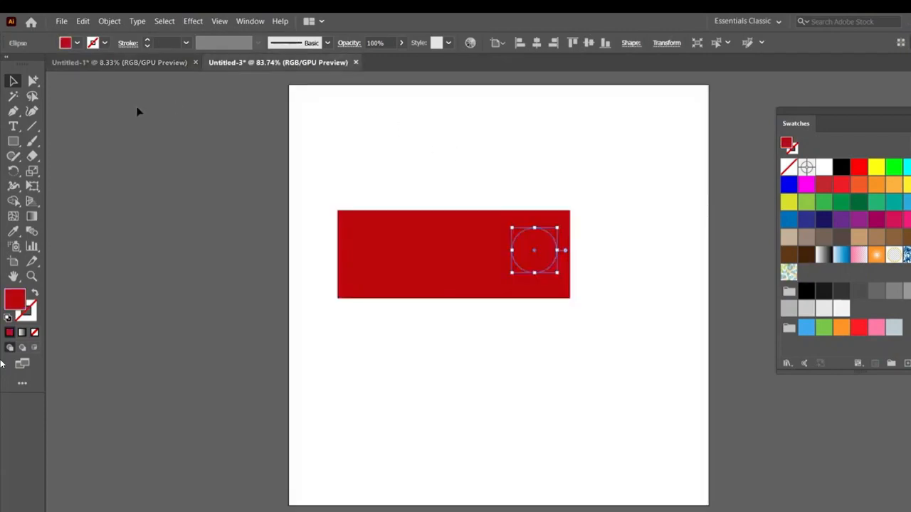
{"action": "key", "text": "ctrl+z"}
{"action": "key", "text": "ctrl+z"}
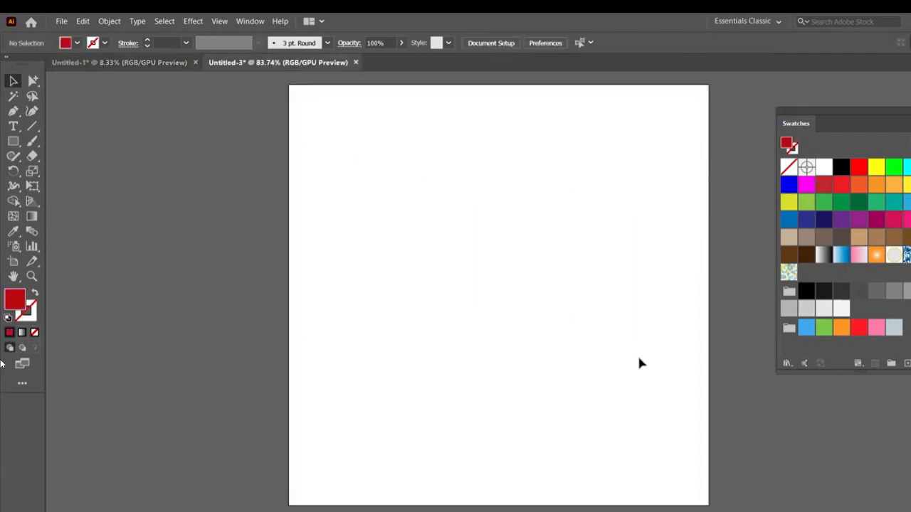
- Save the swatches of the Untitled-1 document as a swatch library file named "custom pattern"
{"action": "left_click", "coordinate": [124, 63]}
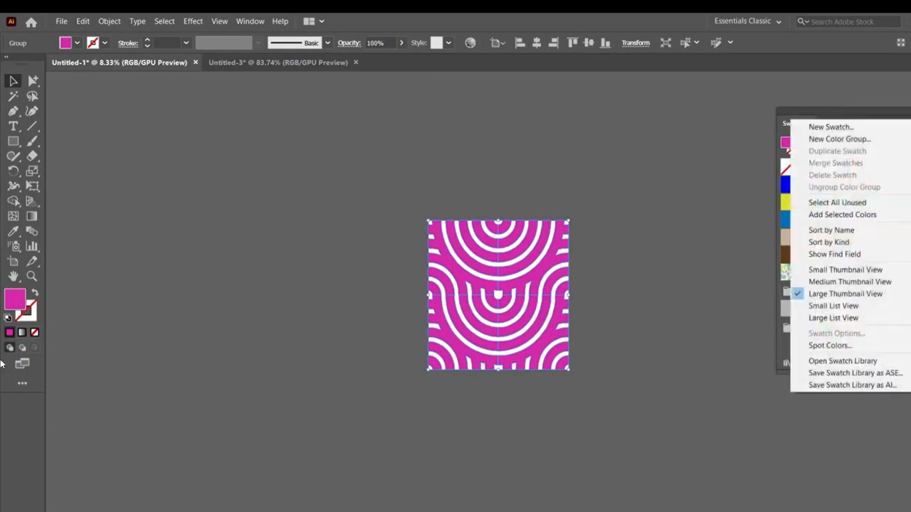
{"action": "left_click", "coordinate": [789, 117]}
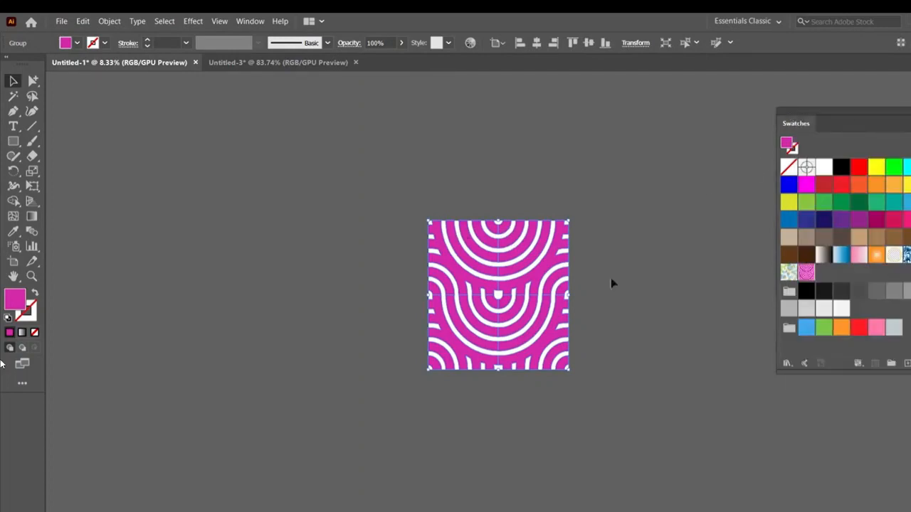
{"action": "left_click", "coordinate": [787, 364]}
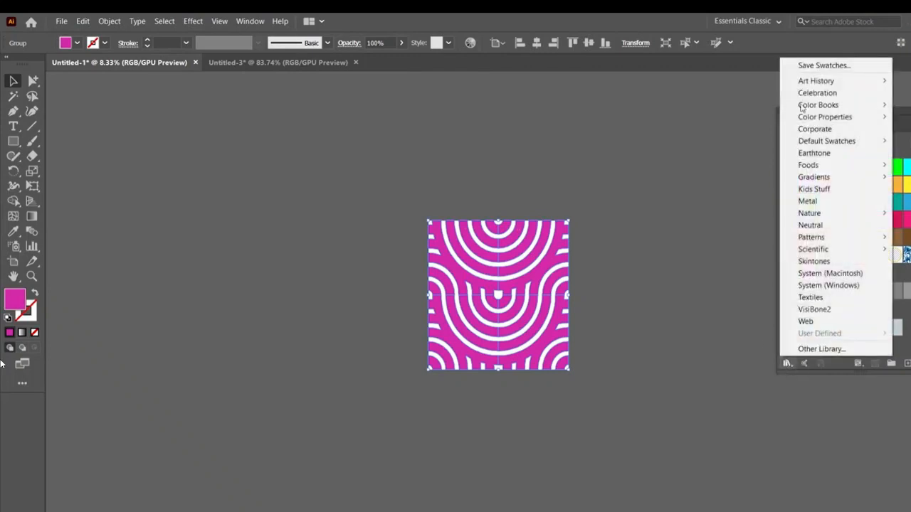
{"action": "left_click", "coordinate": [803, 65]}
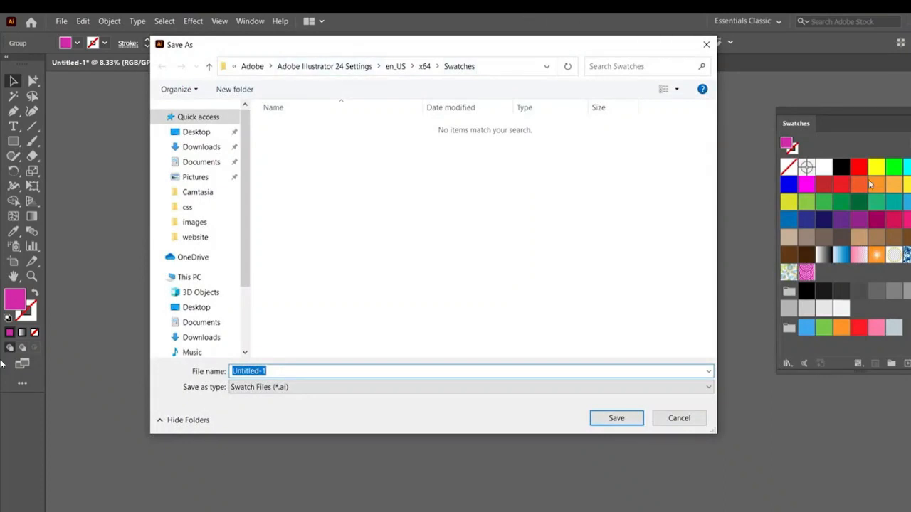
{"action": "type", "text": "custom pattern"}
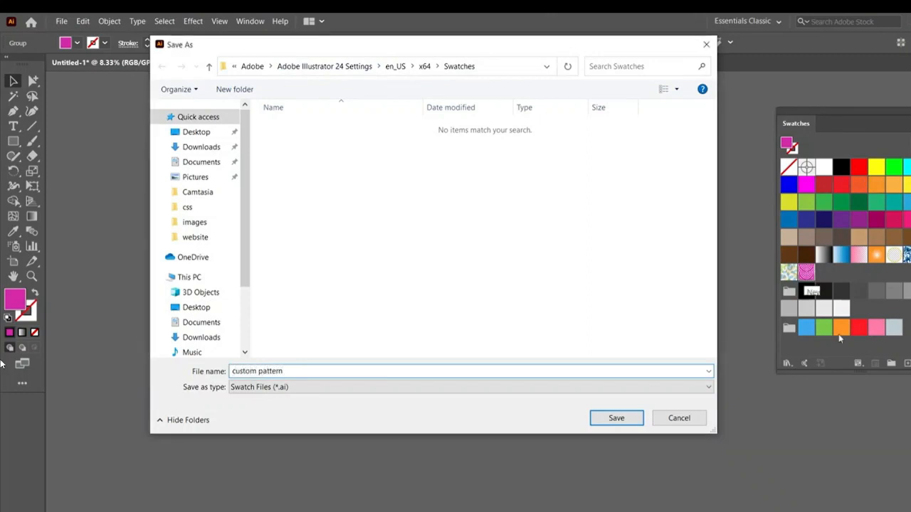
{"action": "key", "text": "Return"}
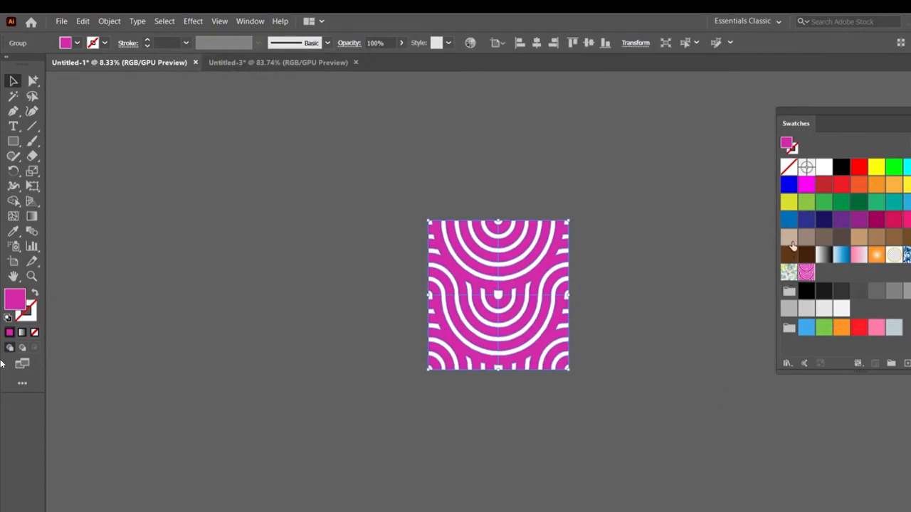
- Draw a rectangle covering the whole artboard in the Untitled-3 document
{"action": "left_click", "coordinate": [217, 62]}
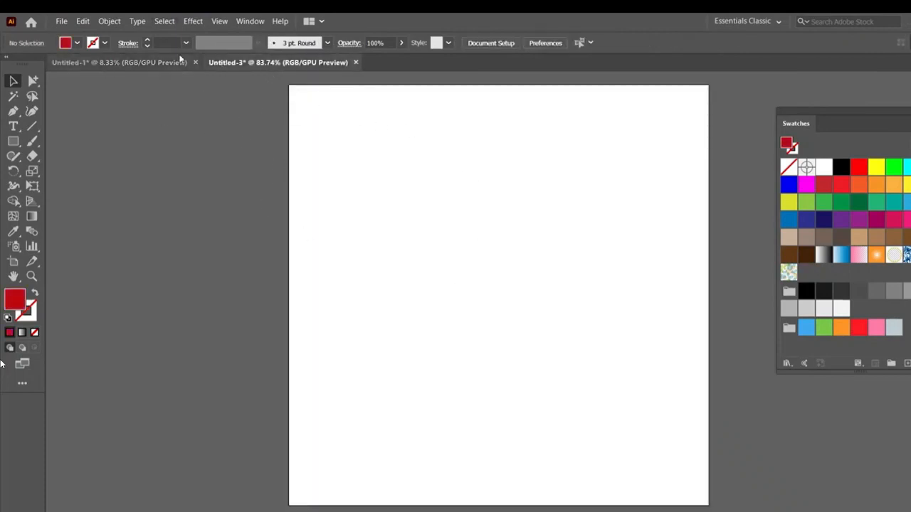
{"action": "left_click", "coordinate": [12, 141]}
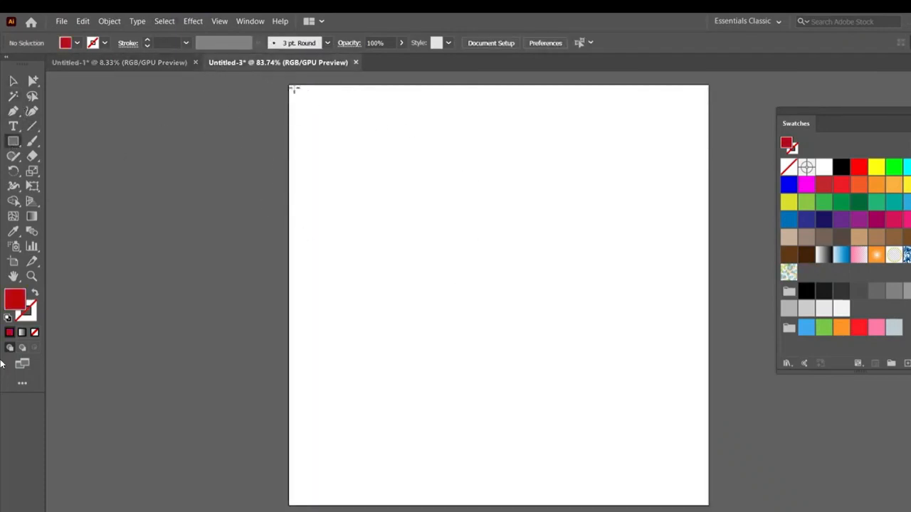
{"action": "left_click_drag", "start_coordinate": [290, 86], "coordinate": [708, 504]}
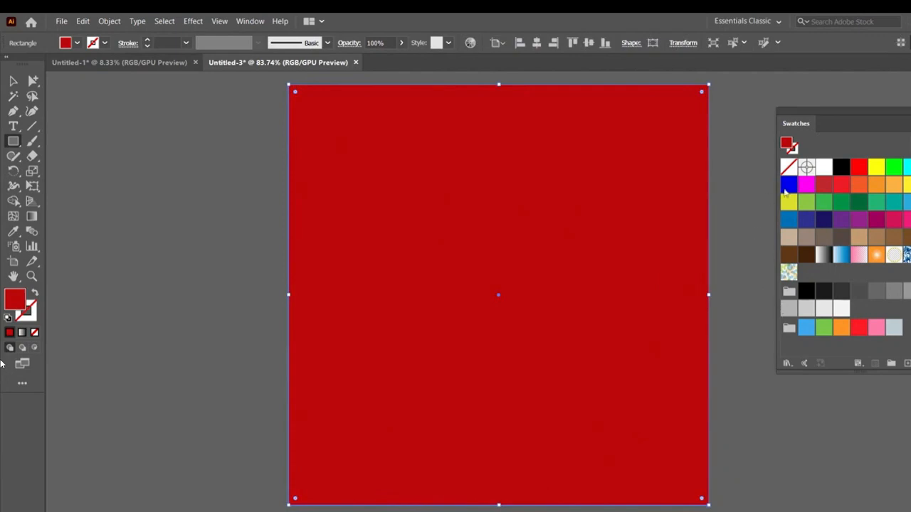
- Open the user-defined "custom pattern" swatch library and enlarge its panel to show all the swatches
{"action": "left_click", "coordinate": [787, 367]}
{"action": "mouse_move", "coordinate": [812, 340]}
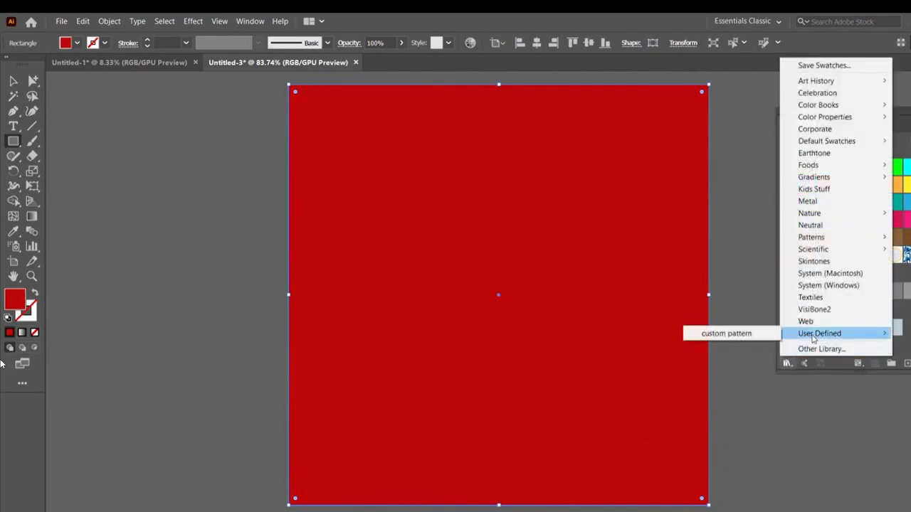
{"action": "left_click", "coordinate": [747, 335]}
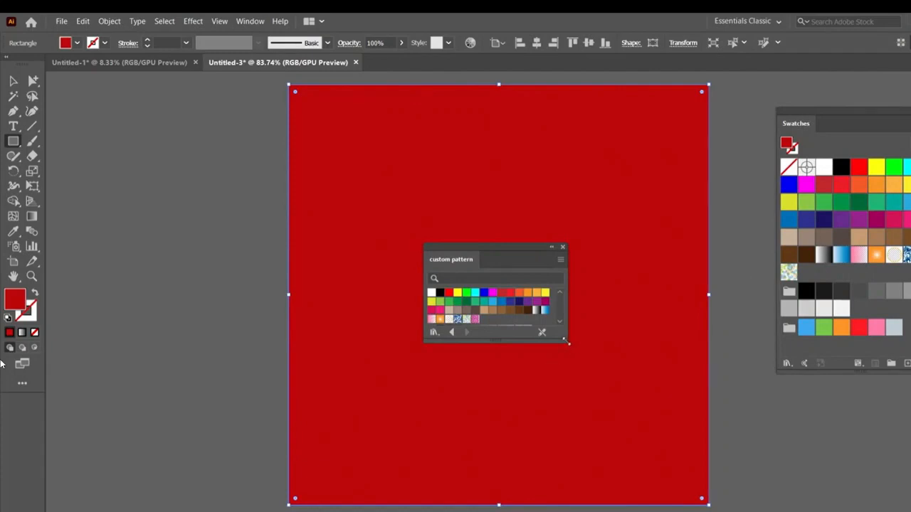
{"action": "left_click_drag", "start_coordinate": [586, 408], "coordinate": [607, 459]}
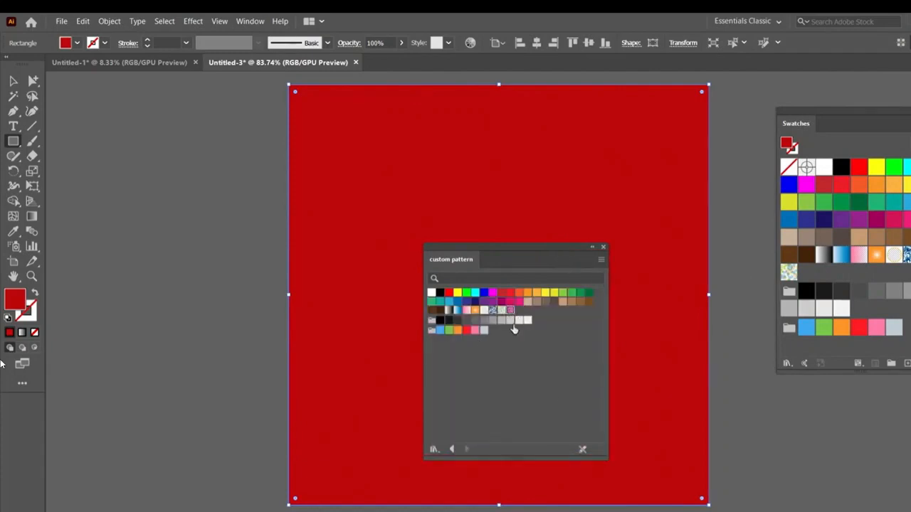
- Fill the rectangle with the magenta striped pattern from the library and dock the custom pattern panel beneath Swatches
{"action": "left_click", "coordinate": [510, 311]}
{"action": "left_click_drag", "start_coordinate": [513, 249], "coordinate": [648, 279]}
{"action": "left_click_drag", "start_coordinate": [755, 321], "coordinate": [834, 380]}
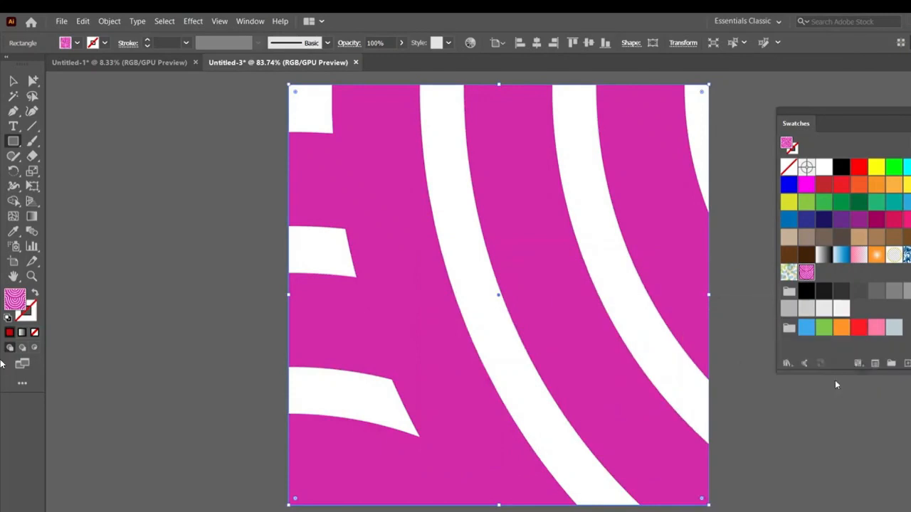
{"action": "key", "text": "ctrl+="}
{"action": "key", "text": "ctrl+="}
{"action": "key", "text": "ctrl+minus"}
{"action": "key", "text": "ctrl+minus"}
{"action": "key", "text": "ctrl+minus"}
{"action": "key", "text": "ctrl+minus"}
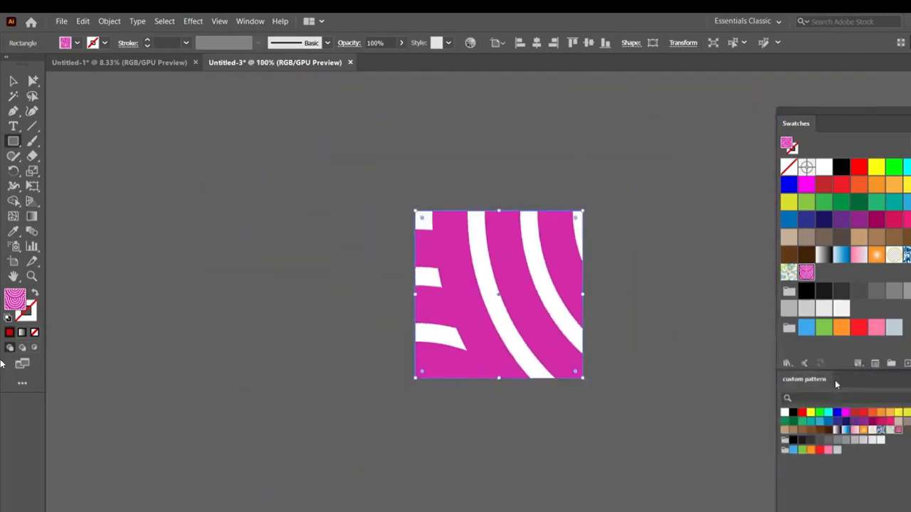